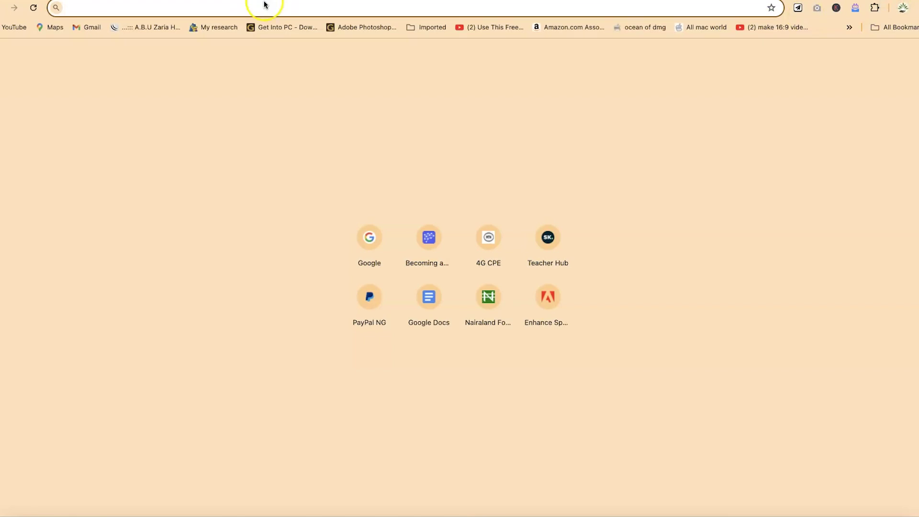
Load google.com and search for 'microsoft designer'
type("google.com")
key("Return")
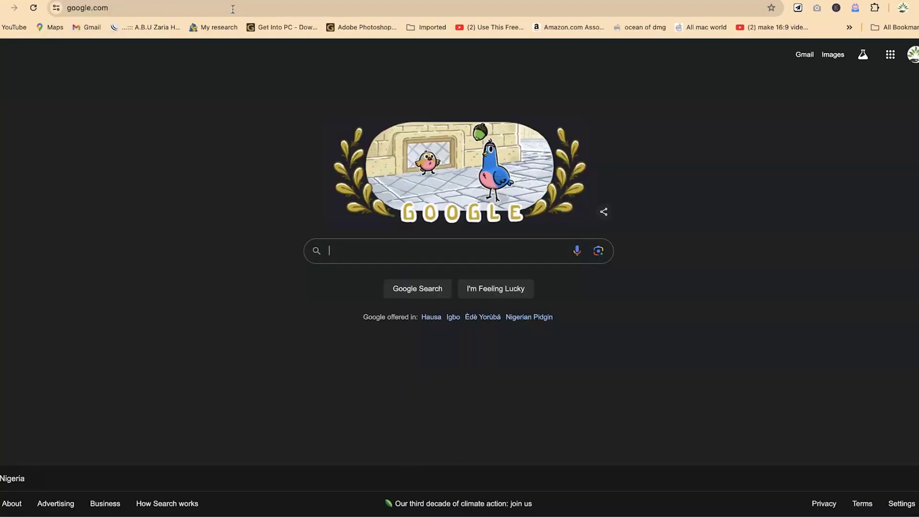
left_click(389, 252)
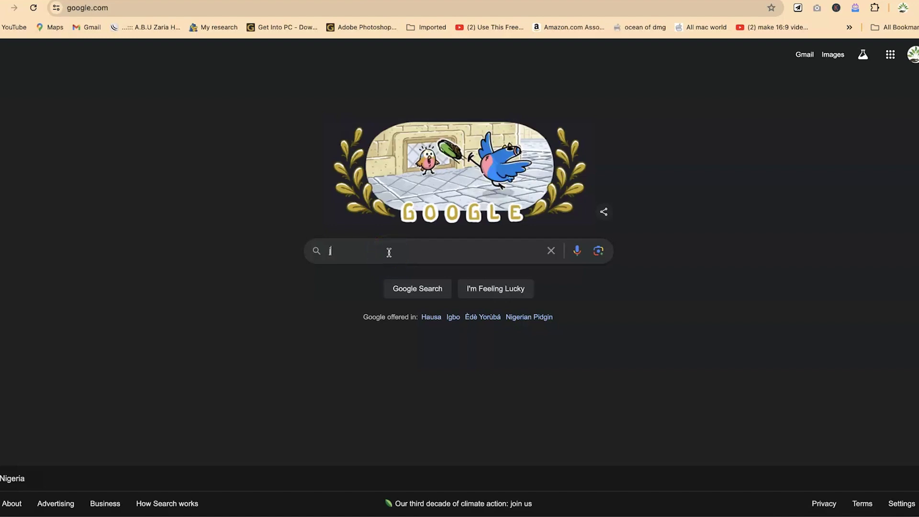
type("microsoft designer")
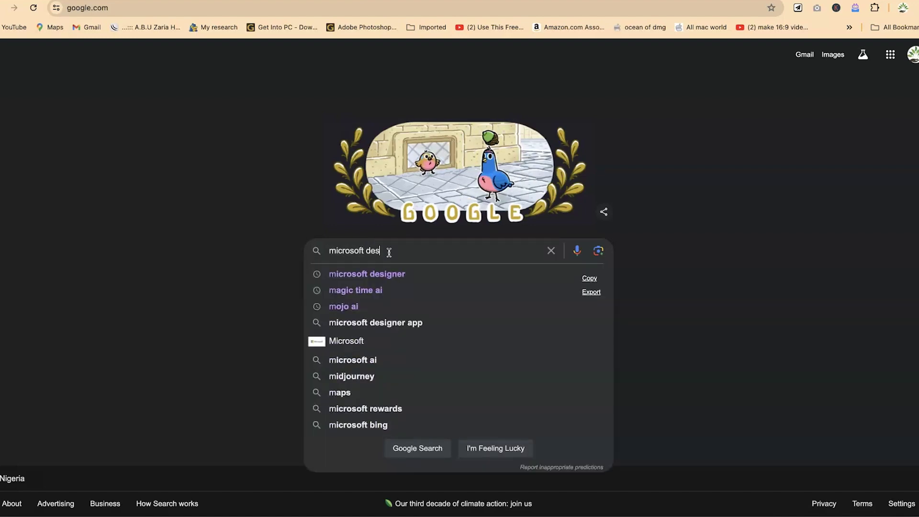
key("Return")
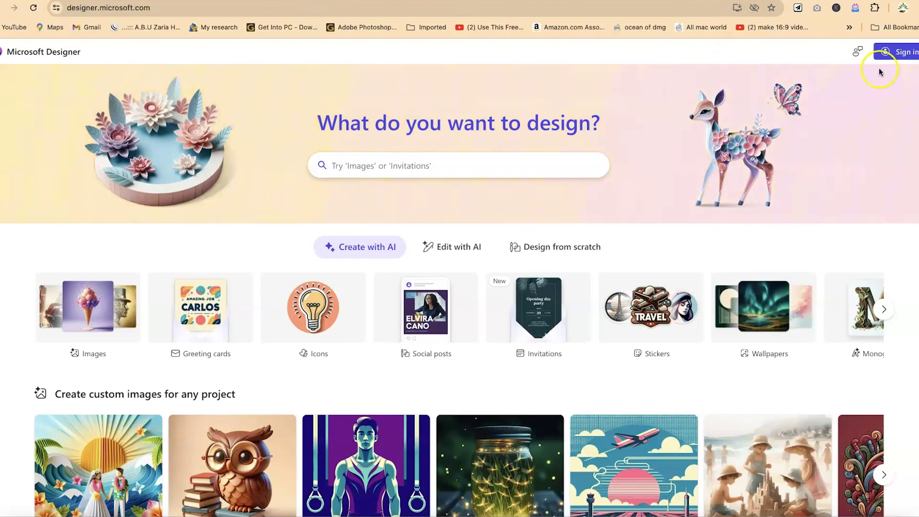
Sign in to Microsoft Designer with the saved Microsoft account and stay signed in
left_click(887, 58)
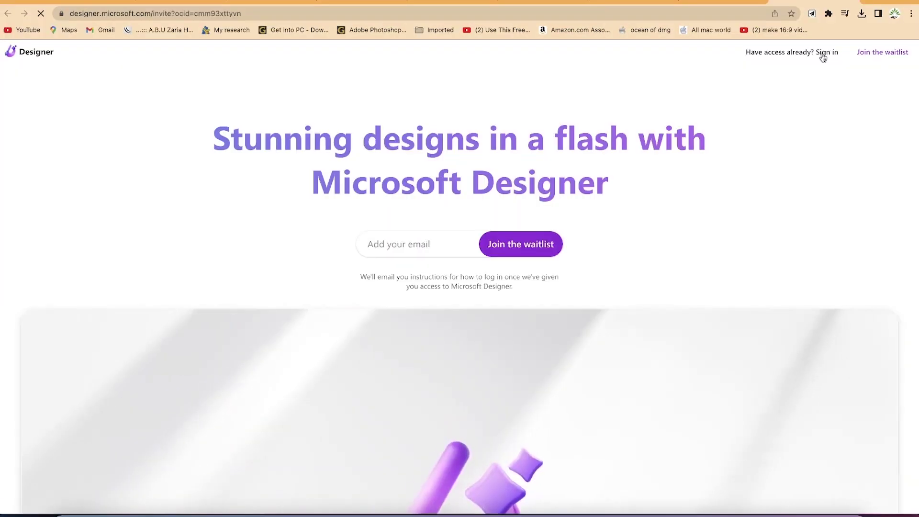
left_click(701, 110)
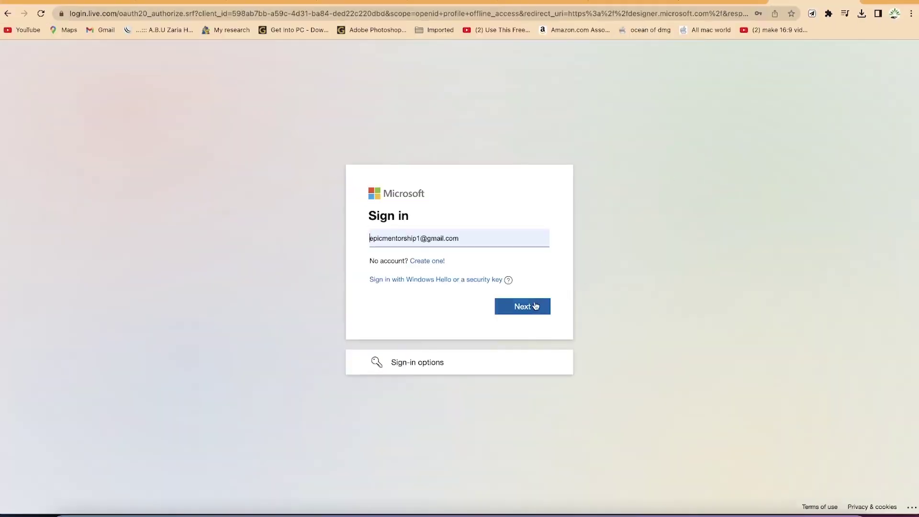
left_click(535, 305)
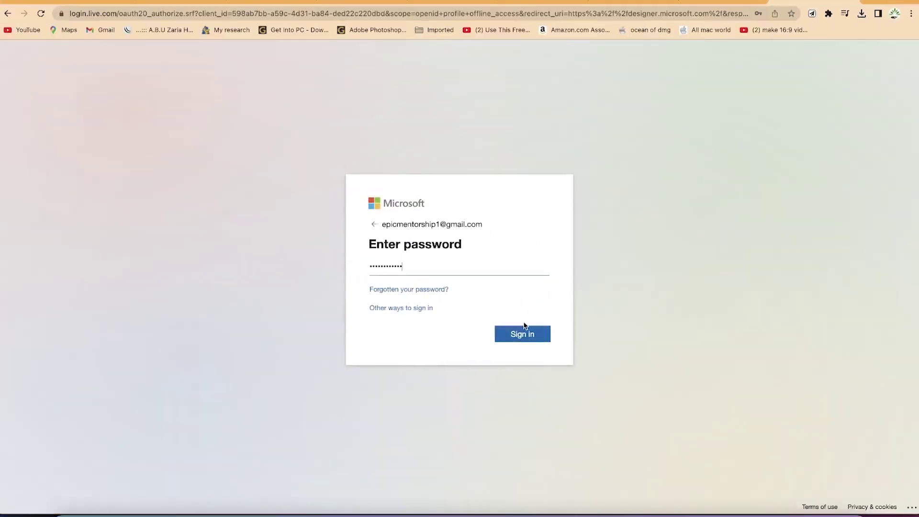
left_click(526, 337)
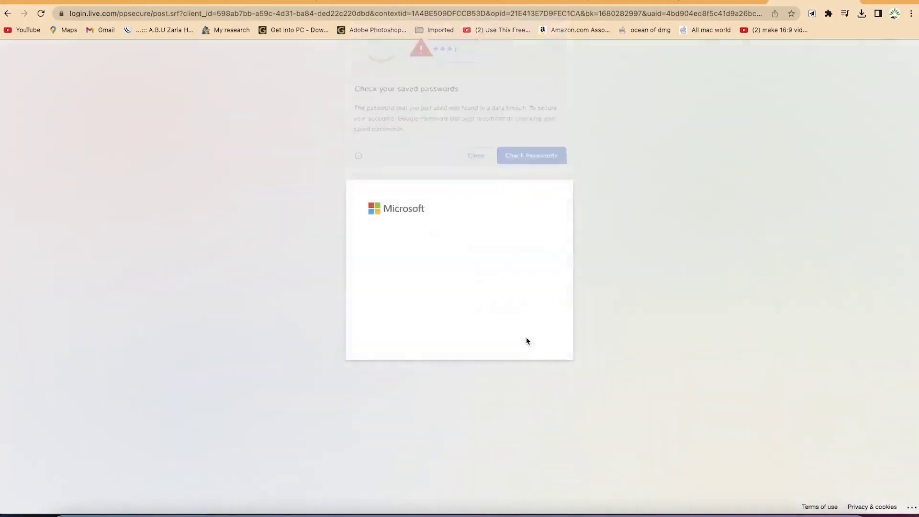
left_click(525, 337)
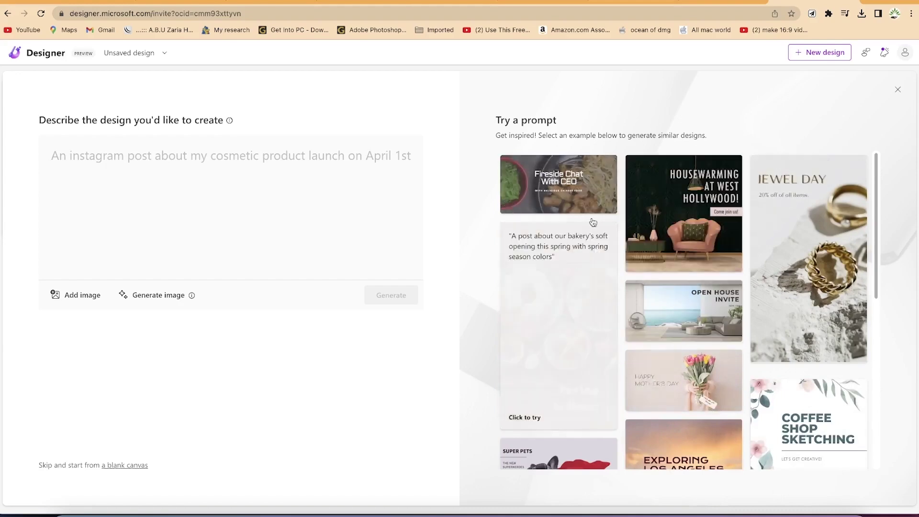
mouse_move(606, 202)
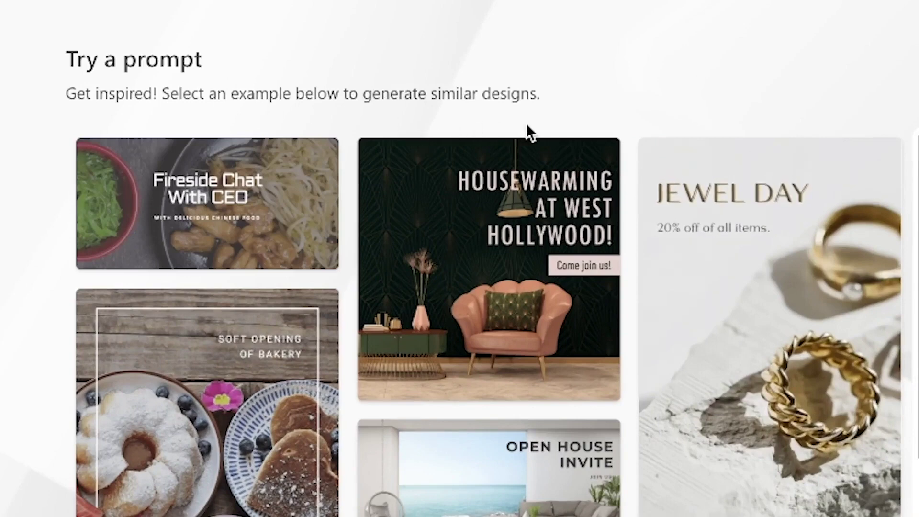
mouse_move(225, 236)
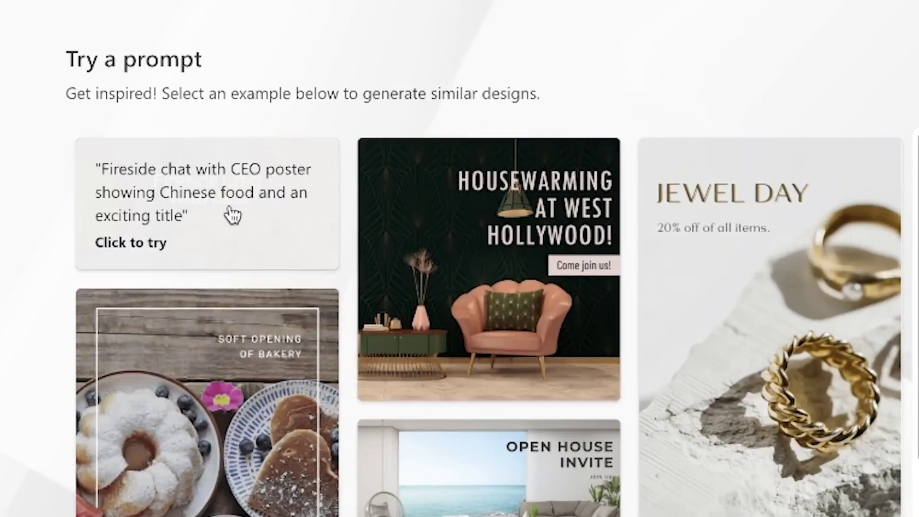
mouse_move(435, 379)
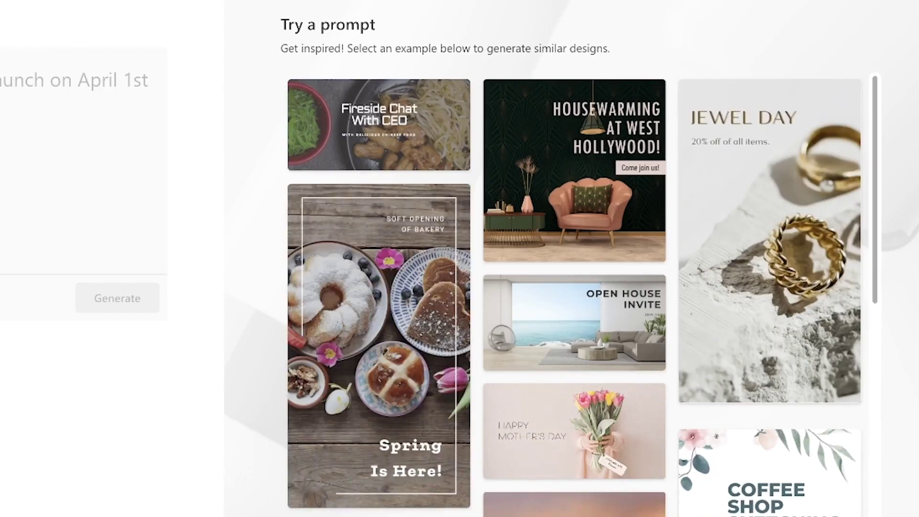
scroll(462, 416, "down", 10)
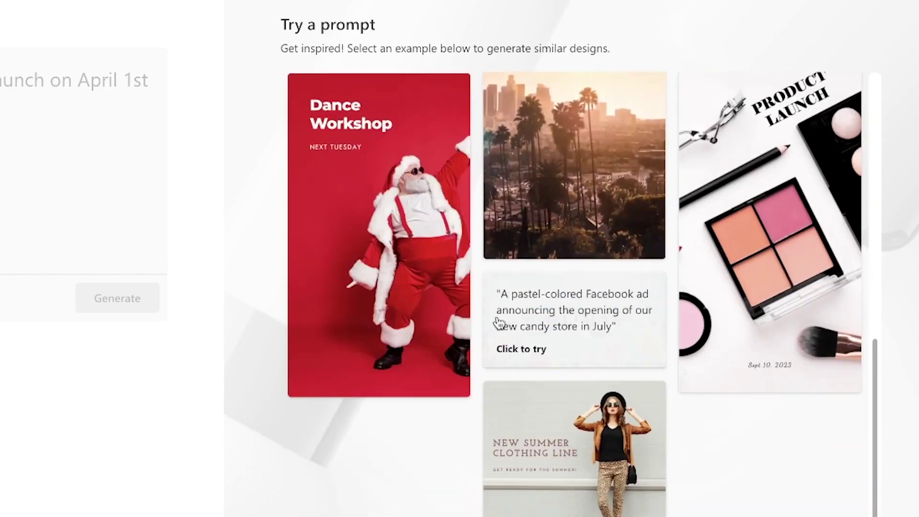
scroll(500, 312, "up", 8)
scroll(501, 312, "up", 3)
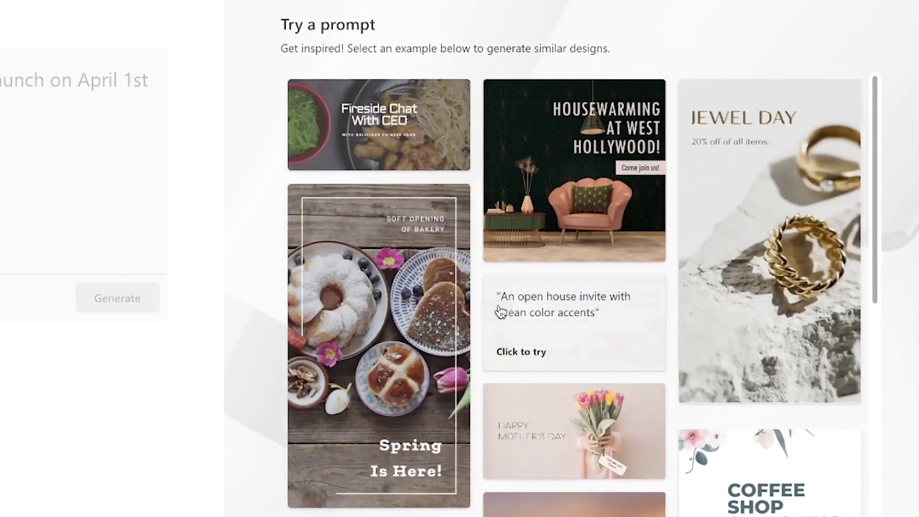
scroll(500, 312, "down", 4)
scroll(501, 312, "down", 7)
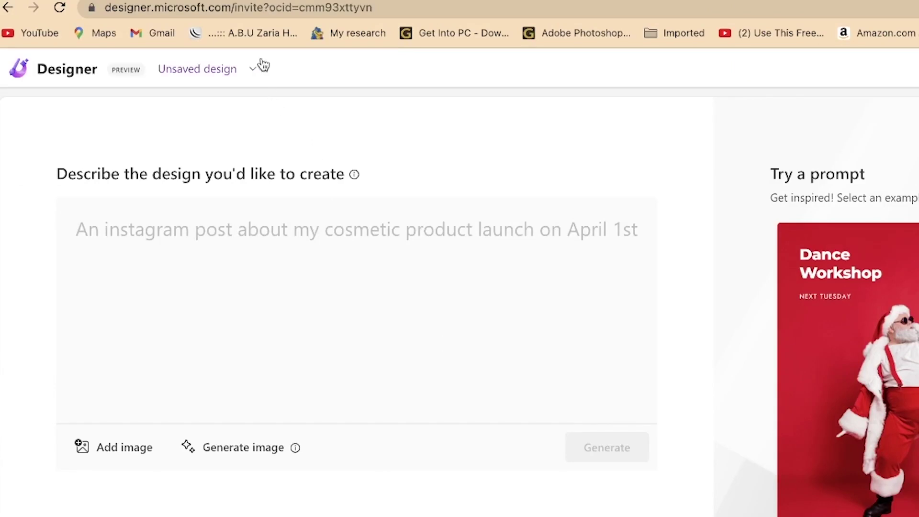
left_click(252, 68)
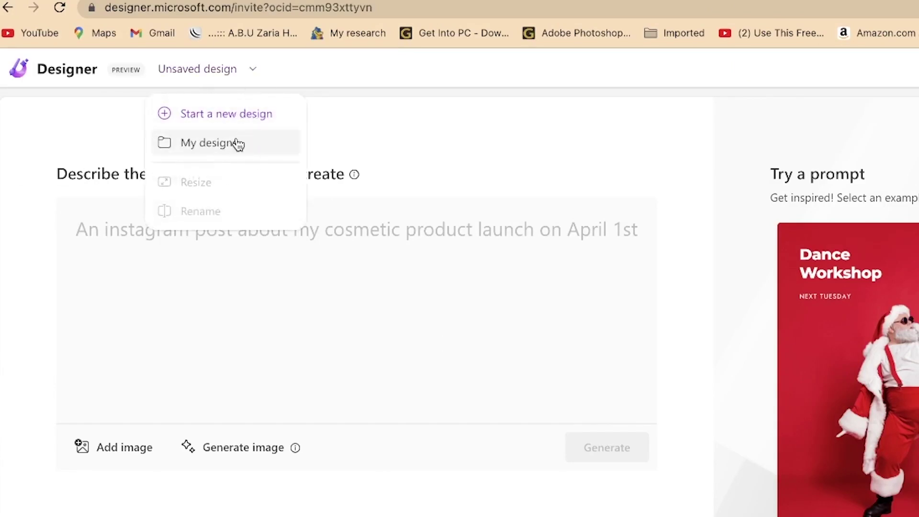
left_click(410, 150)
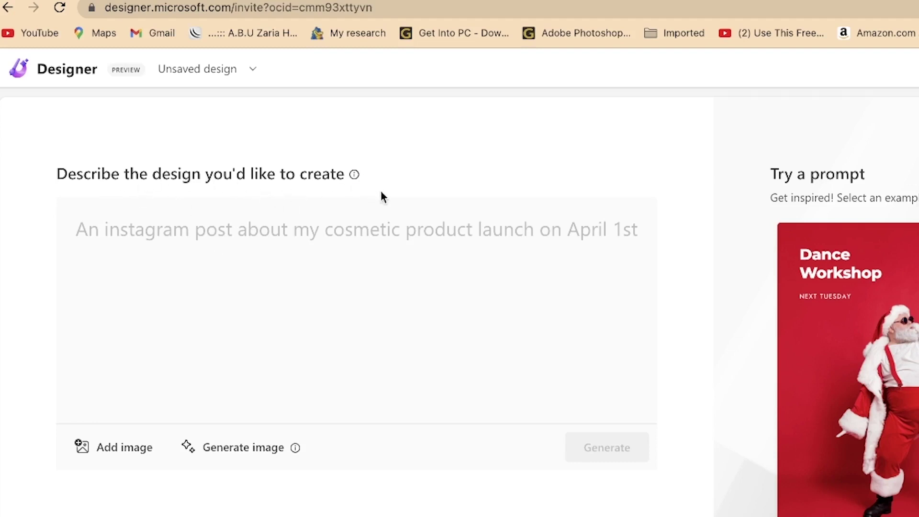
left_click(250, 259)
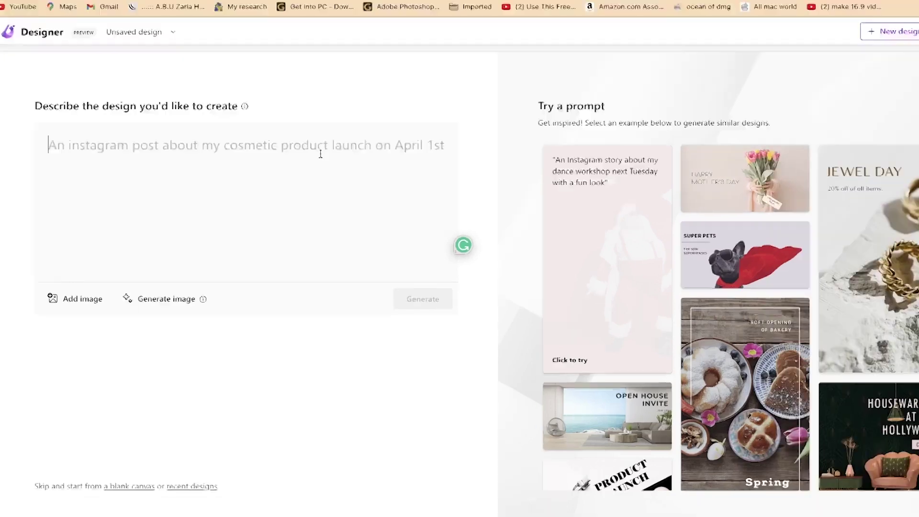
Describe a portrait public speaking poster with audience and speaker for a speechcraft workshop, and generate
type("Generate a public speaking poster,")
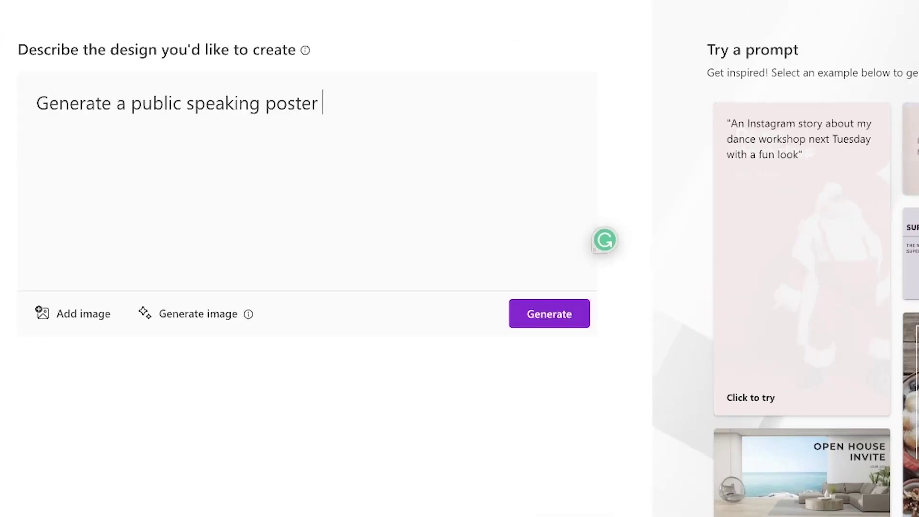
key("BackSpace")
type(", portrait, with some audience")
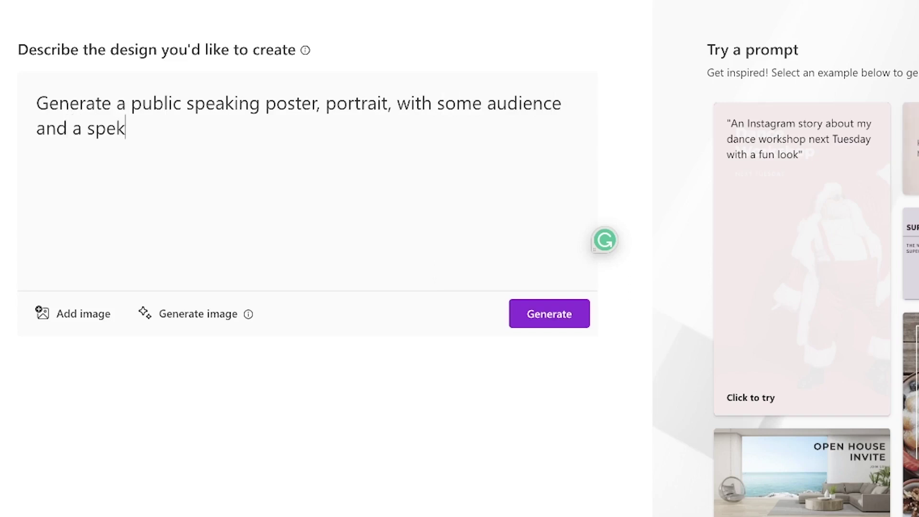
type("ker for ")
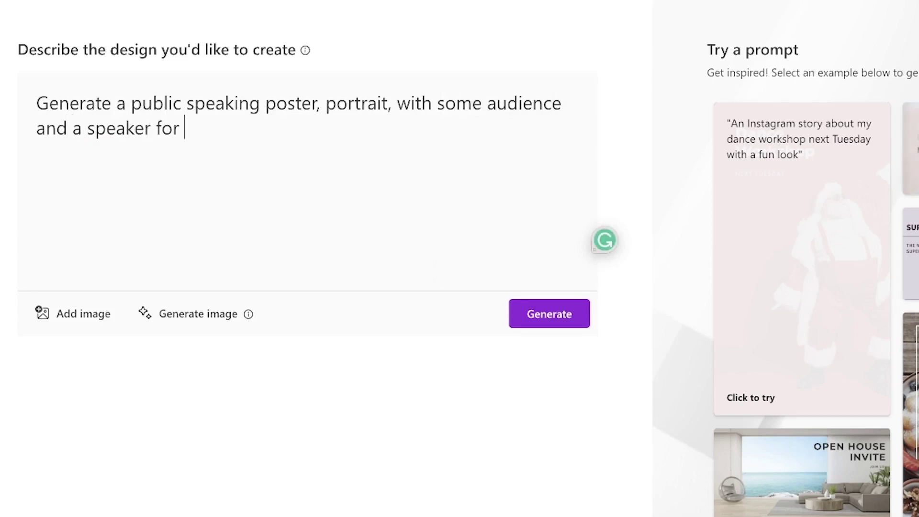
type("a speech craft workshop")
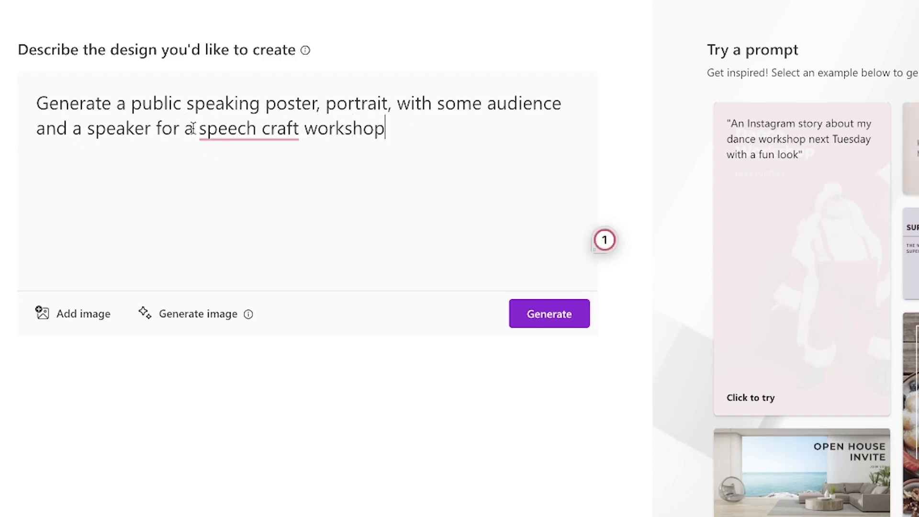
mouse_move(261, 139)
left_click(237, 155)
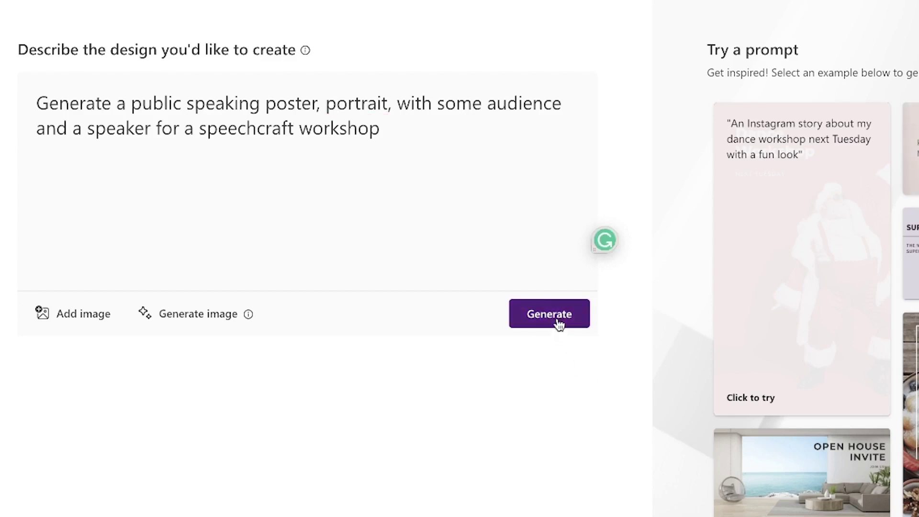
left_click(559, 325)
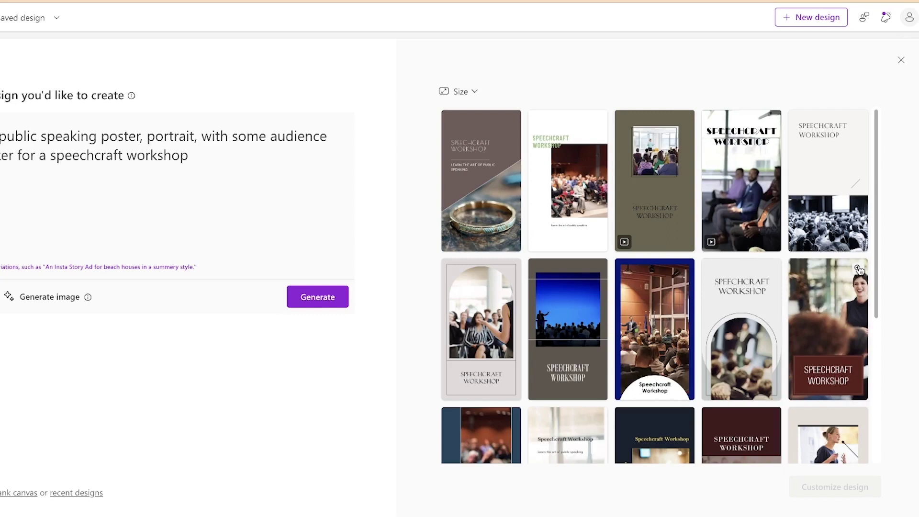
Preview the tenth and first second-row generated designs enlarged, closing each preview
left_click(858, 268)
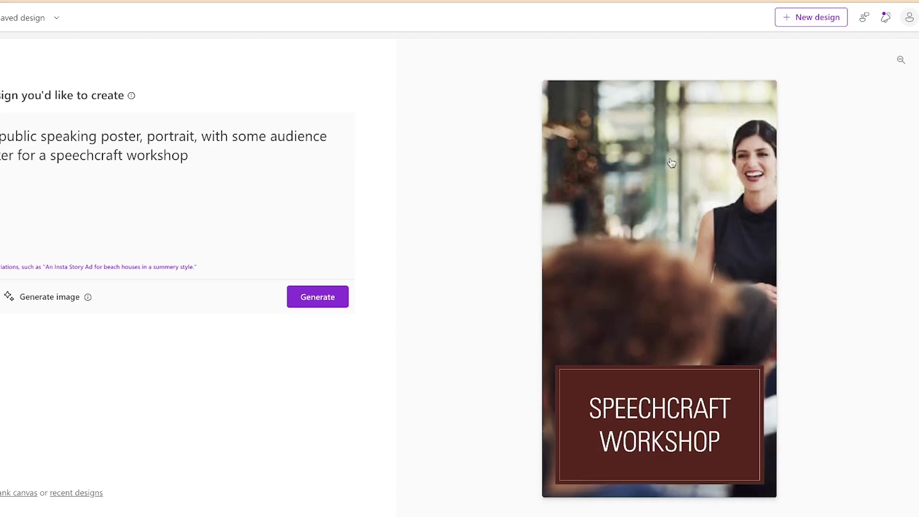
left_click(901, 63)
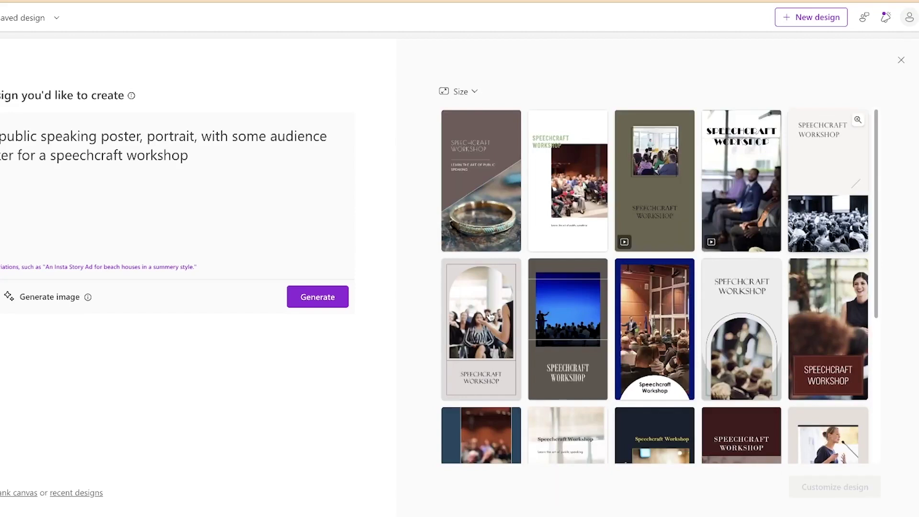
left_click(510, 266)
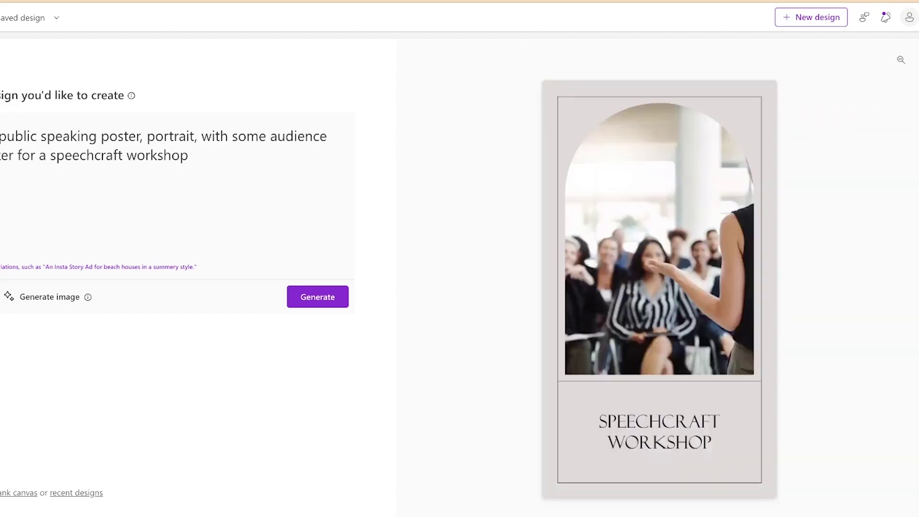
left_click(619, 147)
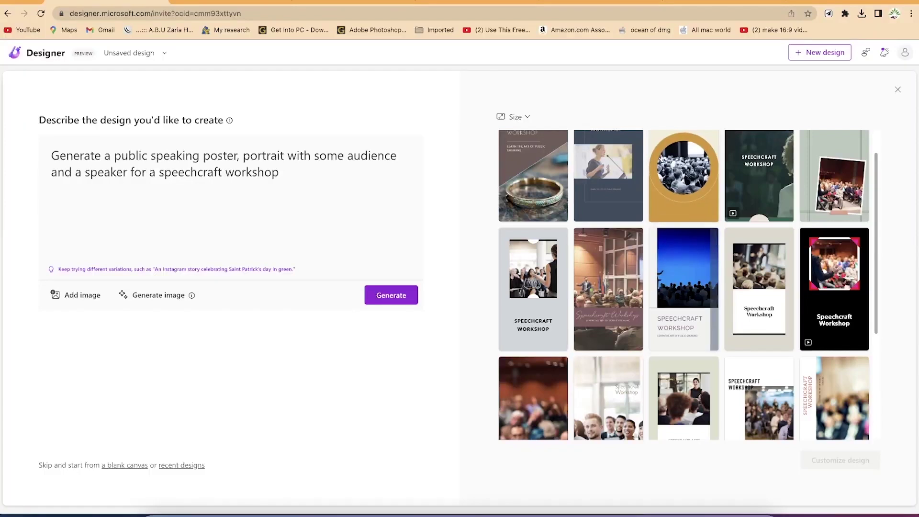
Preview the Speechcraft Workshop design enlarged, then return to the full gallery
mouse_move(732, 329)
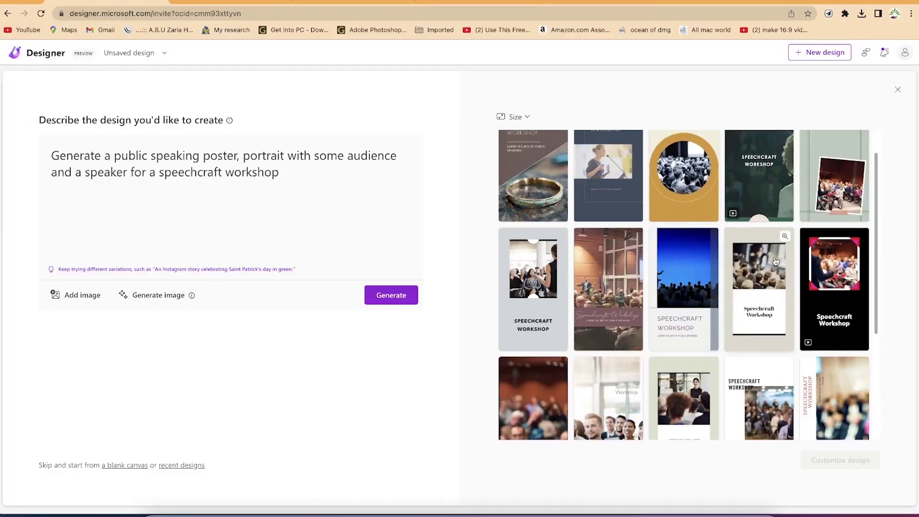
left_click(785, 237)
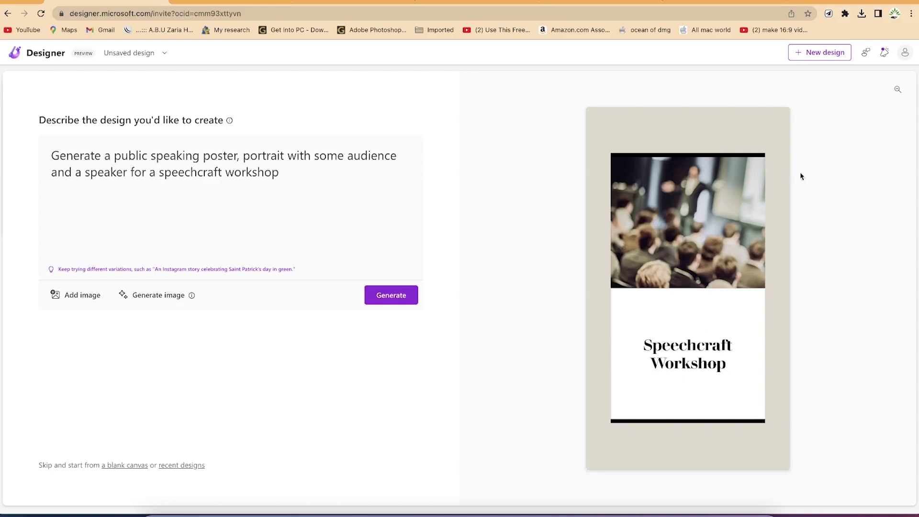
left_click(899, 90)
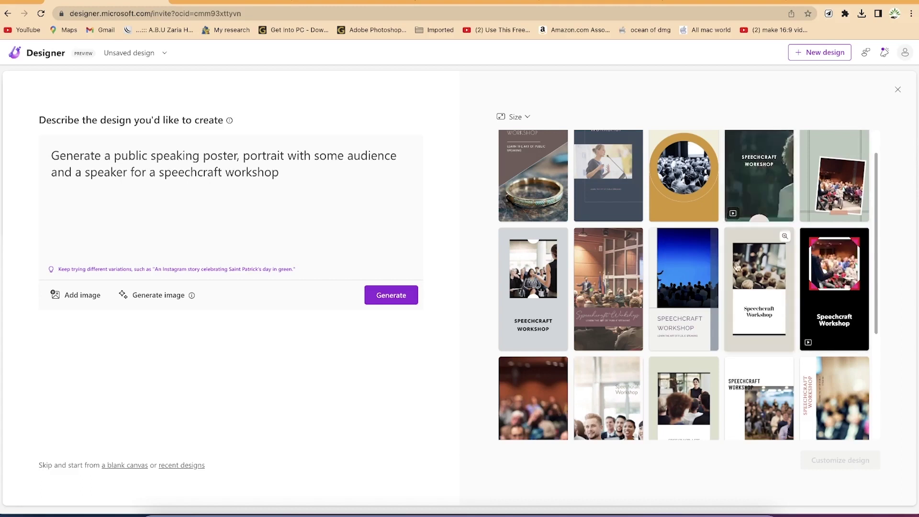
Choose the beige Speechcraft Workshop design with the audience photo
scroll(749, 298, "down", 5)
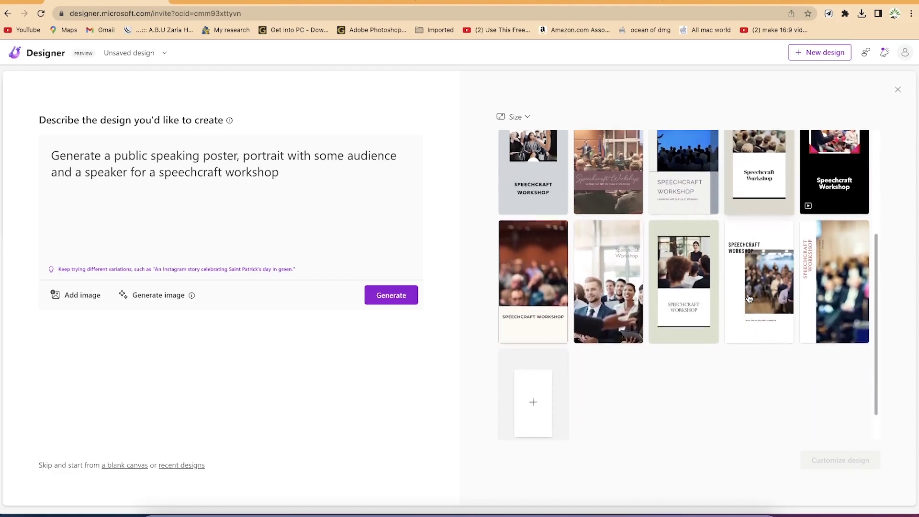
scroll(749, 299, "up", 2)
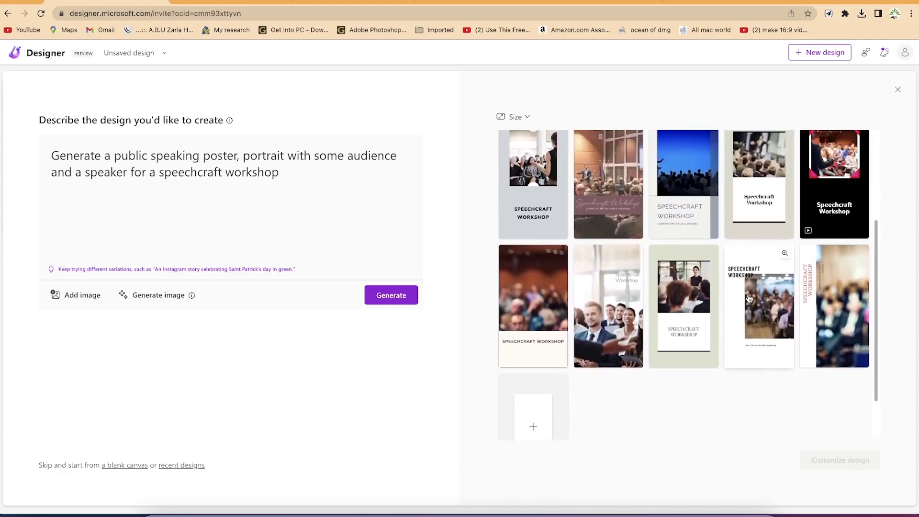
scroll(749, 304, "up", 1)
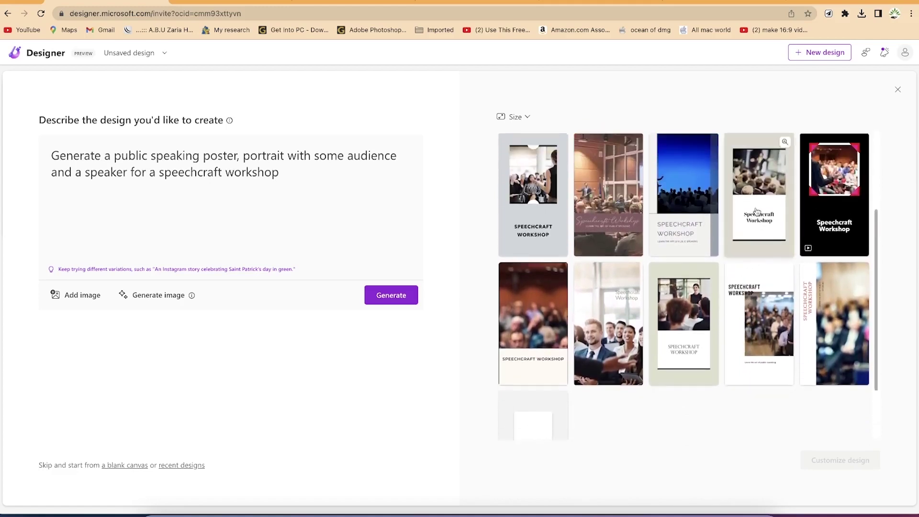
scroll(742, 289, "up", 3)
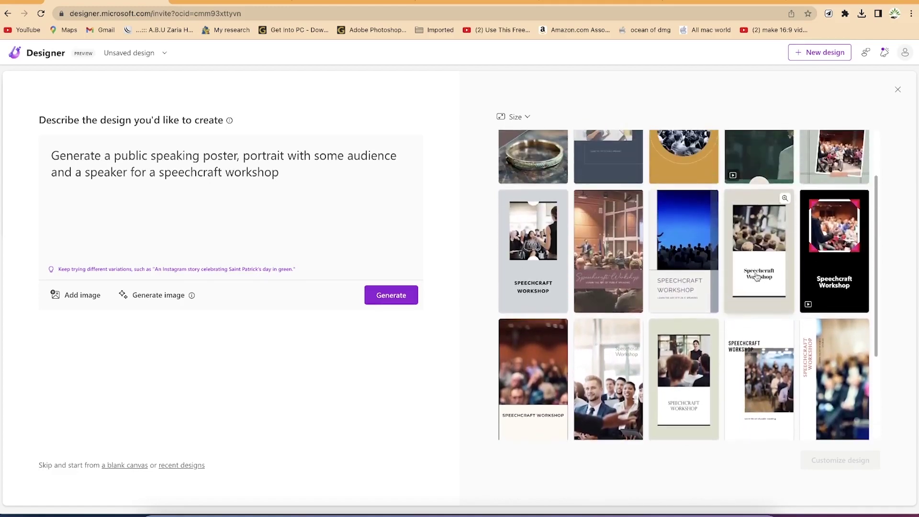
left_click(755, 270)
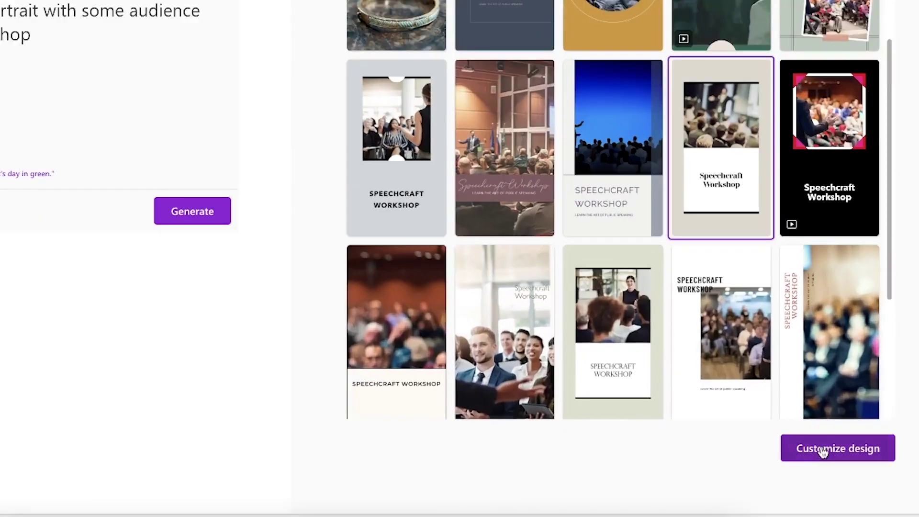
Customize the beige design, browse the Copilot ideas, and select the Speechcraft Workshop title
left_click(821, 450)
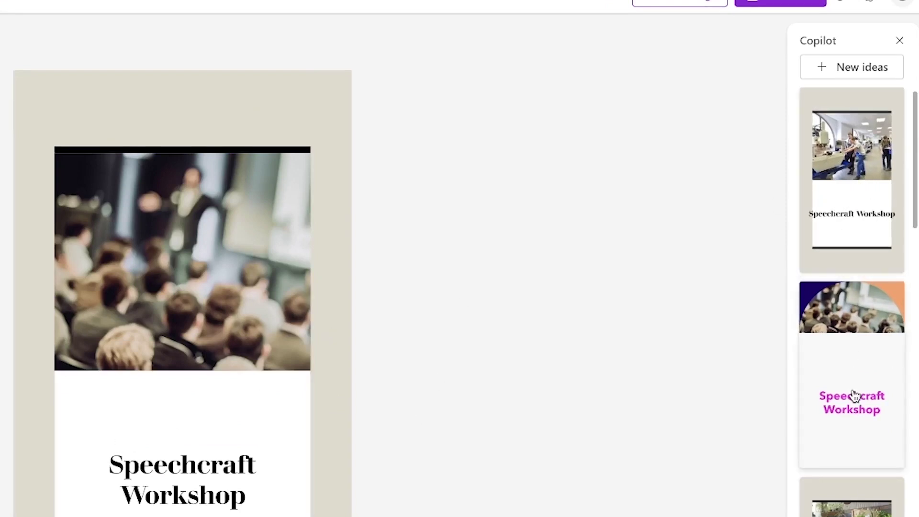
scroll(855, 397, "down", 4)
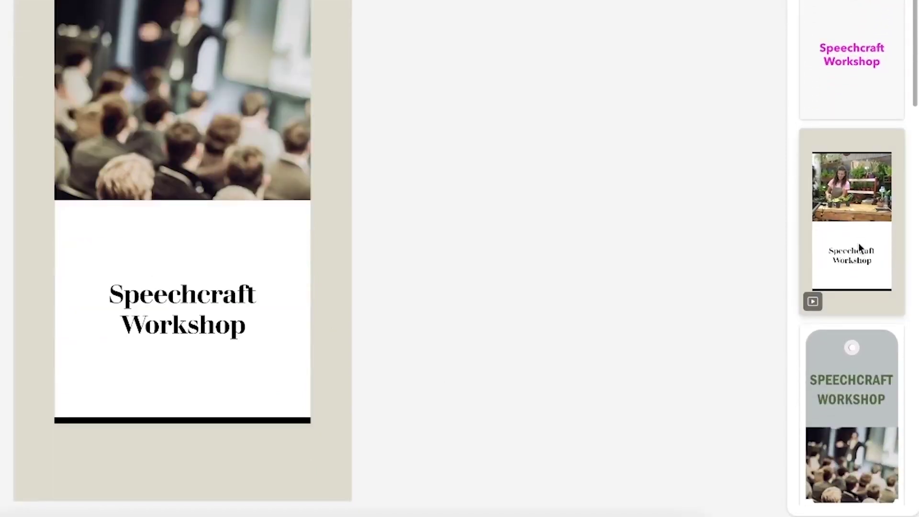
scroll(857, 352, "down", 6)
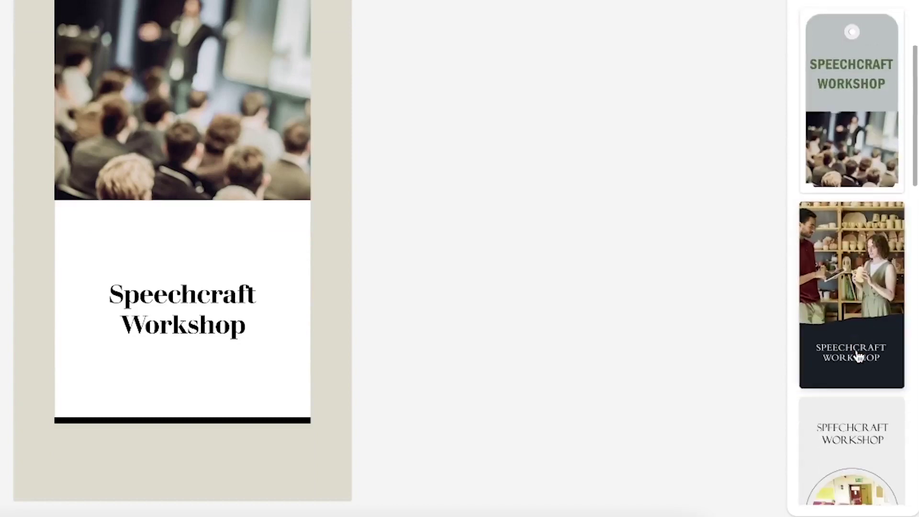
scroll(857, 357, "down", 5)
scroll(858, 357, "down", 7)
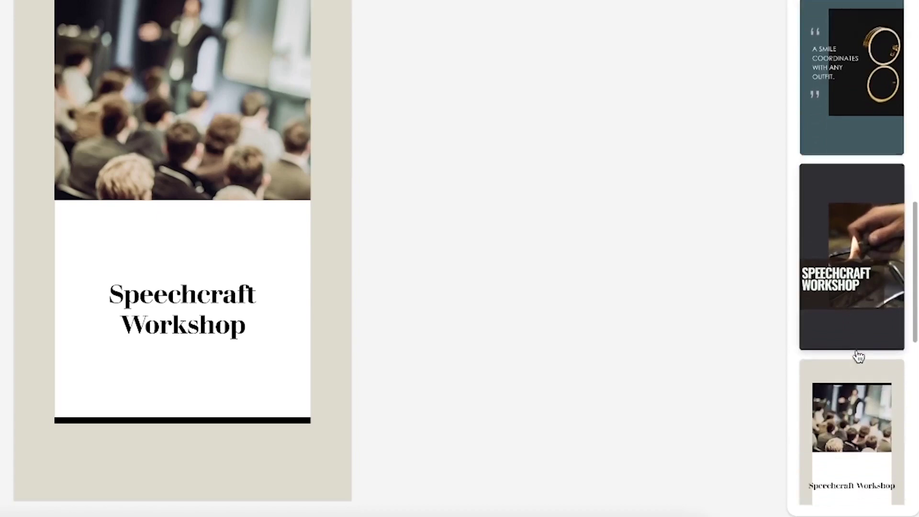
scroll(858, 357, "down", 10)
scroll(858, 357, "down", 2)
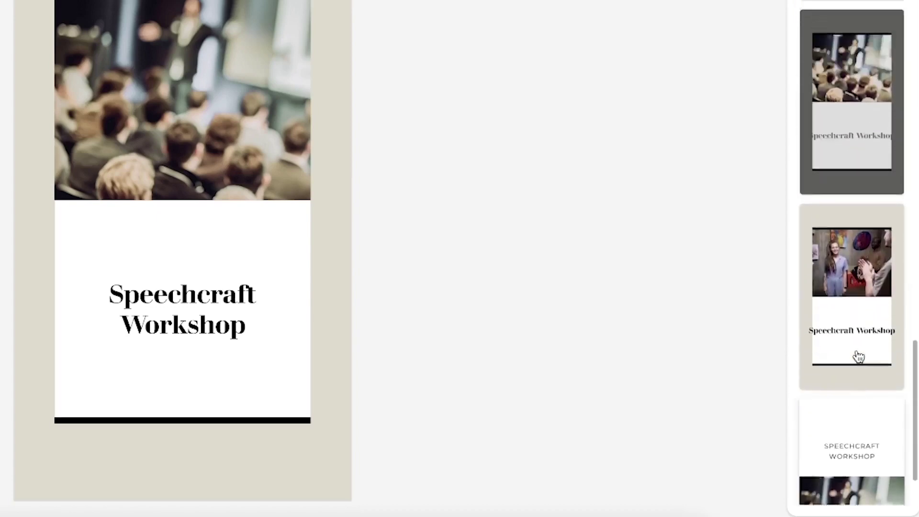
scroll(857, 357, "down", 5)
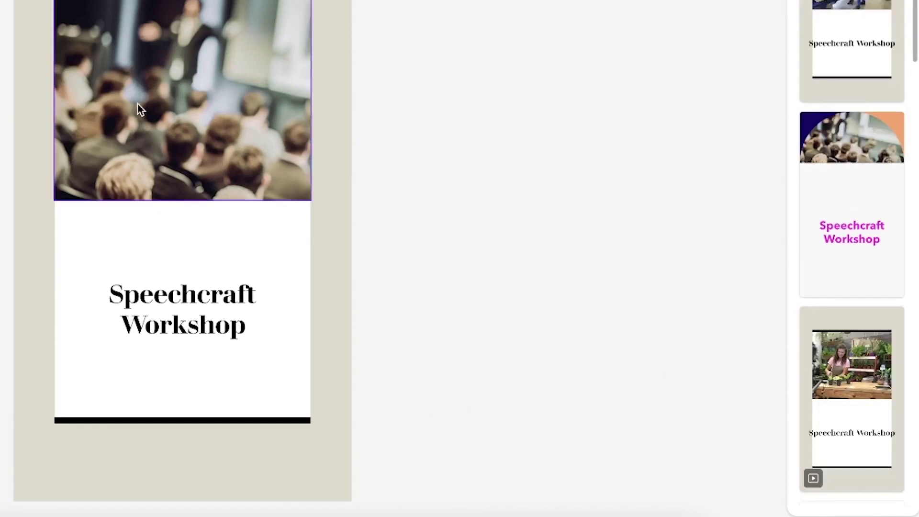
left_click(174, 311)
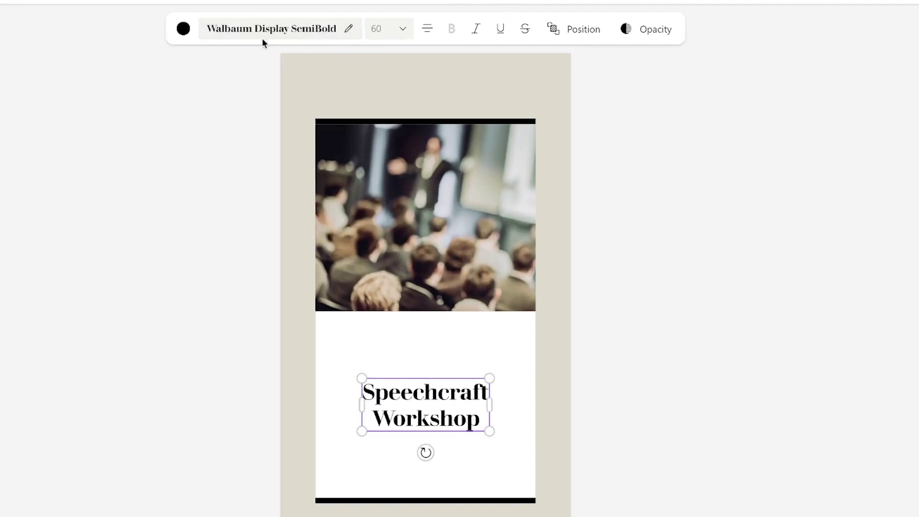
Color the Speechcraft Workshop title dark red using the recently used swatch
left_click(183, 29)
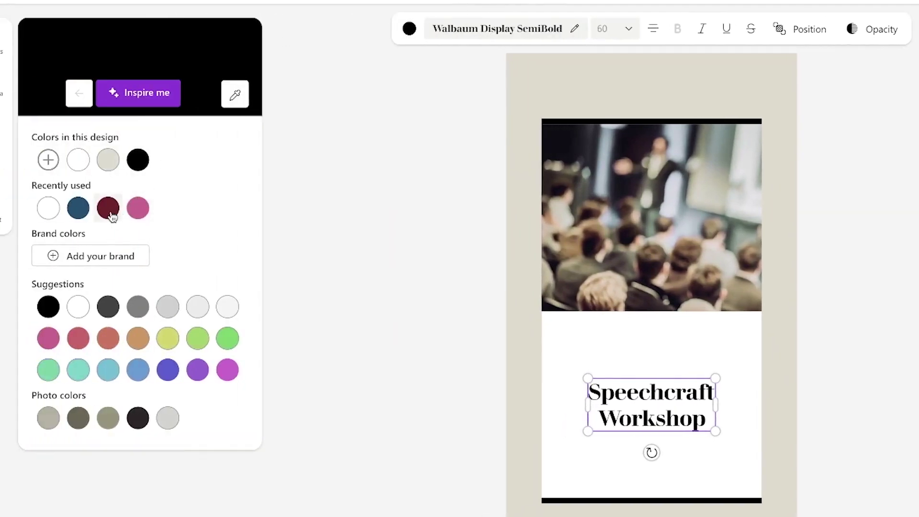
left_click(109, 209)
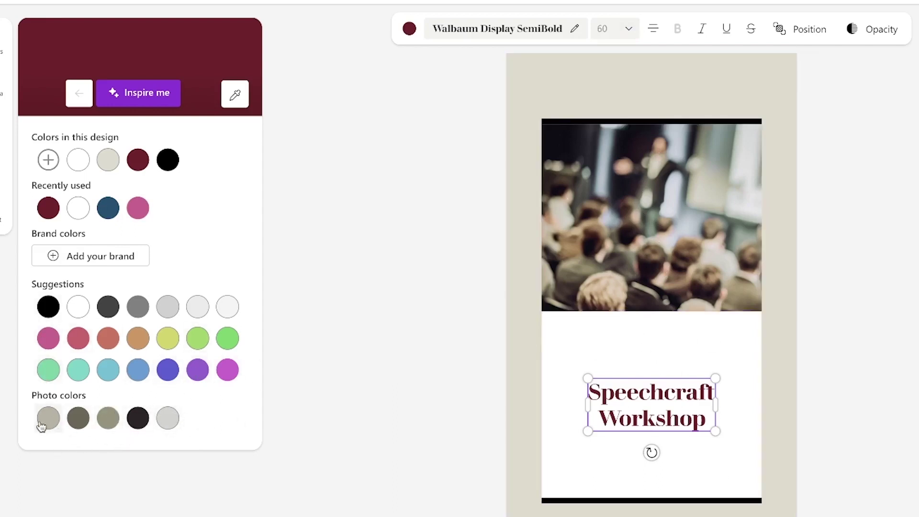
left_click(546, 421)
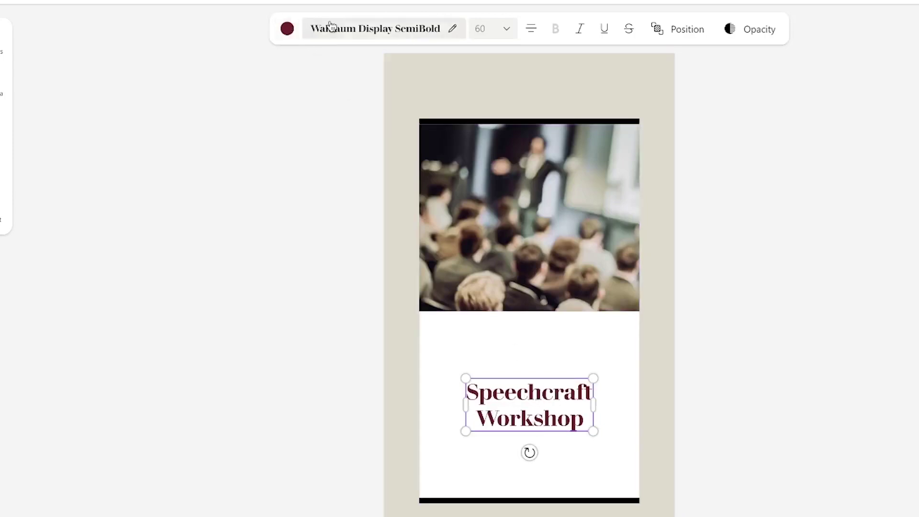
Browse suggested fonts such as Sevillana and Bentham for the title
left_click(361, 30)
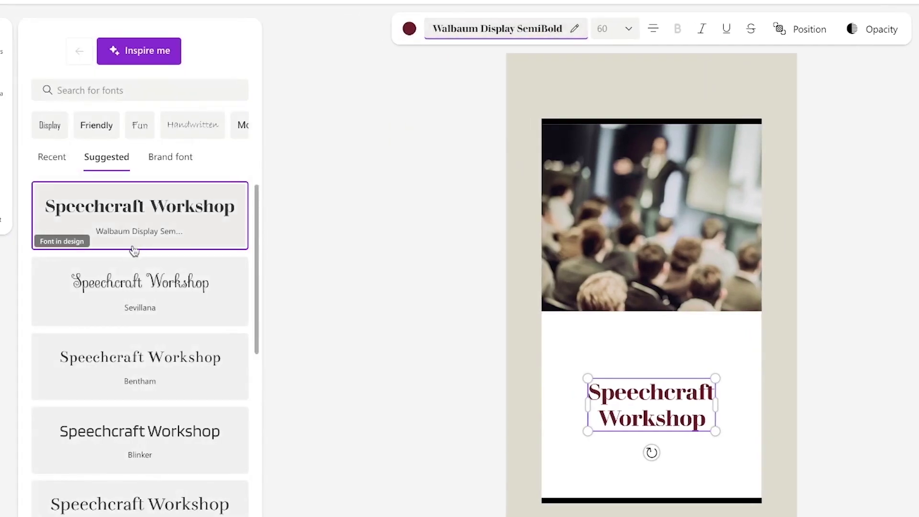
scroll(134, 250, "down", 5)
scroll(134, 250, "up", 5)
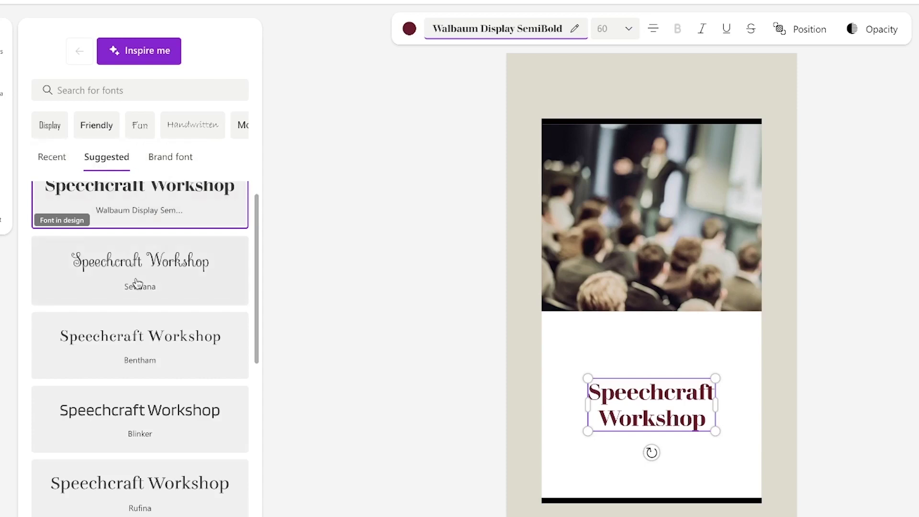
scroll(137, 283, "down", 8)
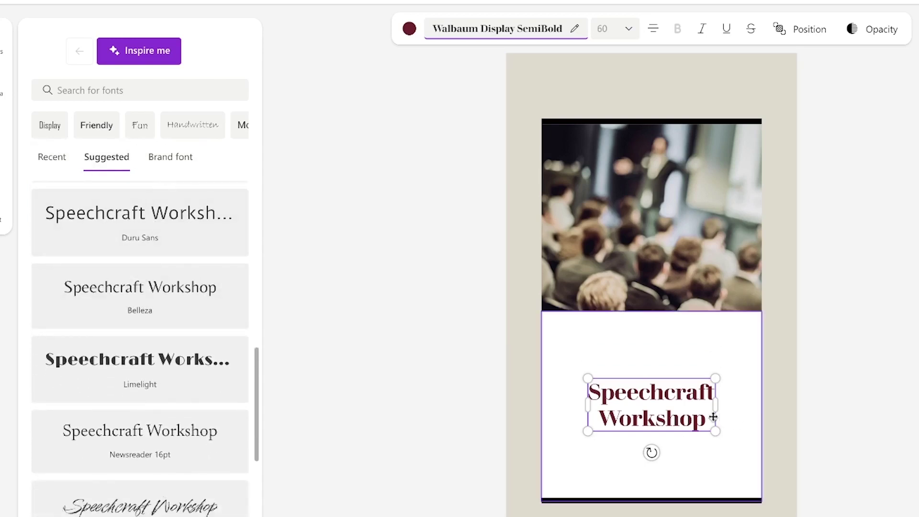
Keep the title at size 60 and centred, and bring up its Position options
left_click(630, 29)
mouse_move(575, 65)
left_mouse_down()
mouse_move(586, 65)
mouse_move(573, 67)
left_mouse_up()
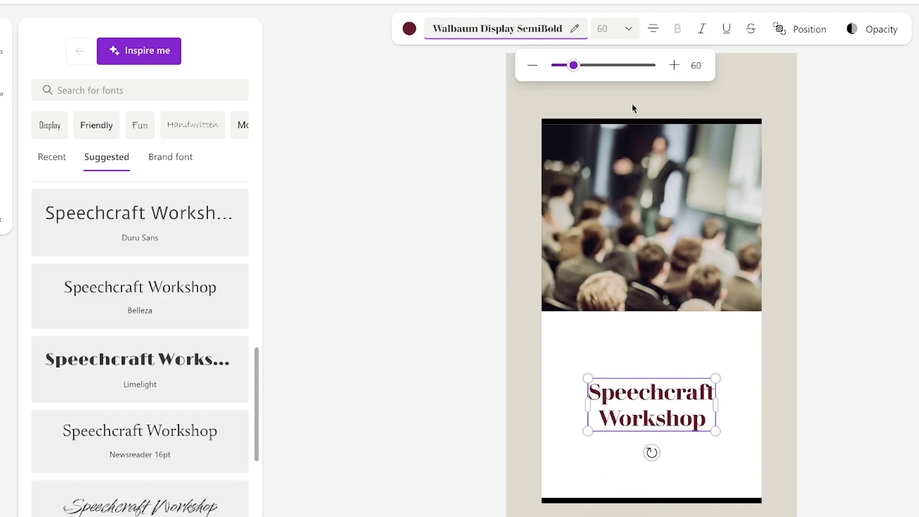
left_click(651, 32)
left_click(654, 33)
left_click(654, 35)
left_click(655, 35)
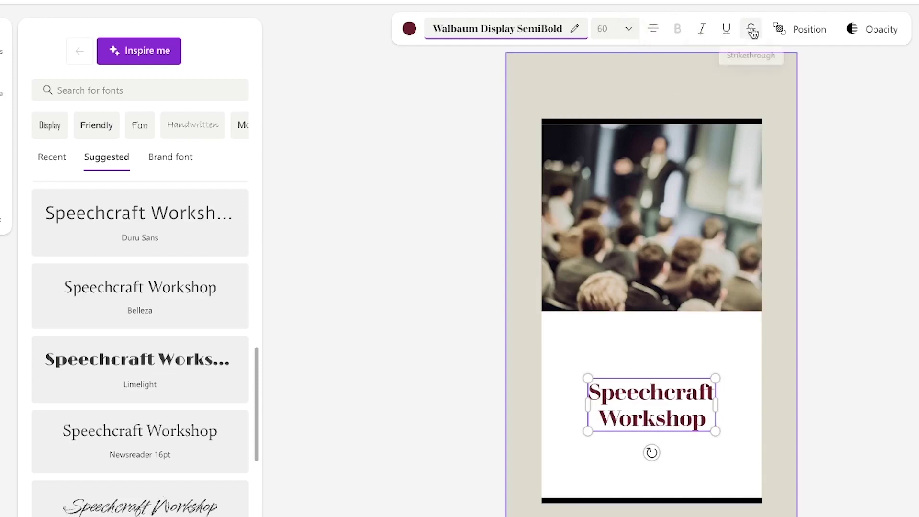
left_click(795, 32)
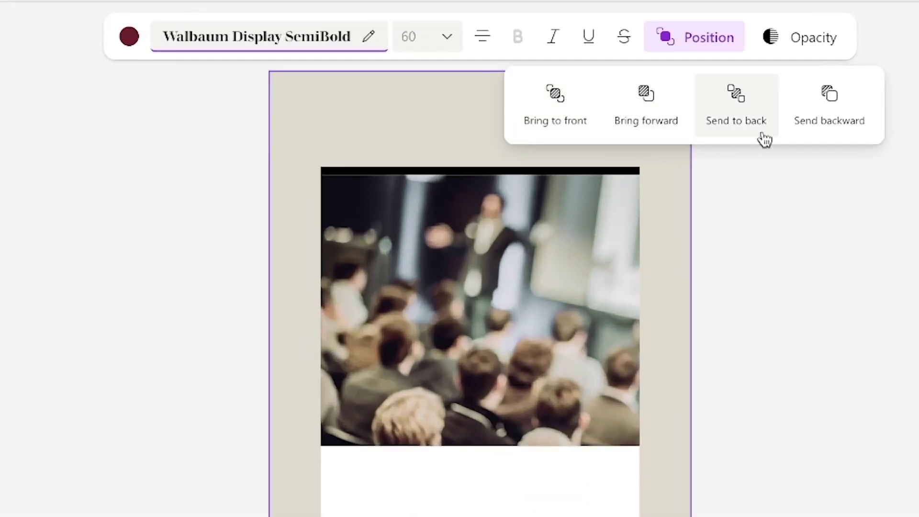
Send the title back one layer and leave its opacity at 100%
left_click(798, 127)
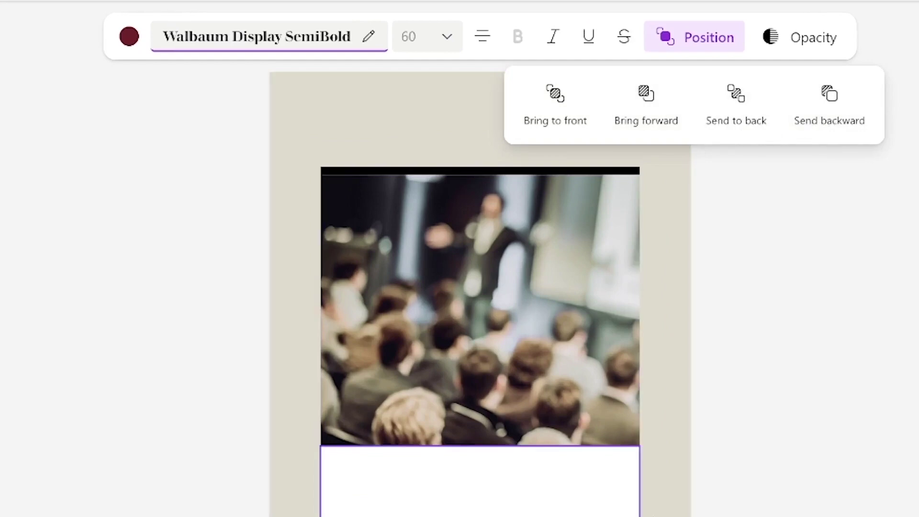
left_click(816, 42)
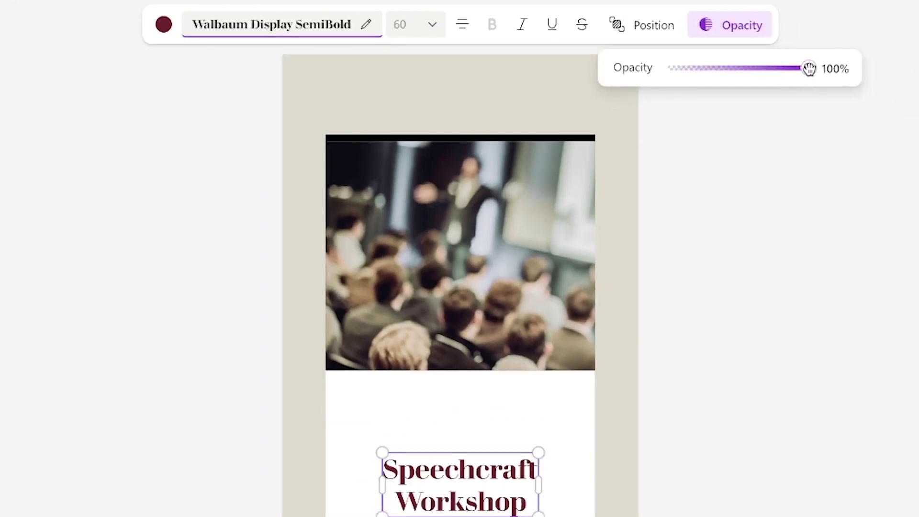
left_click_drag(809, 69, 844, 71)
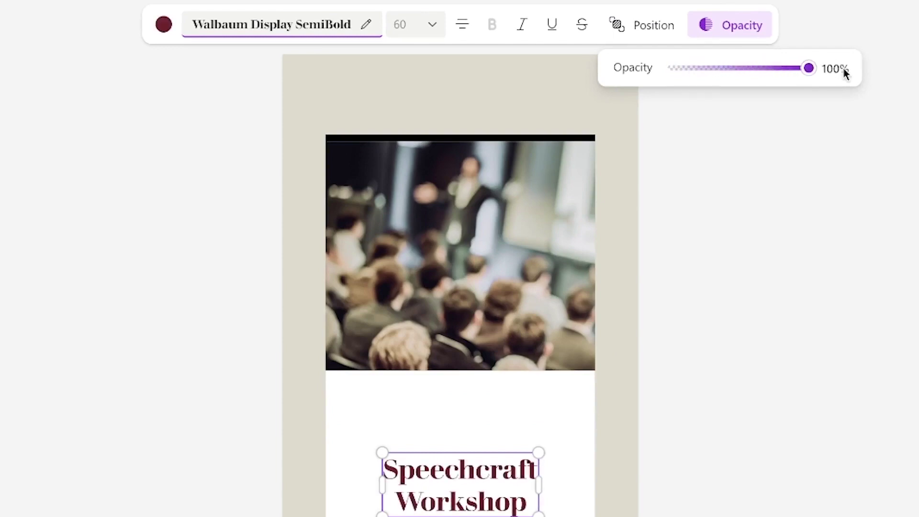
left_click(811, 162)
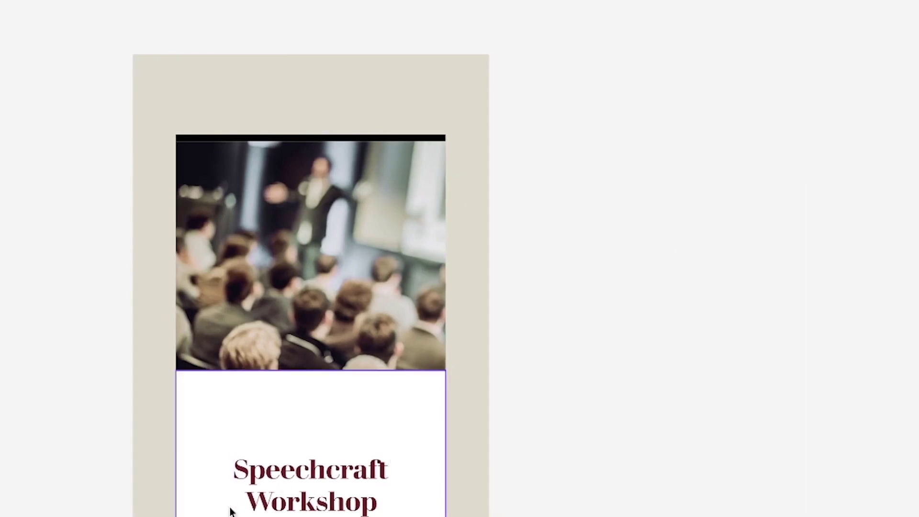
Close the Copilot design ideas panel and select the blurred crowd photo at the top
left_click(294, 486)
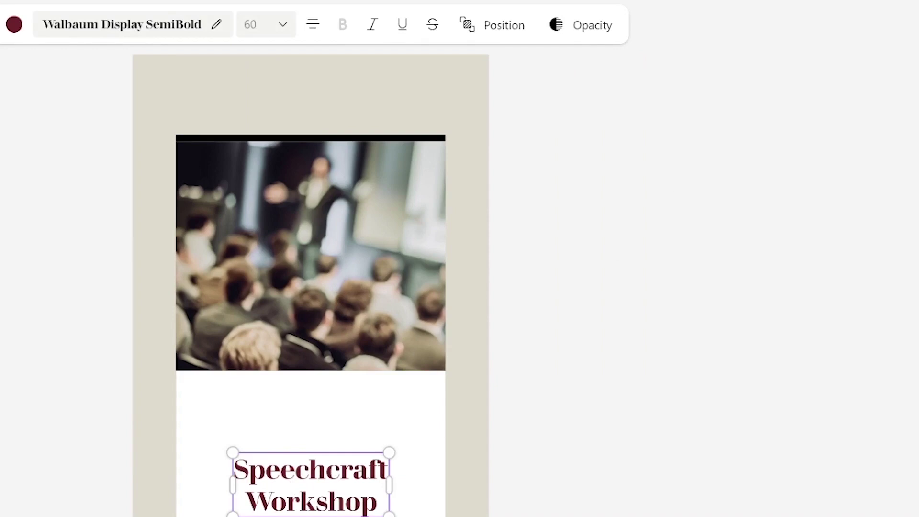
left_click(898, 26)
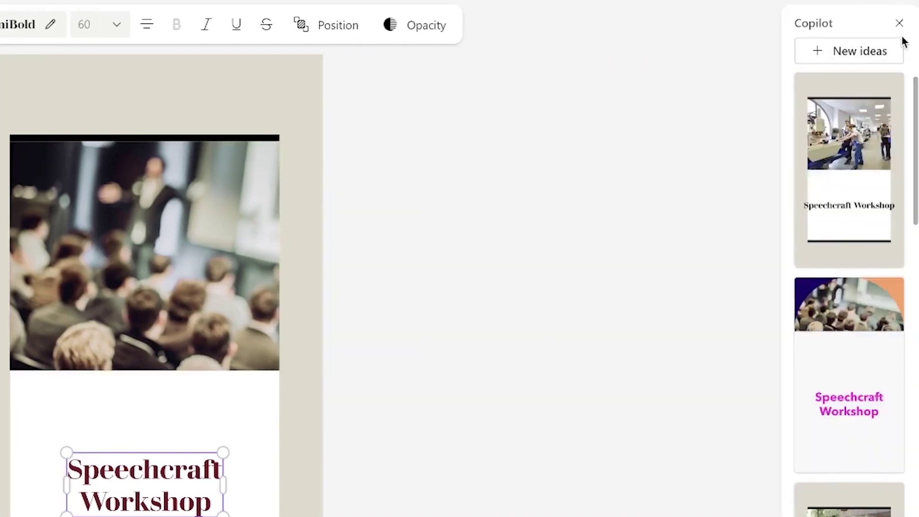
left_click(898, 24)
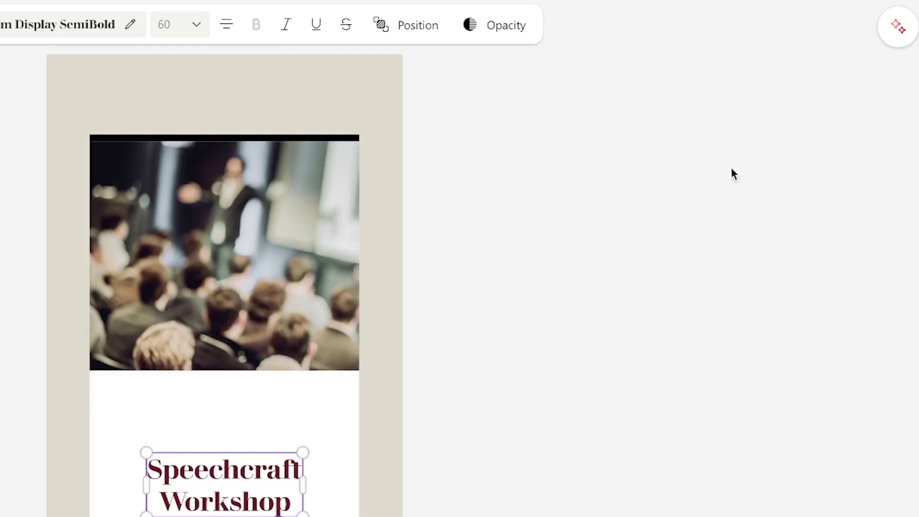
left_click(897, 26)
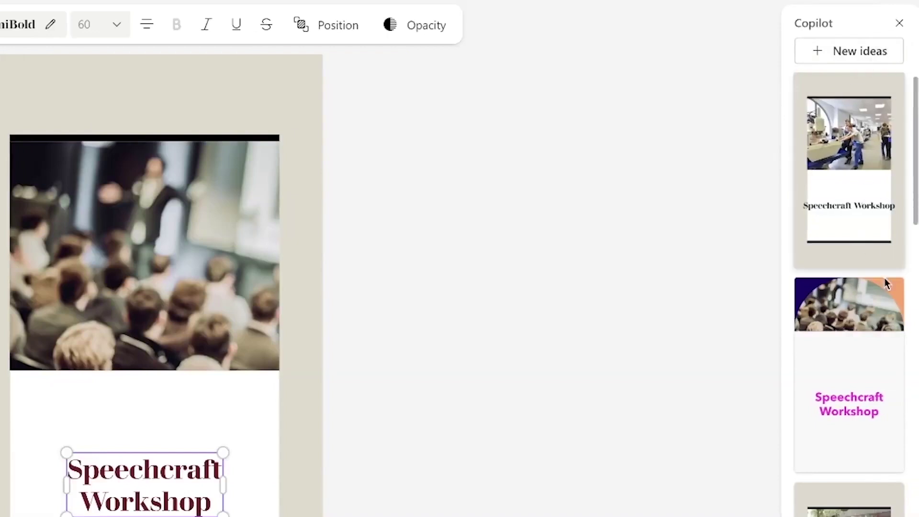
left_click(899, 24)
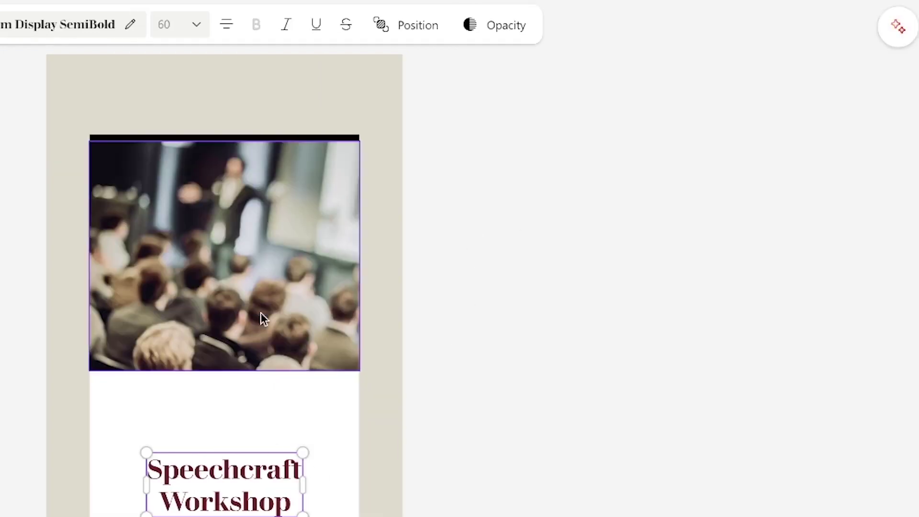
left_click(243, 268)
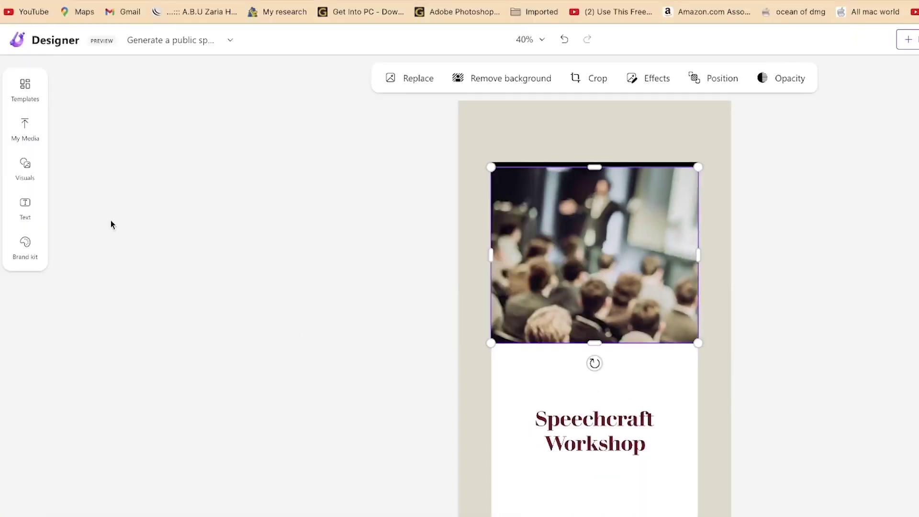
From My Media, browse to TOSHIBA EXT > Tutorial courses > 2023 > March > Microsoft Designer, then cancel
left_click(25, 134)
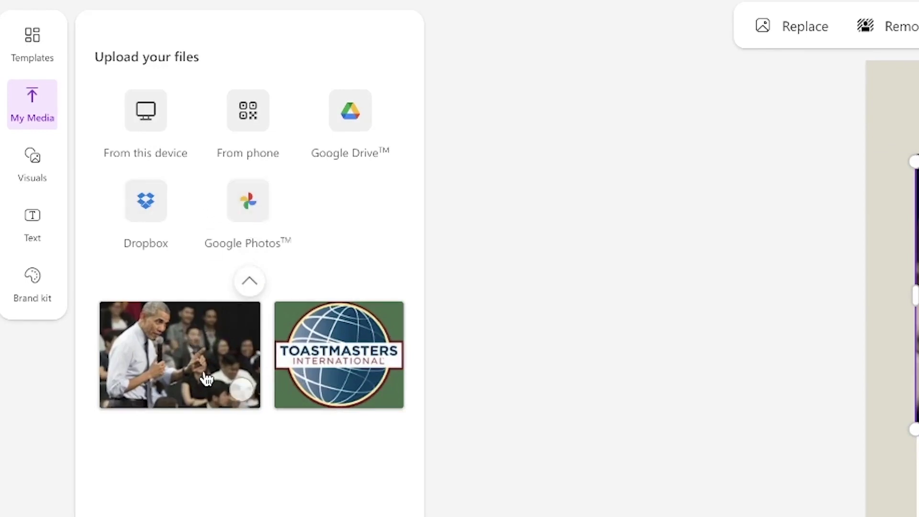
left_click(146, 123)
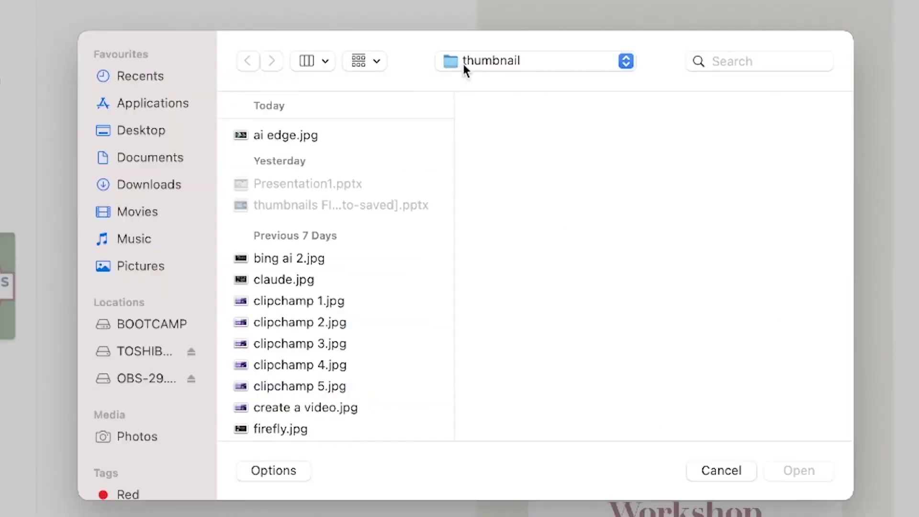
left_click(880, 128)
left_click(146, 351)
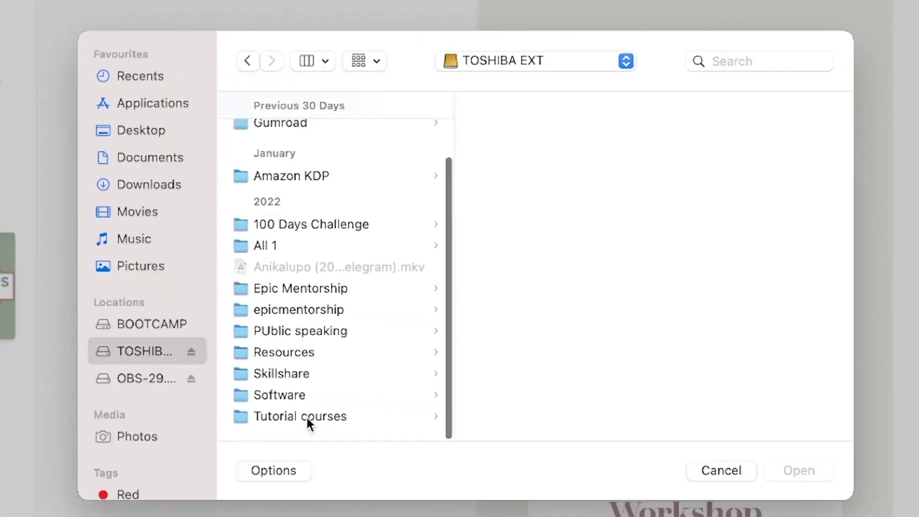
left_click(306, 420)
left_click(522, 158)
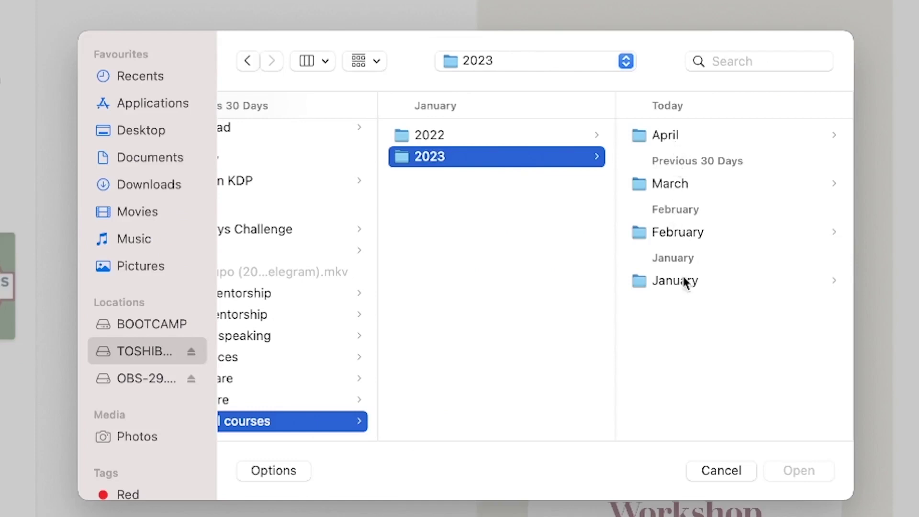
left_click(676, 182)
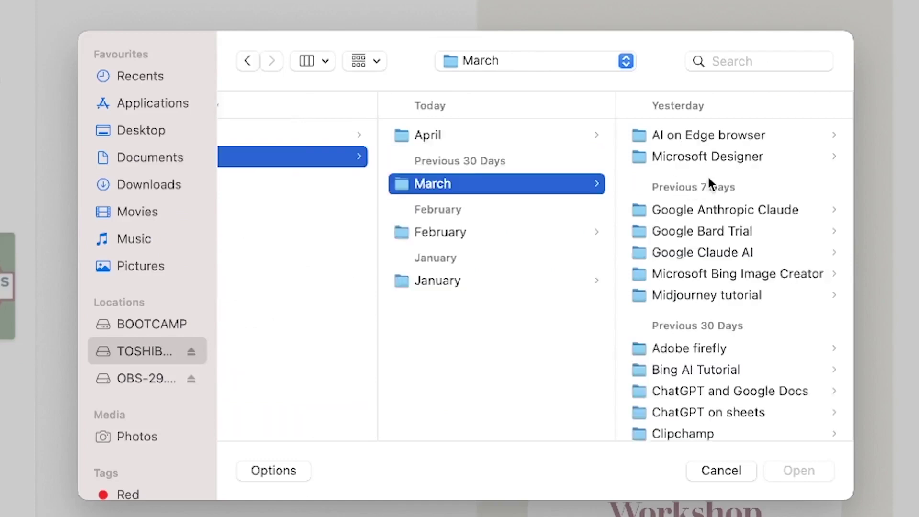
left_click(715, 158)
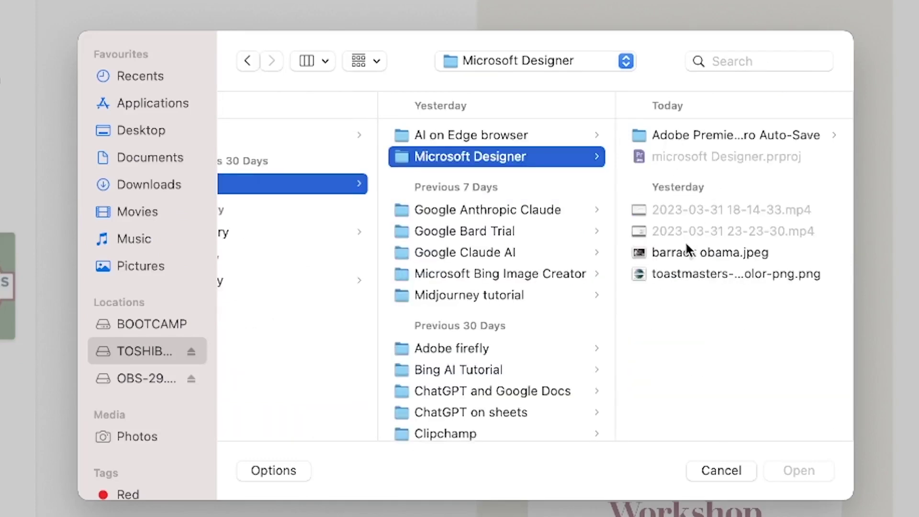
left_click(692, 261)
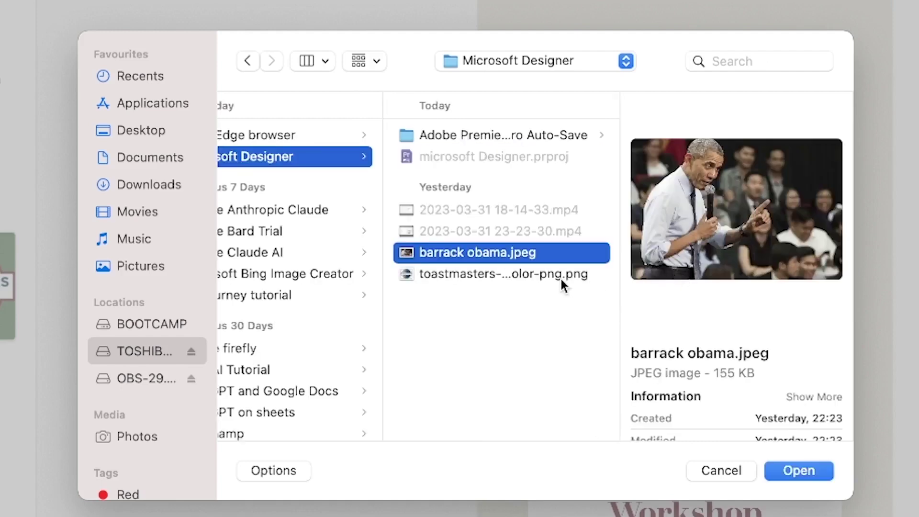
left_click(563, 285)
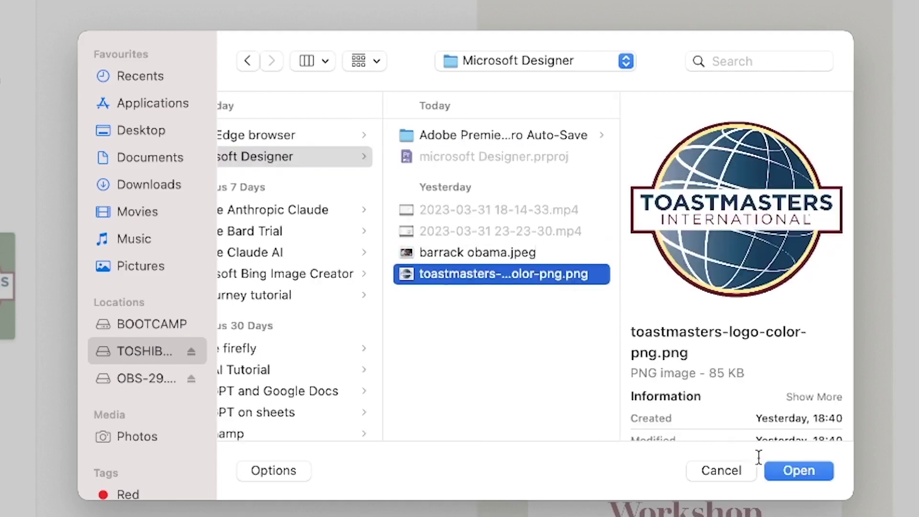
left_click(732, 469)
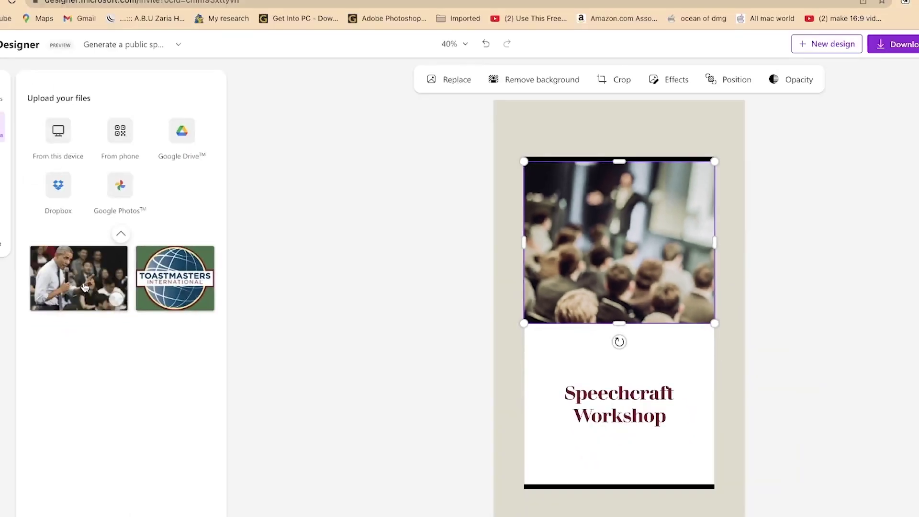
Swap the blurred crowd photo for the uploaded speaker-with-microphone photo
left_click_drag(84, 287, 568, 256)
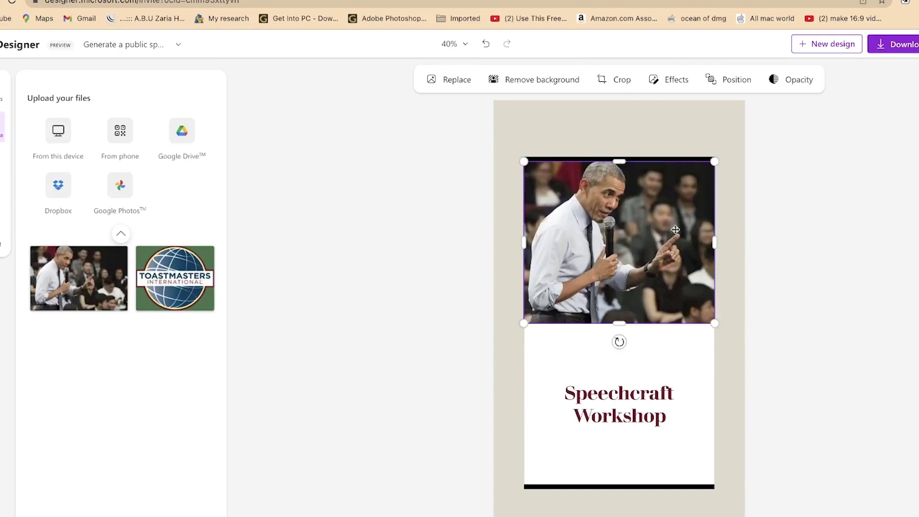
left_click(793, 219)
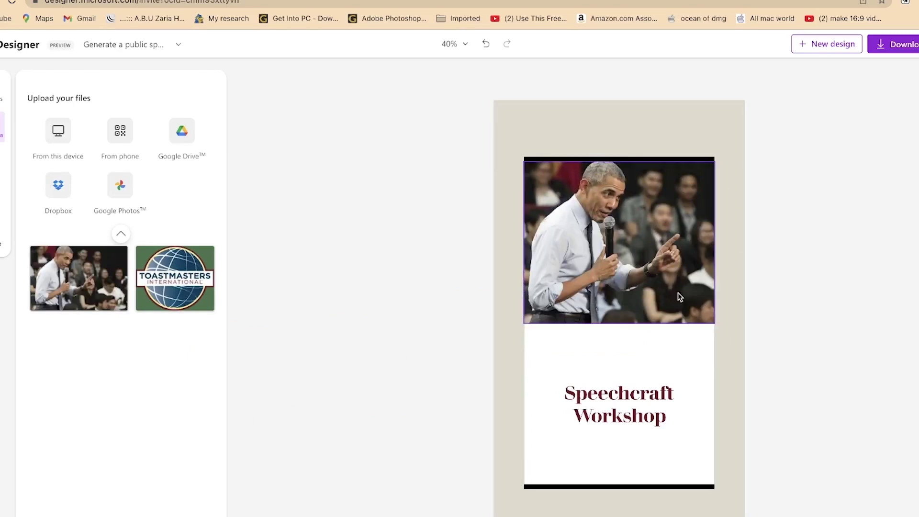
Recrop the speaker photo so it fills its frame, then reselect it
left_click(657, 261)
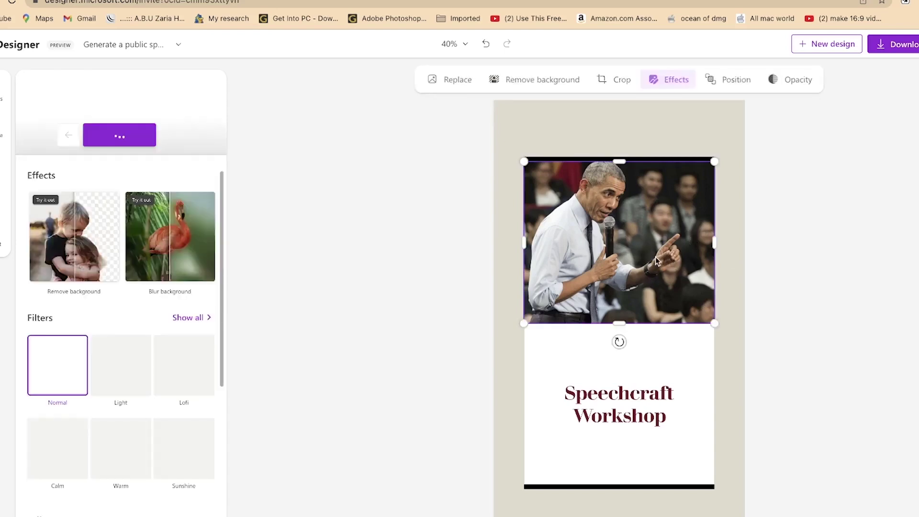
double_click(656, 259)
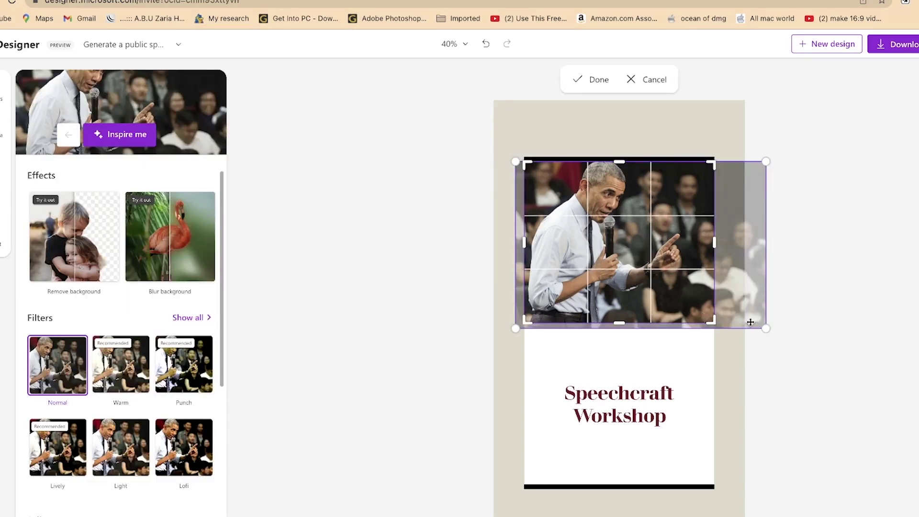
mouse_move(765, 327)
left_mouse_down()
mouse_move(811, 359)
mouse_move(782, 337)
mouse_move(718, 323)
mouse_move(758, 321)
mouse_move(787, 347)
mouse_move(766, 326)
left_mouse_up()
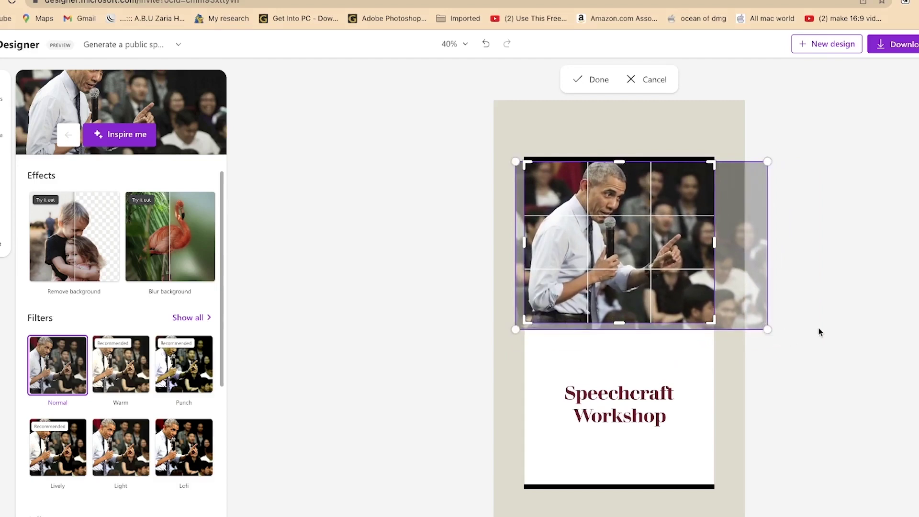
left_click(819, 331)
left_click(642, 257)
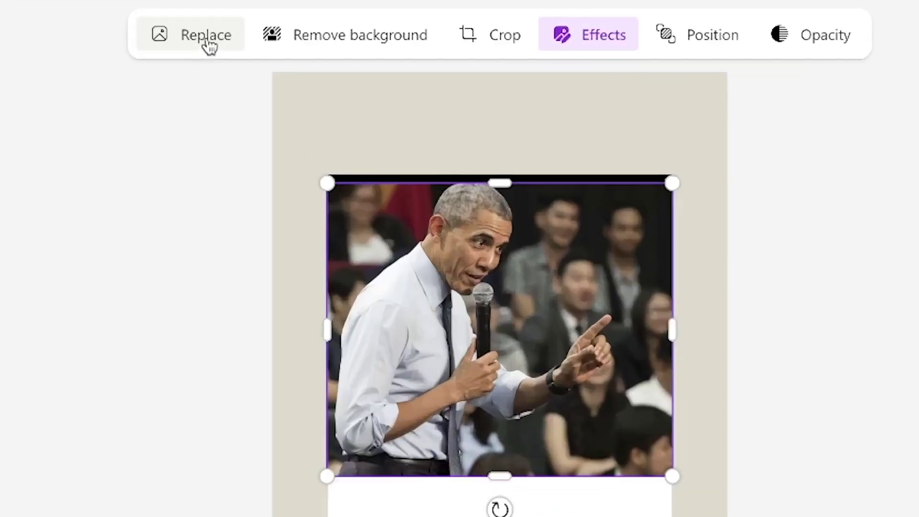
Remove the speaker photo's crowd background, restore the original, then enter crop mode
left_click(345, 39)
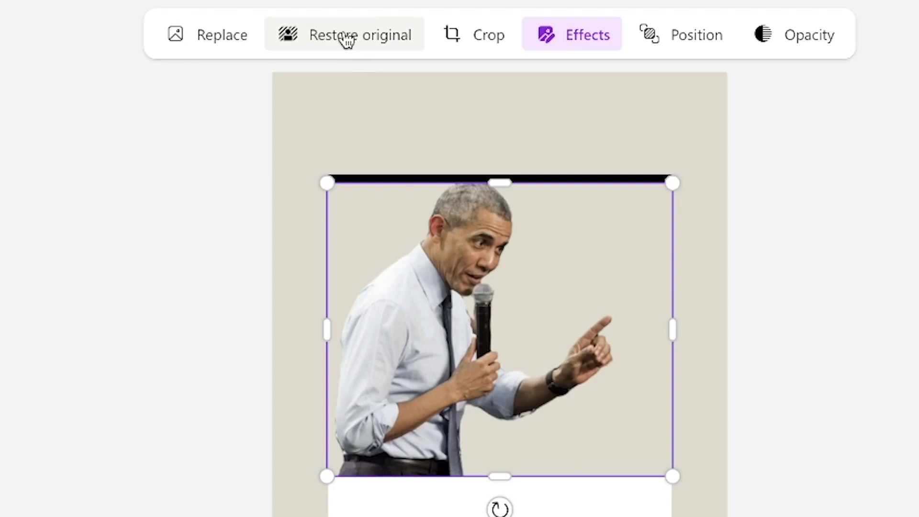
left_click(346, 41)
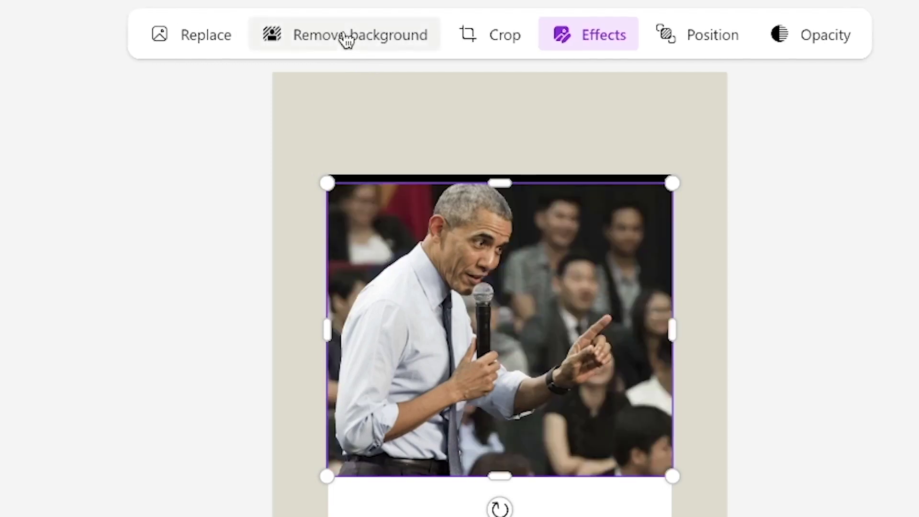
left_click(475, 41)
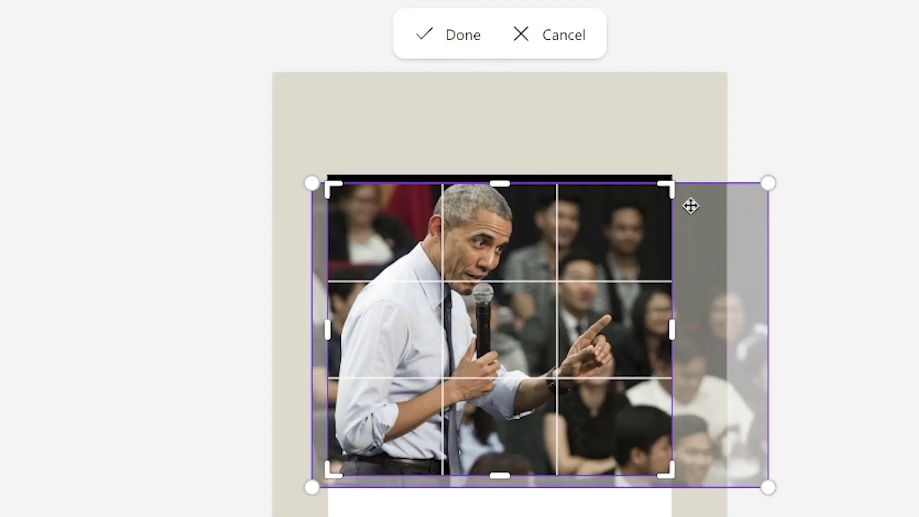
Try a tight crop around the speaker, undo it to keep full width, and open Effects
left_click_drag(669, 189, 529, 201)
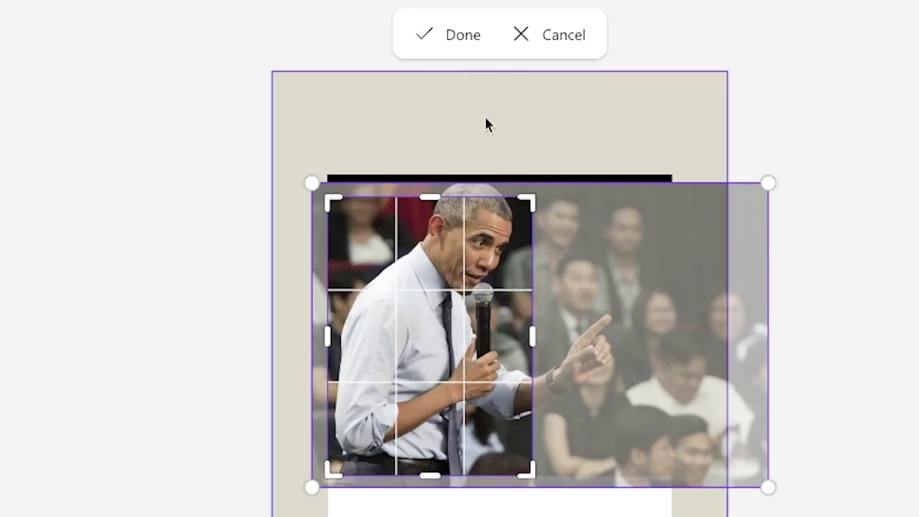
left_click(458, 45)
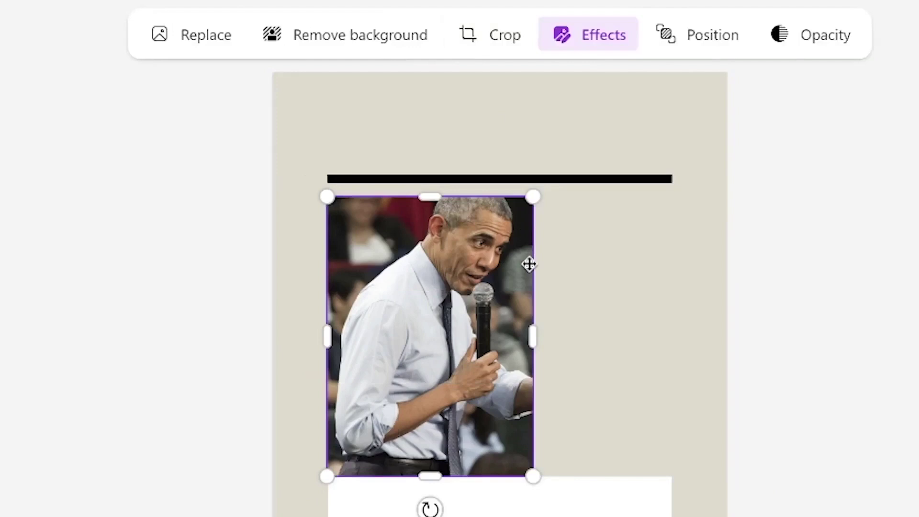
key("ctrl+z")
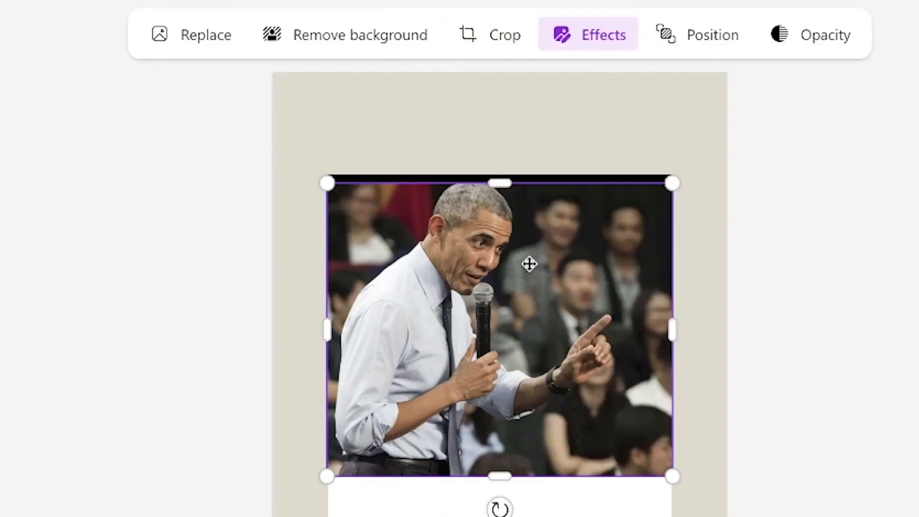
left_click(594, 46)
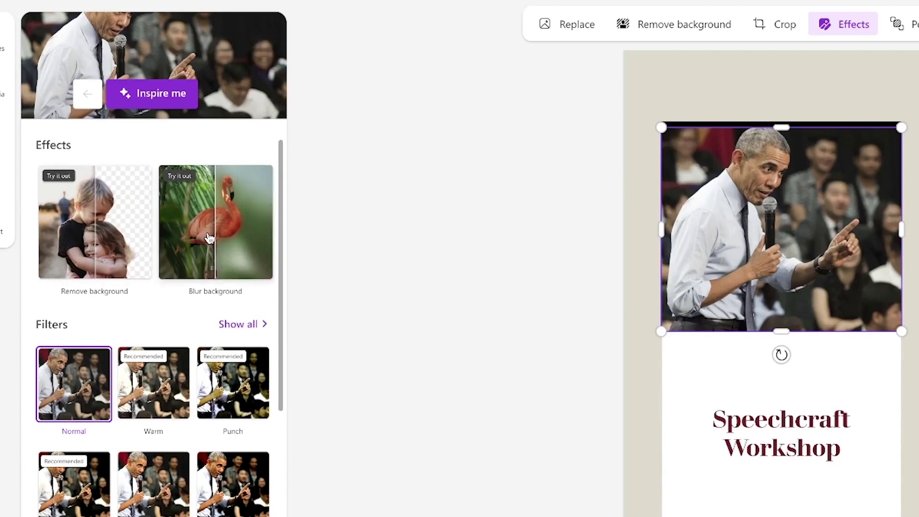
Apply the Light filter at intensity 65 to the speaker photo, after previewing Lofi
scroll(122, 398, "down", 3)
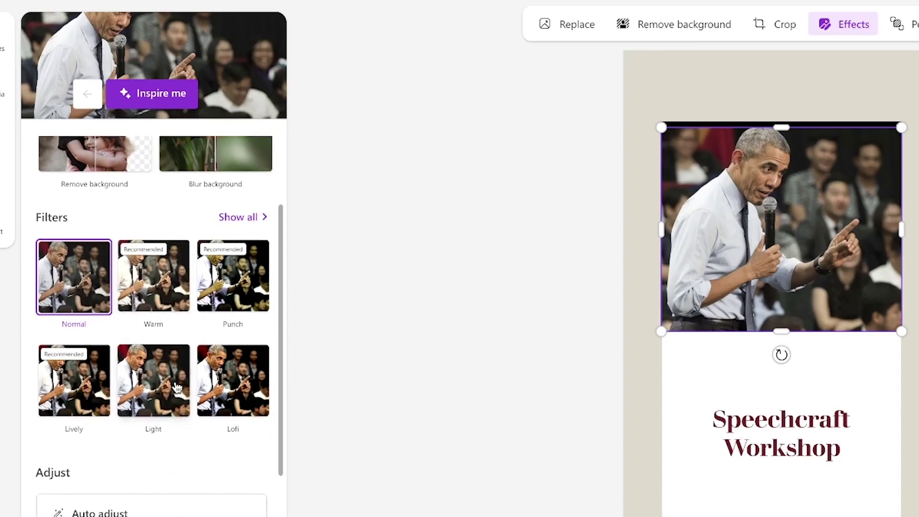
left_click(150, 384)
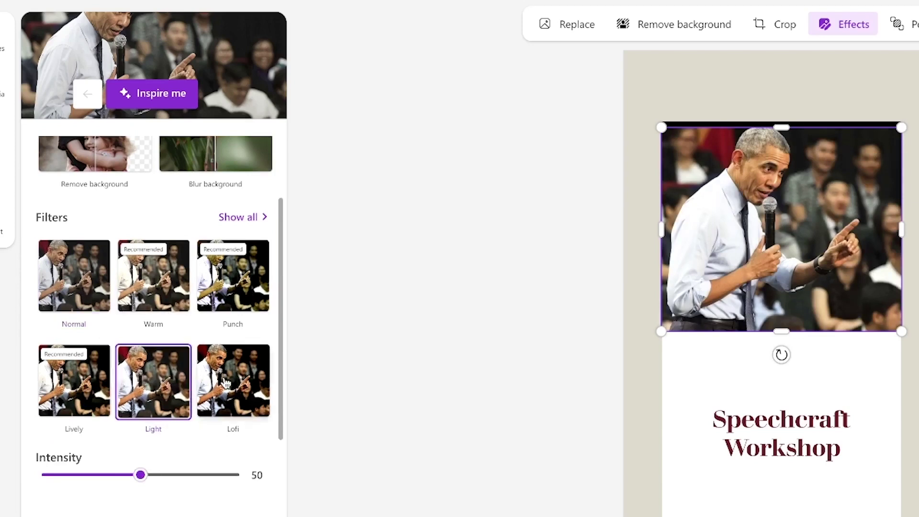
left_click(225, 383)
left_click(159, 383)
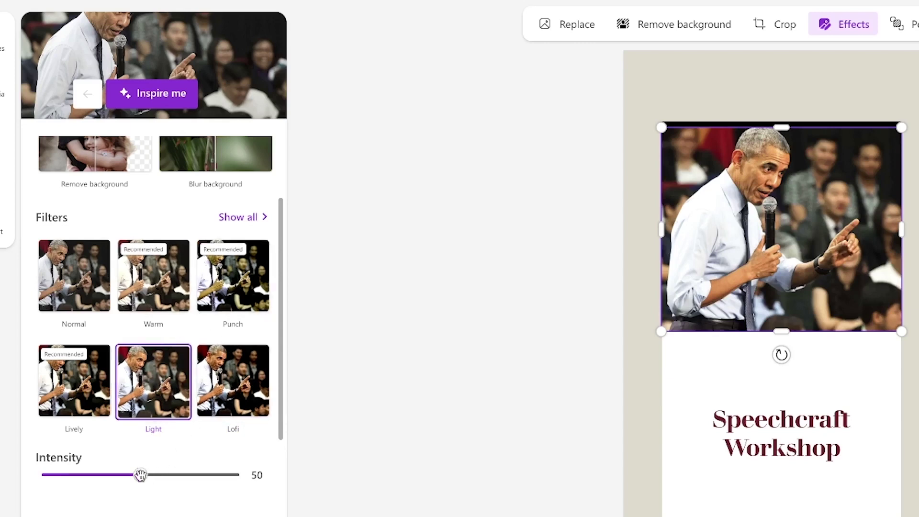
left_click_drag(140, 476, 169, 476)
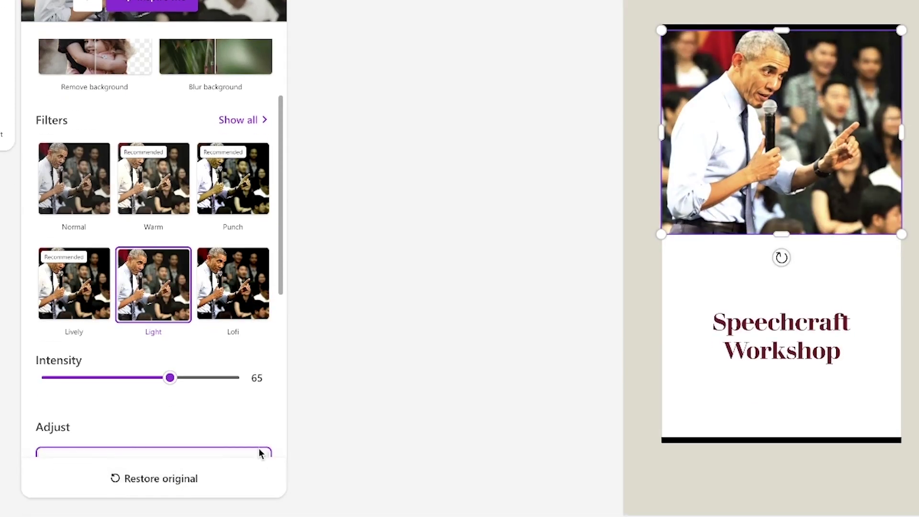
left_click(305, 443)
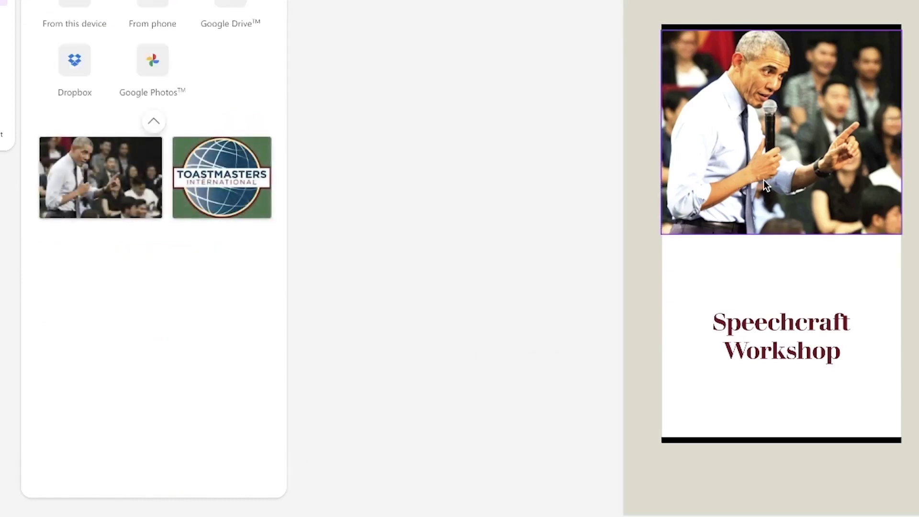
Test the speaker photo's opacity slider and leave it at 100%
left_click(768, 155)
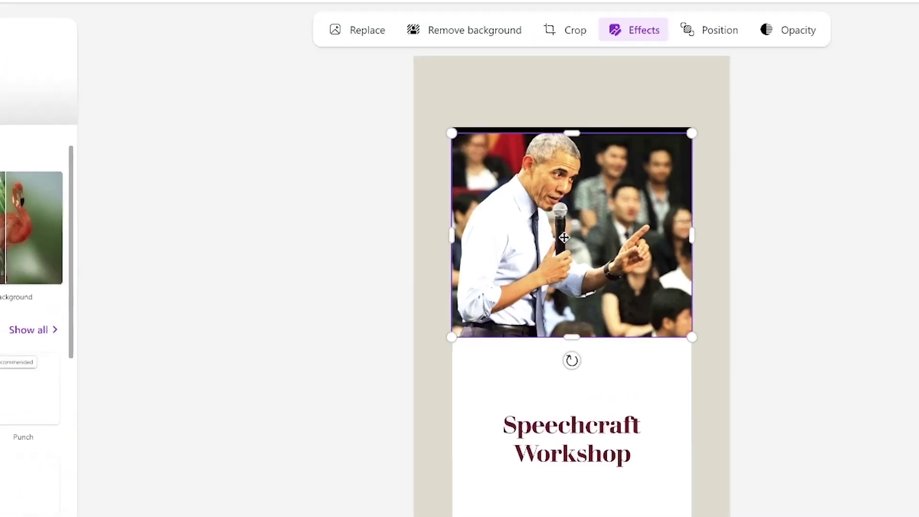
left_click(709, 37)
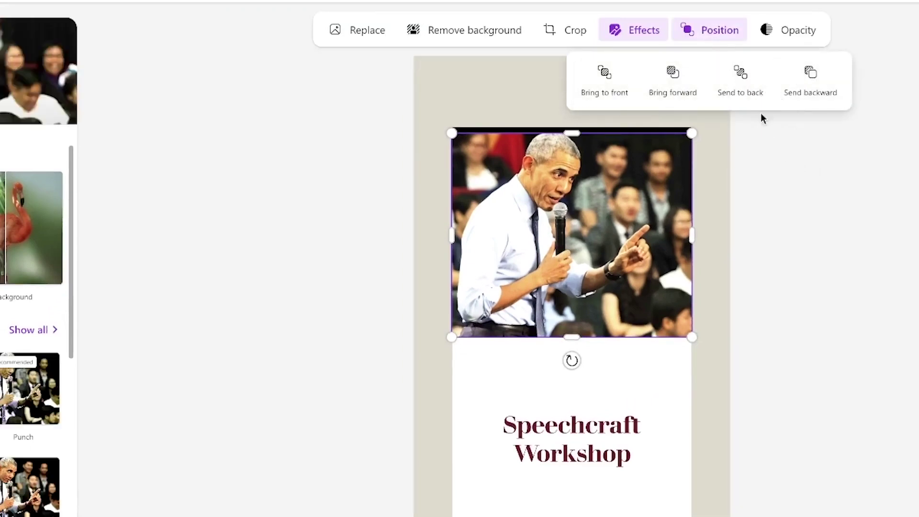
left_click(786, 32)
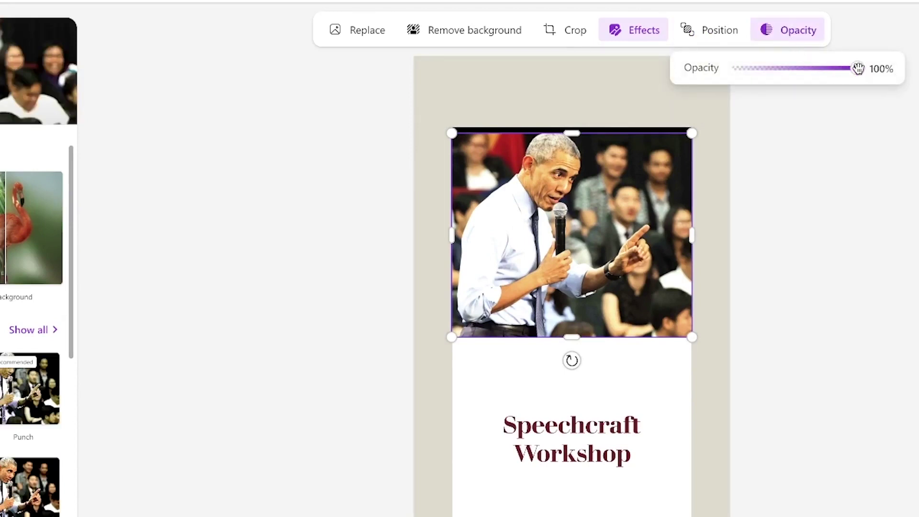
left_click_drag(858, 69, 916, 54)
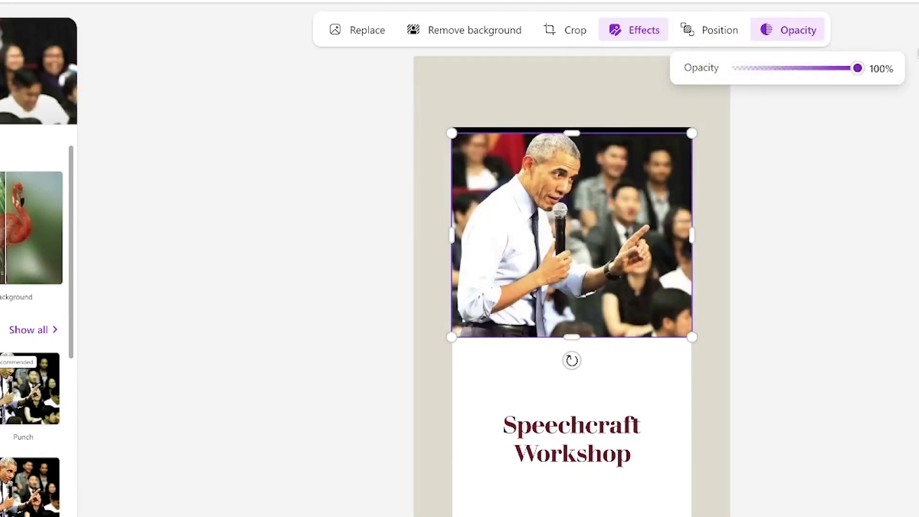
left_click(860, 225)
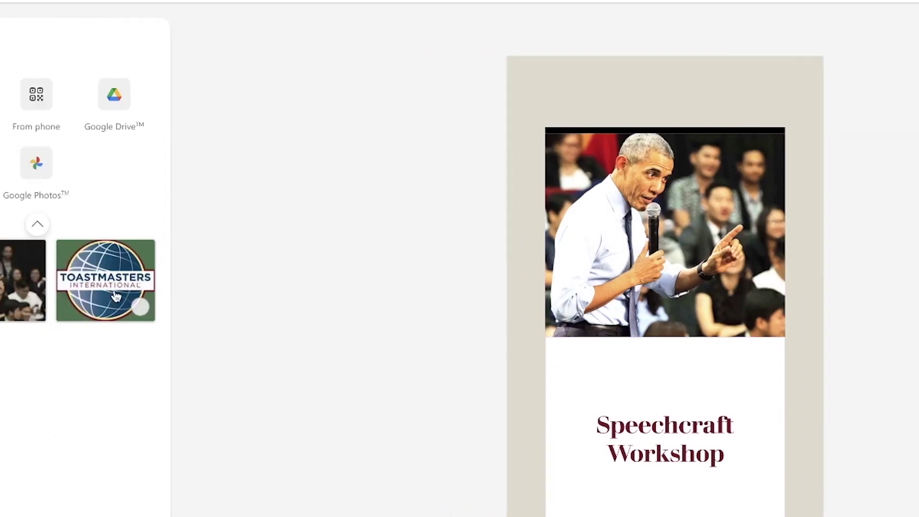
Place the Toastmasters logo at about half size in the poster's bottom-right corner
left_click_drag(117, 296, 621, 448)
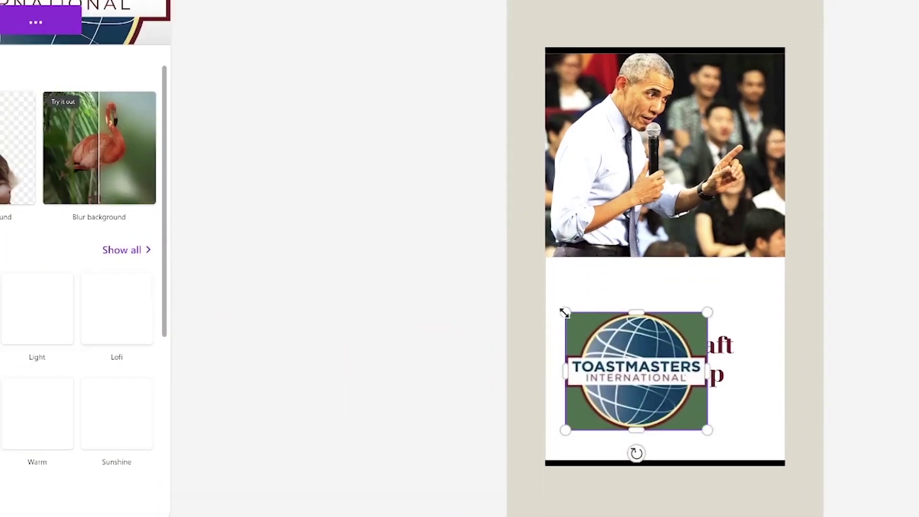
left_click_drag(564, 312, 637, 381)
left_click_drag(675, 405, 750, 433)
Move the Speechcraft Workshop title higher, just beneath the speaker photo
left_click(658, 361)
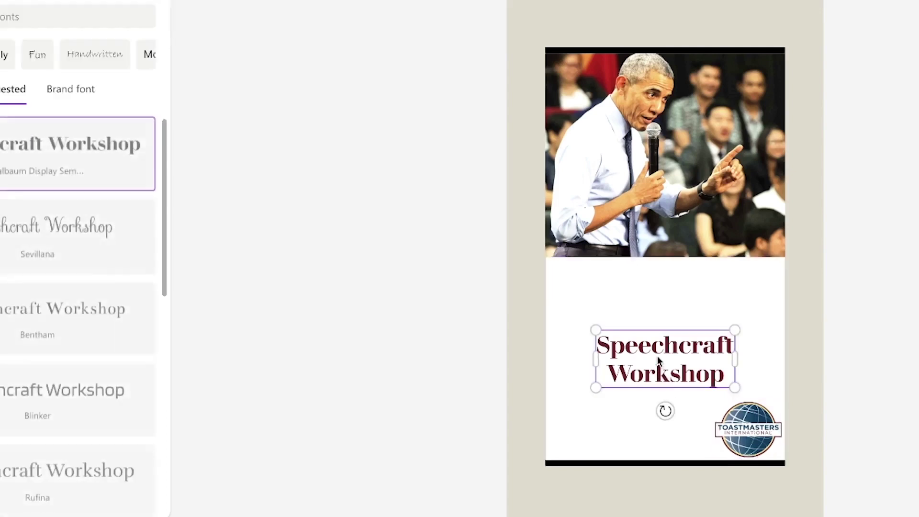
left_click_drag(659, 362, 654, 297)
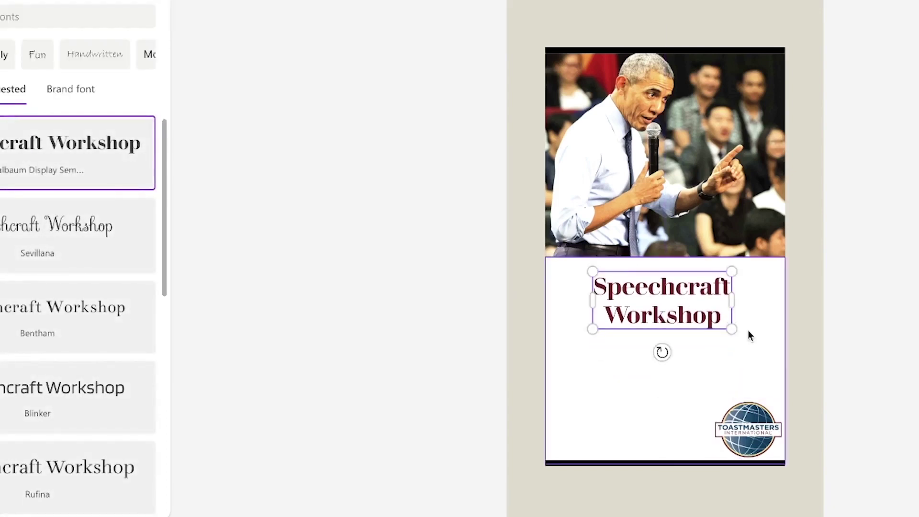
left_click(748, 330)
left_click(694, 323)
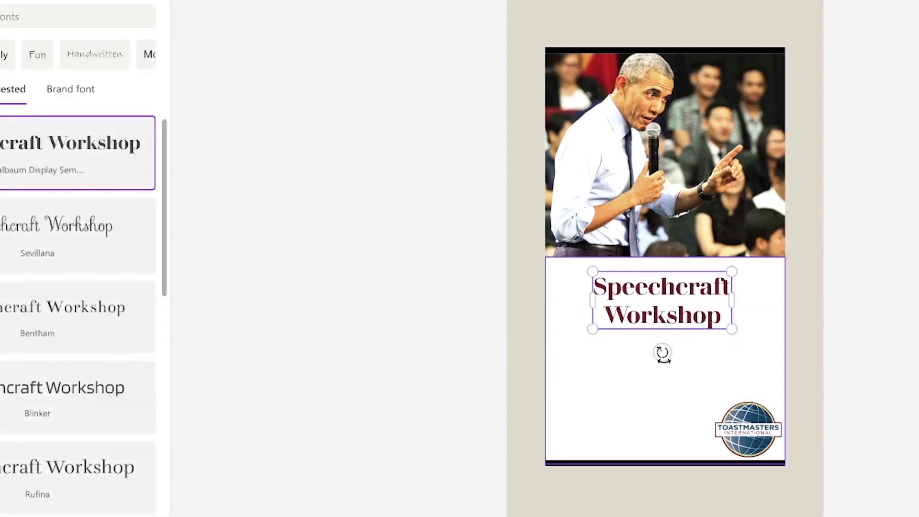
left_click(692, 362)
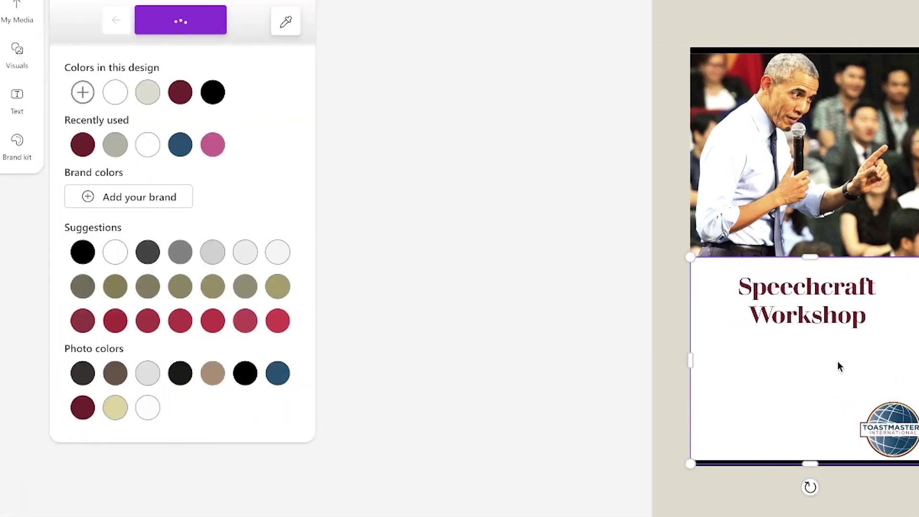
left_click(17, 98)
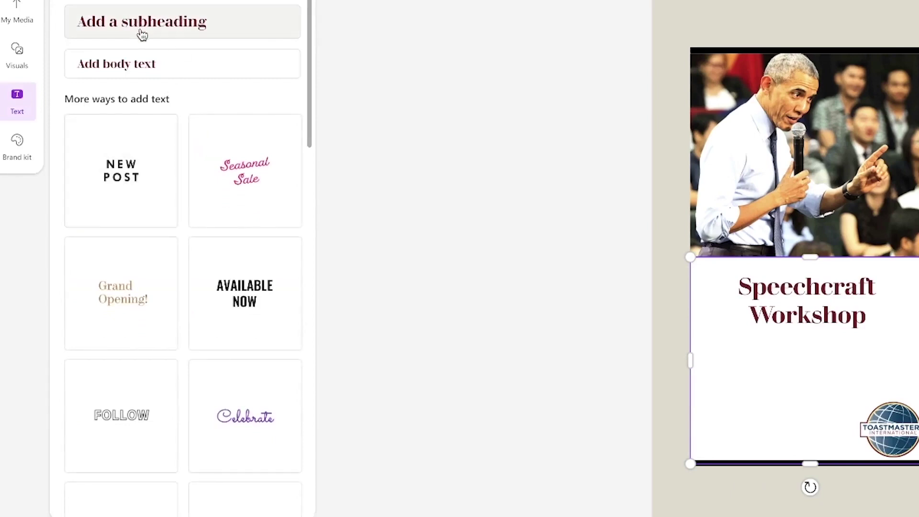
Add the AVAILABLE NOW text style below the title and retype it as BY KVTMC
scroll(187, 292, "down", 1)
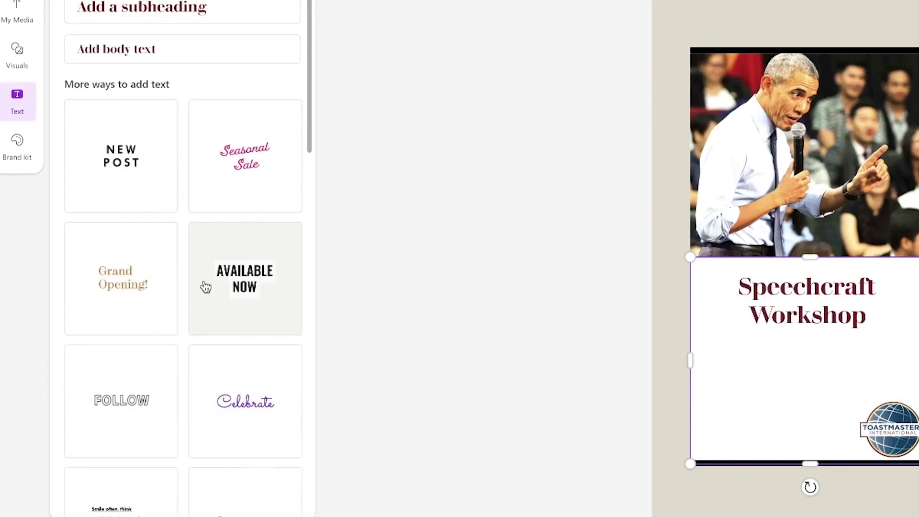
left_click(229, 285)
left_click_drag(779, 260, 810, 372)
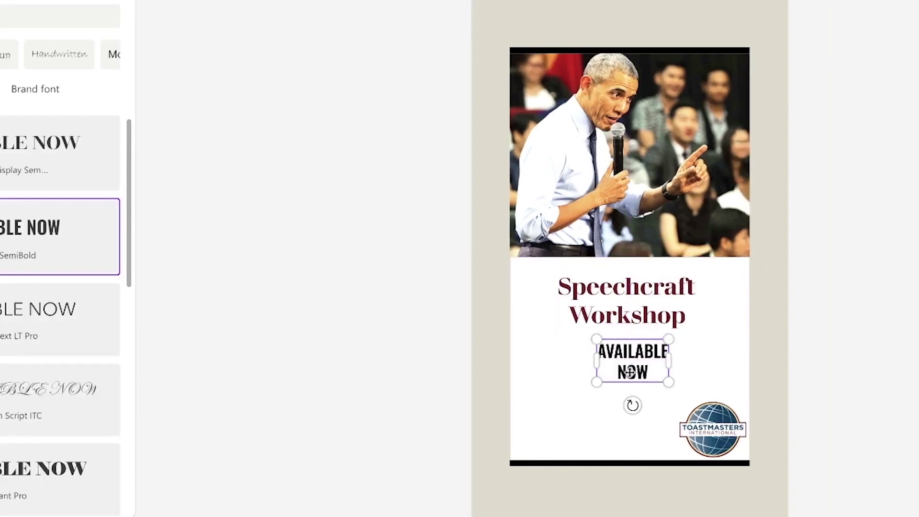
double_click(630, 372)
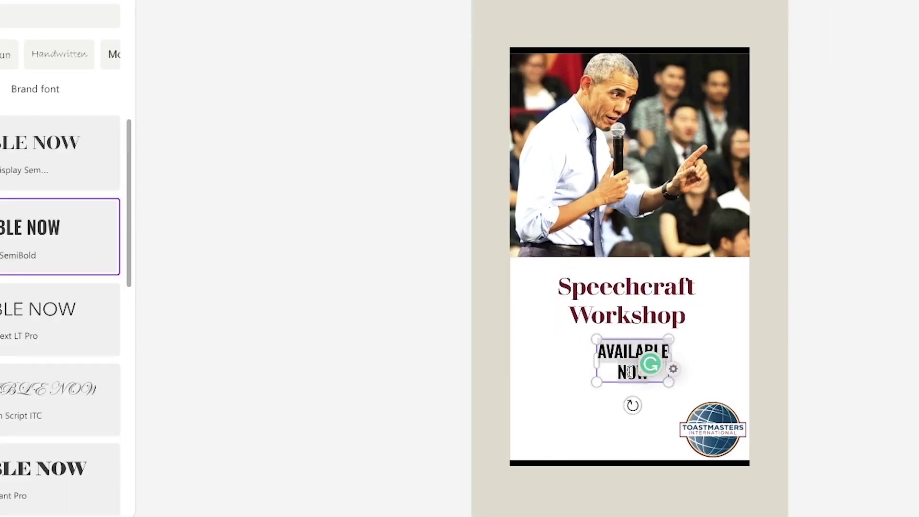
type("BY I")
type("VTMC")
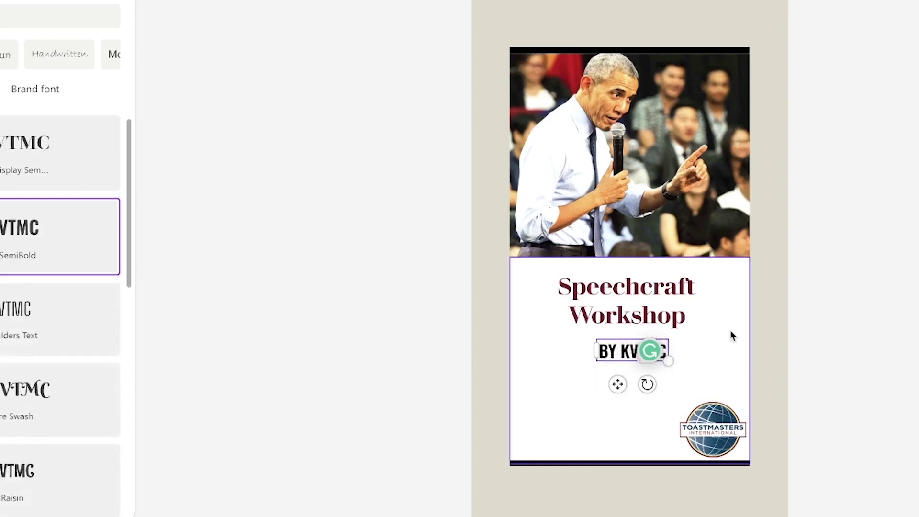
left_click(730, 335)
Centre the BY KVTMC line beneath the Speechcraft Workshop title
left_click(640, 350)
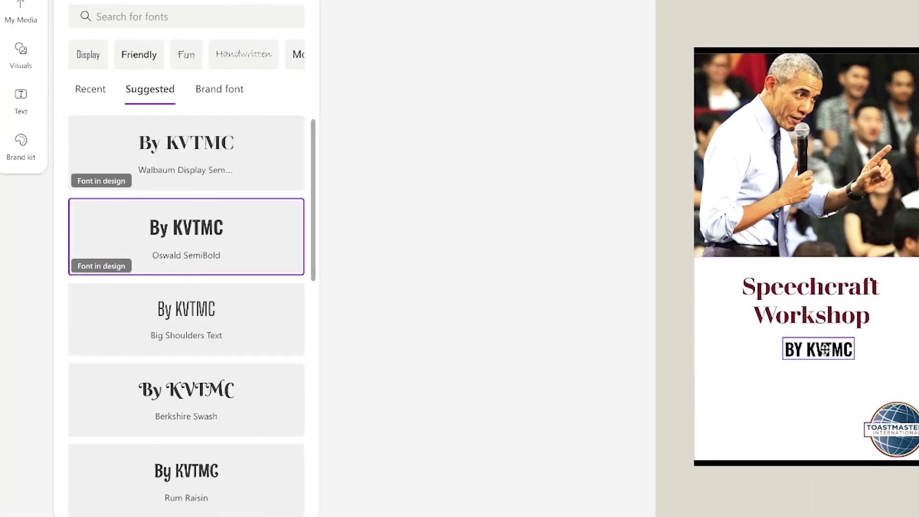
left_click_drag(824, 349, 820, 352)
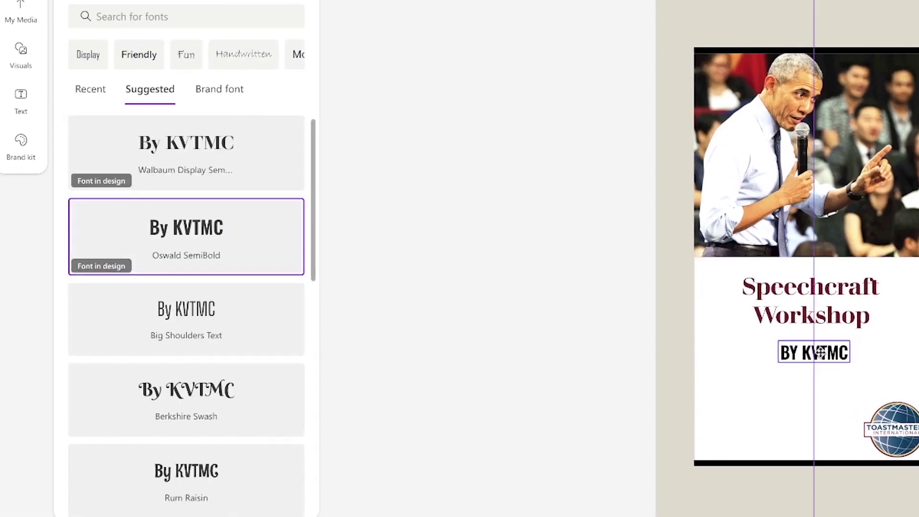
left_click_drag(820, 353, 823, 361)
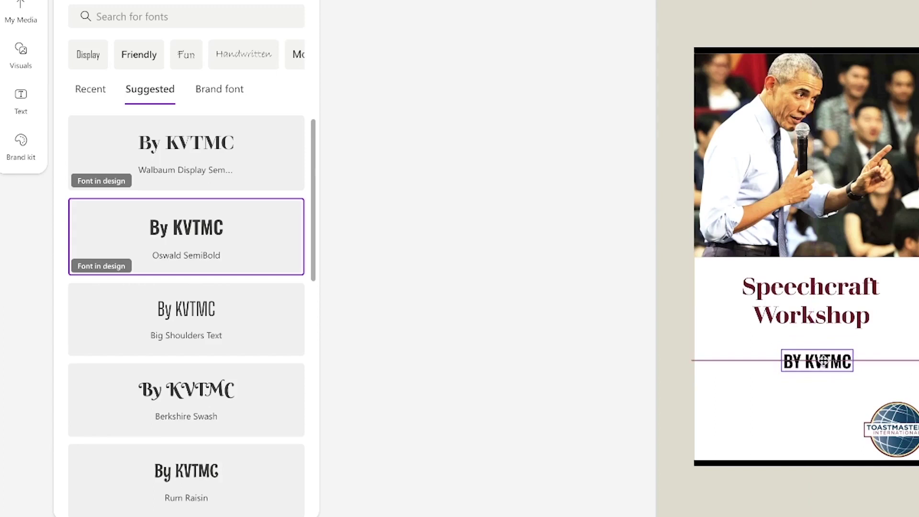
left_click_drag(823, 361, 820, 352)
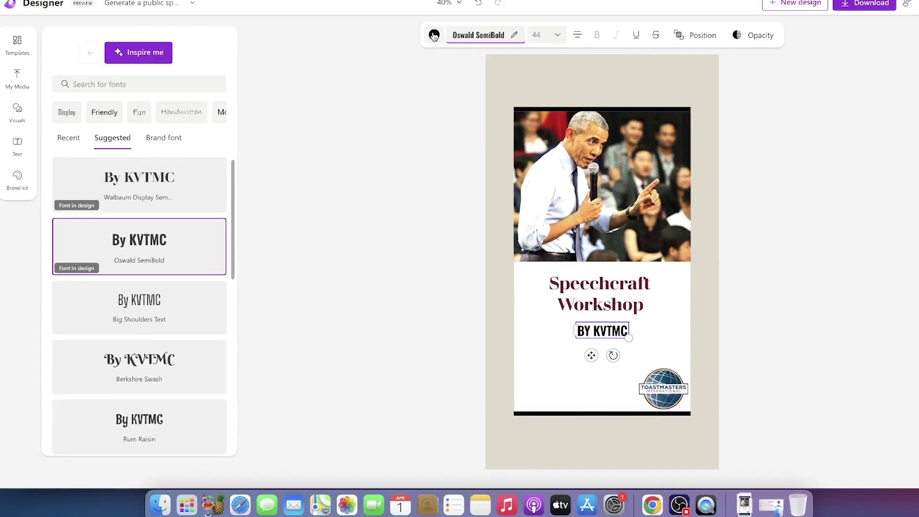
Colour the BY KVTMC text dark blue
left_click(434, 35)
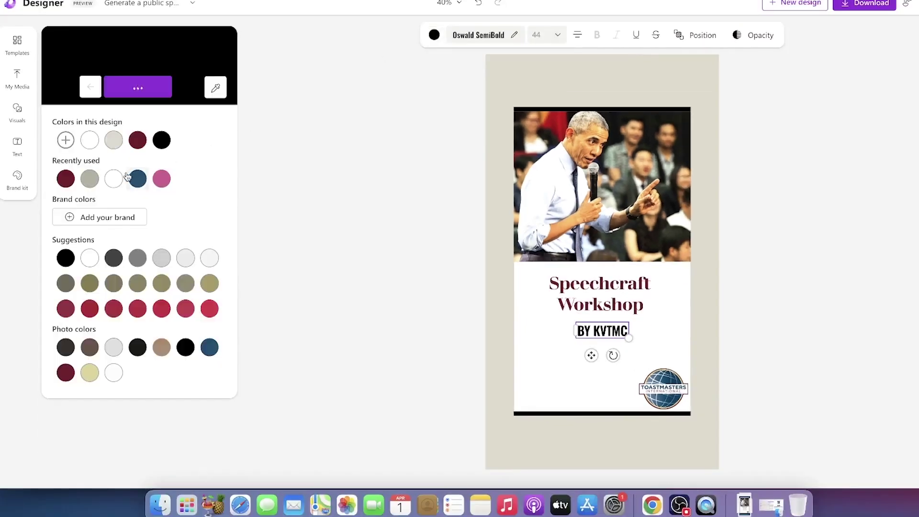
left_click(137, 181)
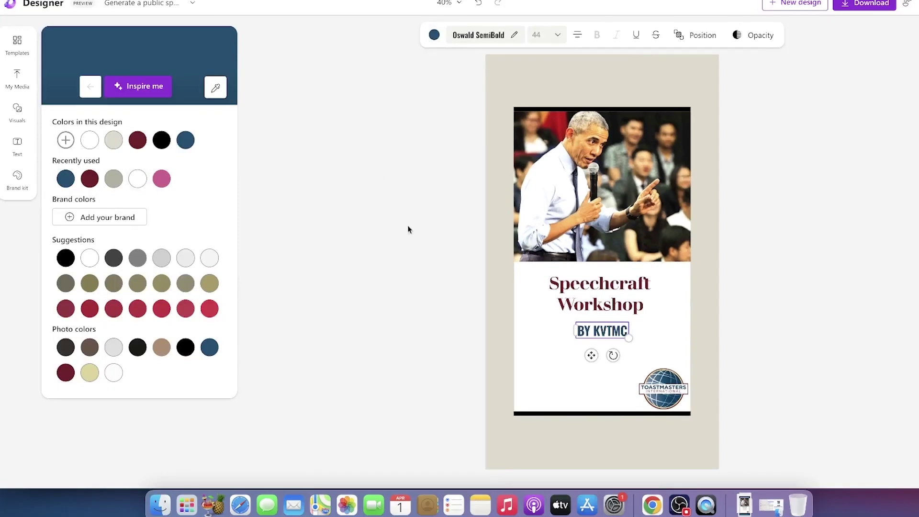
left_click(410, 239)
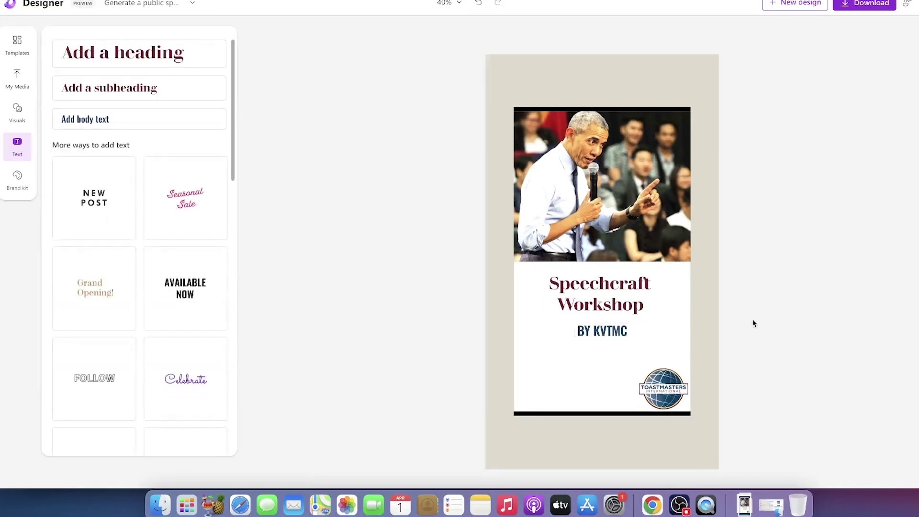
left_click(611, 336)
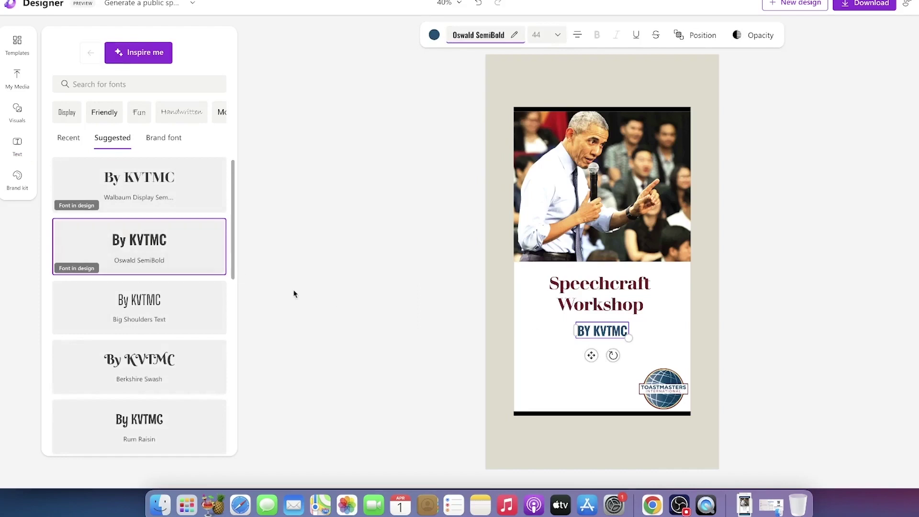
left_click(463, 343)
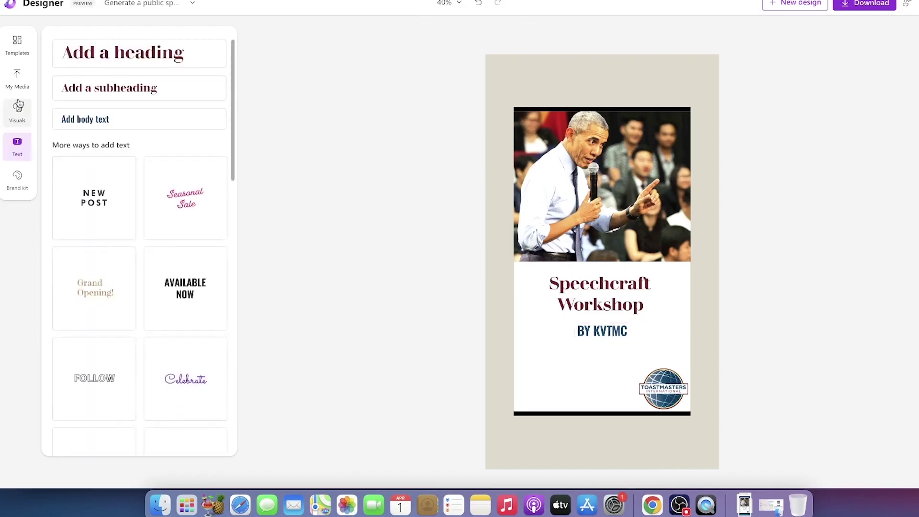
left_click(18, 82)
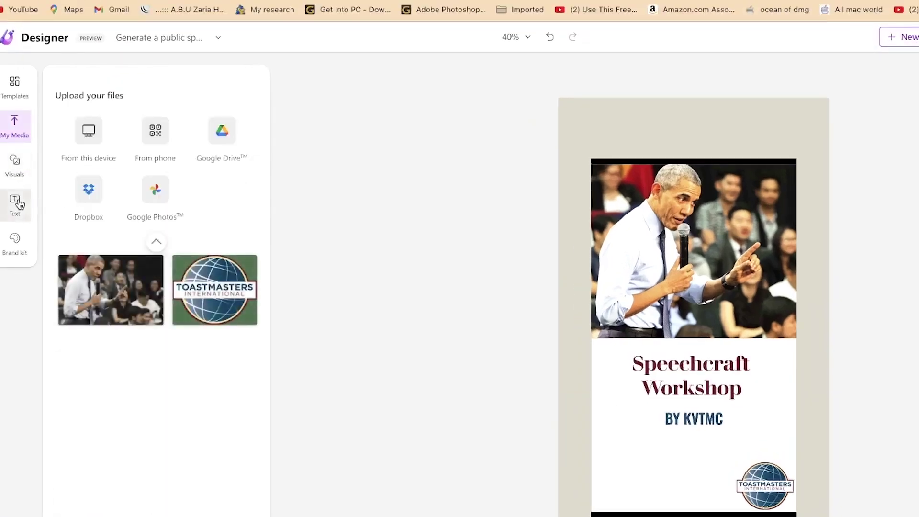
Add a new subheading below BY KVTMC and replace its text with 'Date:'
left_click(16, 205)
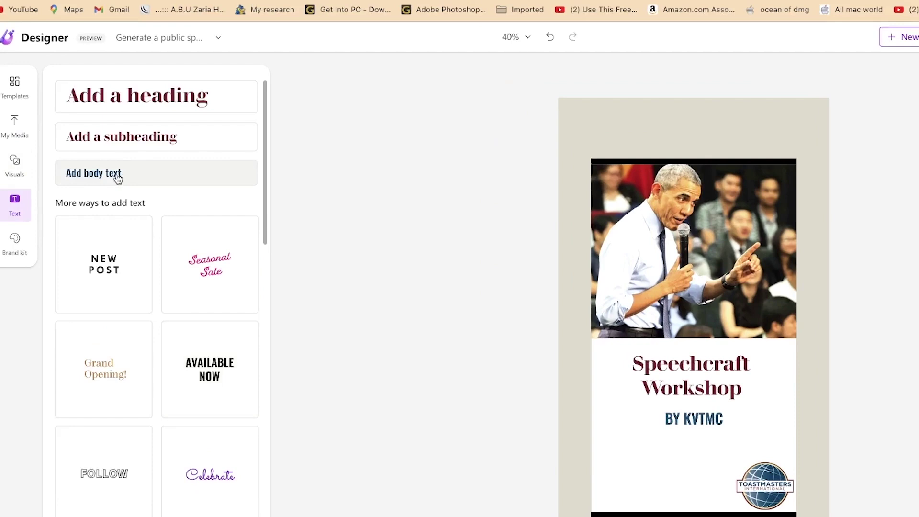
left_click(124, 141)
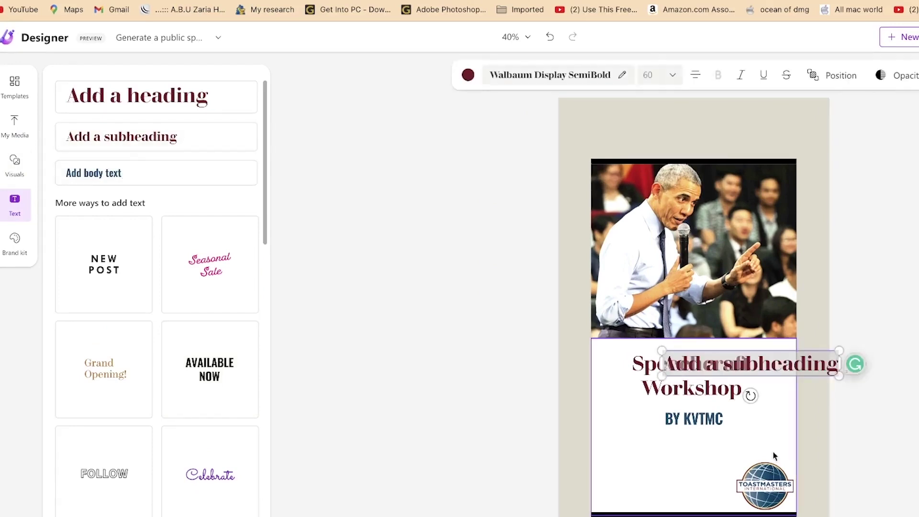
left_click(731, 460)
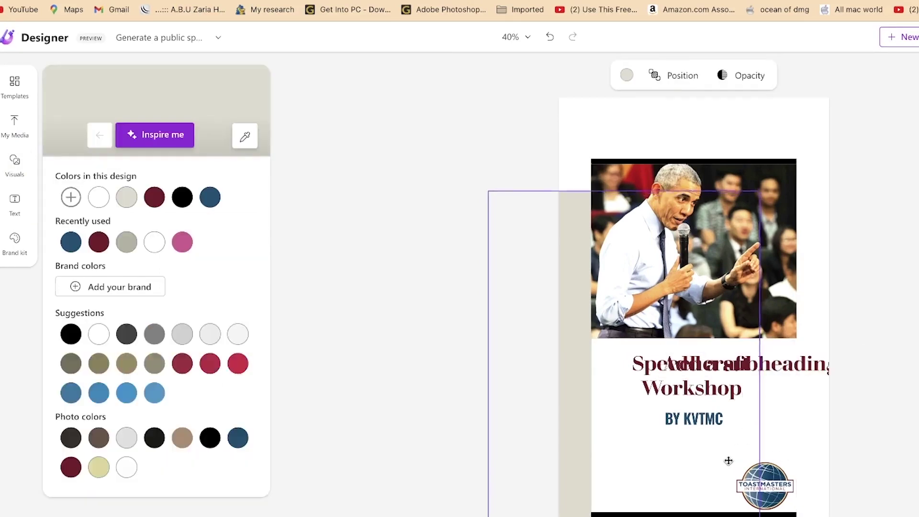
key("ctrl+z")
left_click(810, 373)
left_click_drag(810, 373, 751, 445)
triple_click(680, 435)
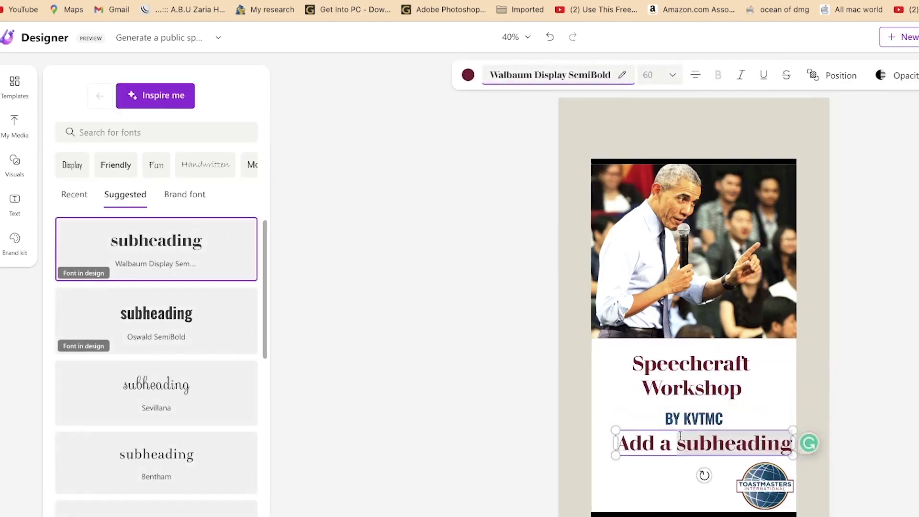
type("Date:")
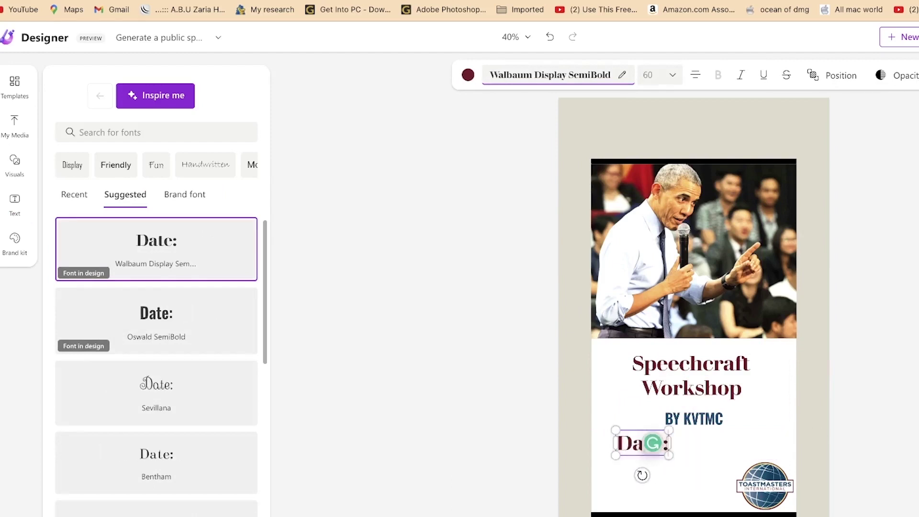
Make the Date: text smaller and place a duplicate of it just beneath the original
key("ctrl+a")
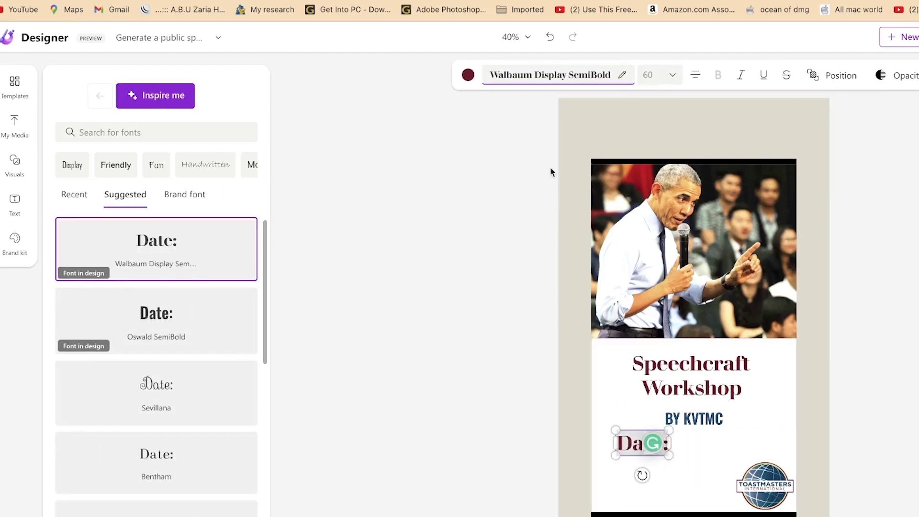
left_click(671, 76)
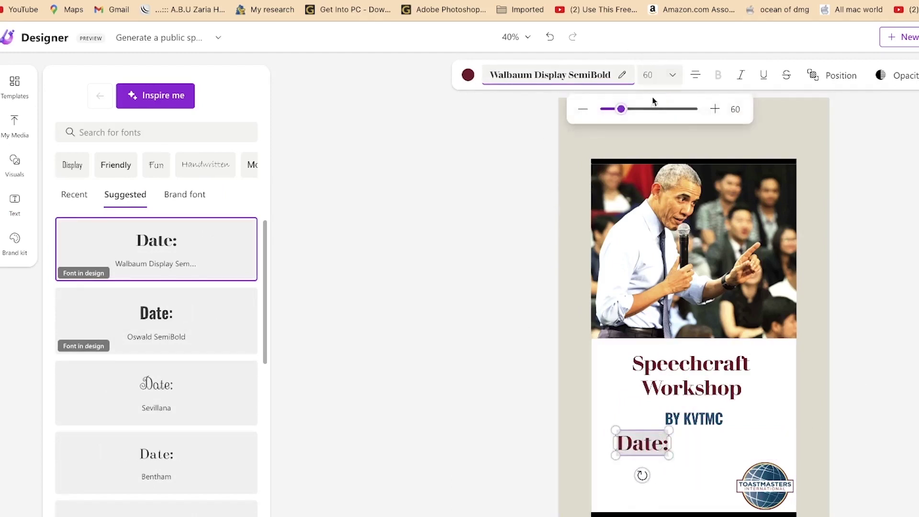
left_click_drag(630, 106, 611, 109)
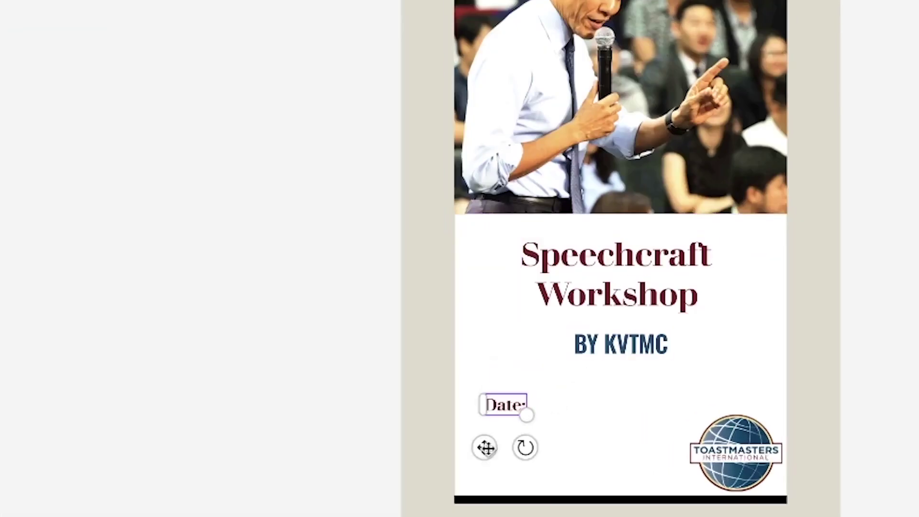
key("ctrl+d")
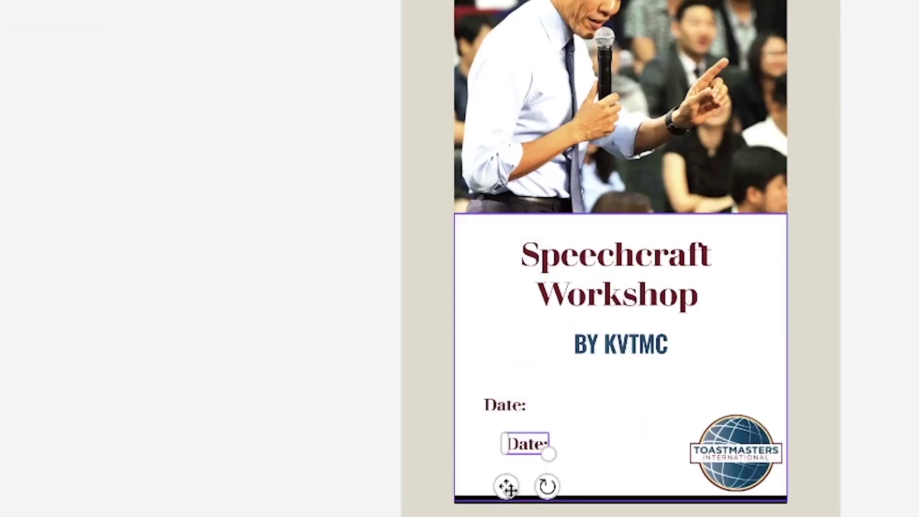
left_click_drag(508, 487, 491, 470)
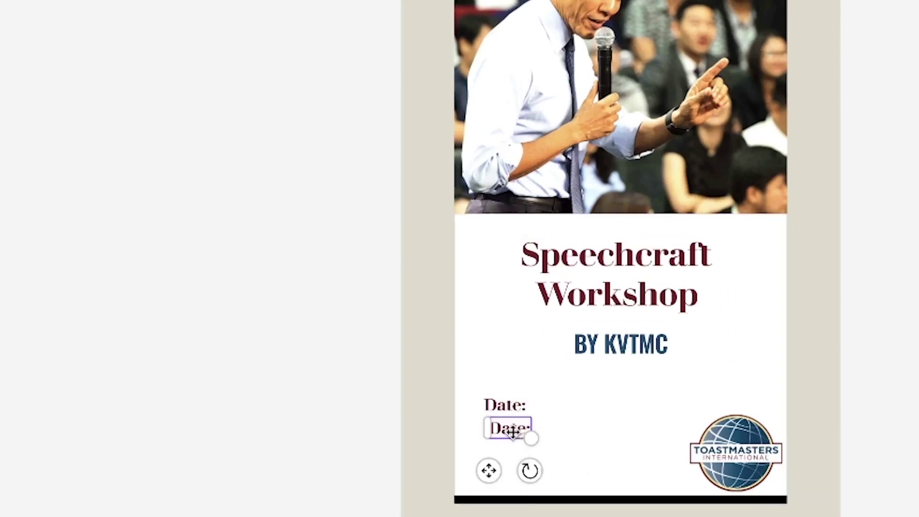
Change the copied label to 'Time' and line it up beneath the Date line
double_click(512, 431)
type("Time")
key("ctrl+a")
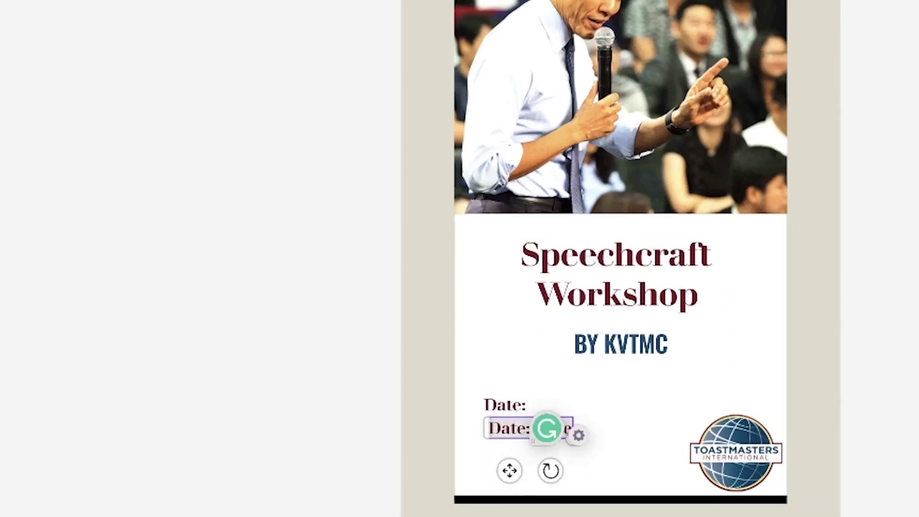
type("Time")
left_click_drag(488, 470, 484, 472)
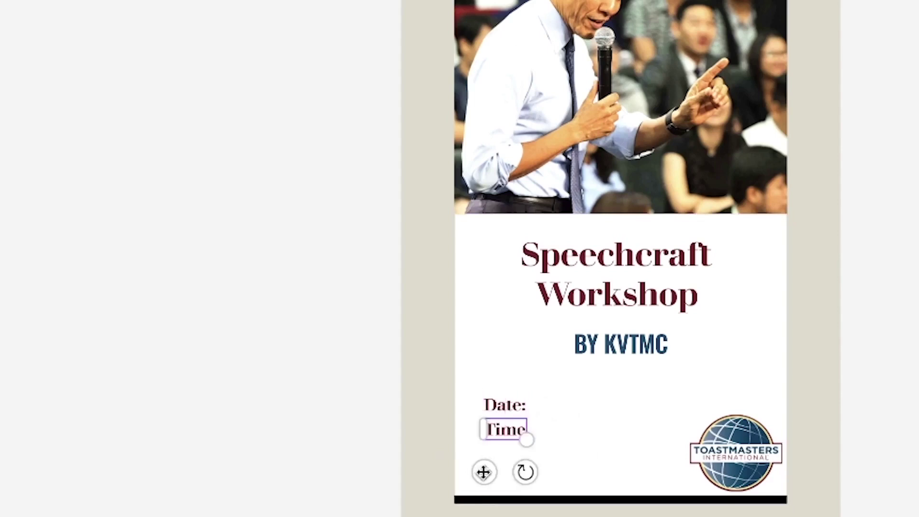
Make the first line read 'Date: 25th March 2023'
left_click(516, 409)
left_click(517, 408)
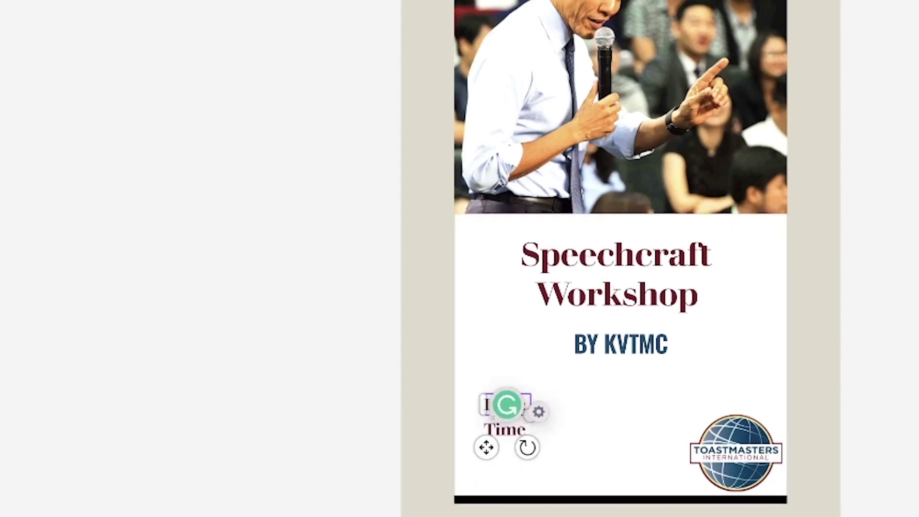
type("Date: 25th March 2023")
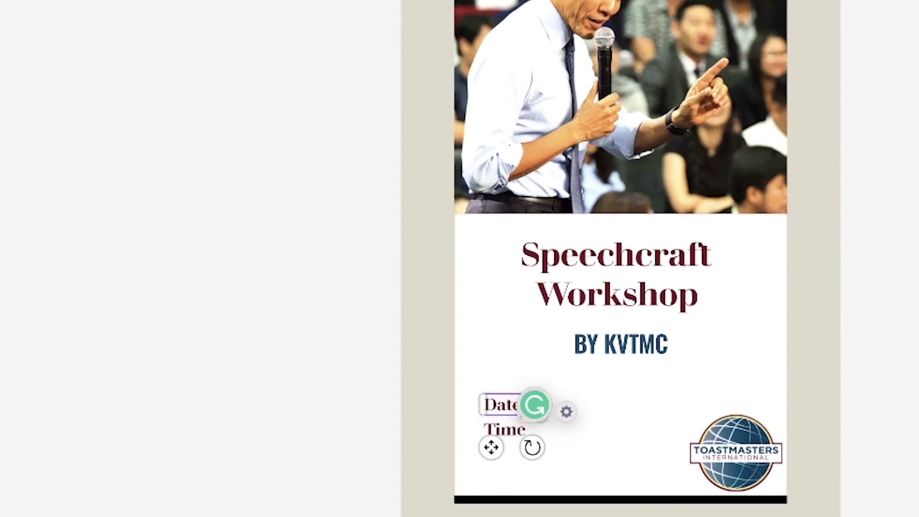
left_click(889, 415)
Make the second line read 'Time: 2:00PM Prompt' and deselect it
left_click(509, 429)
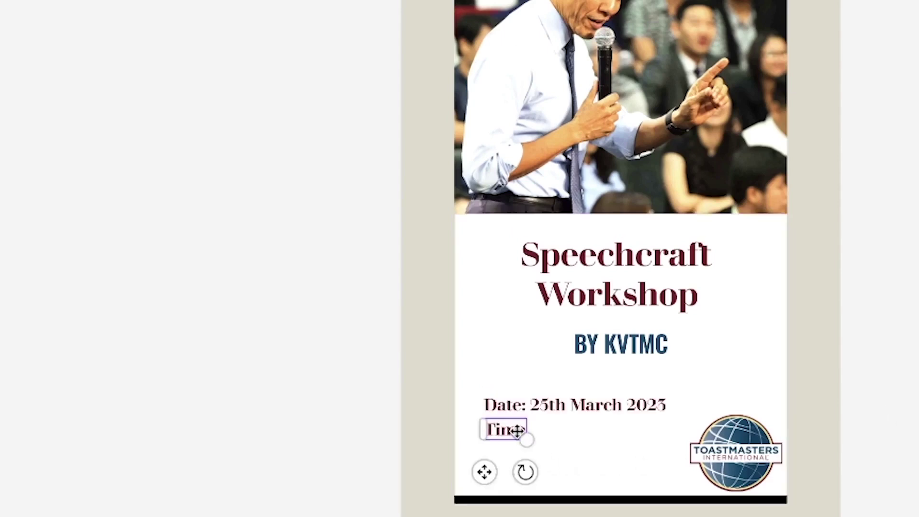
double_click(510, 429)
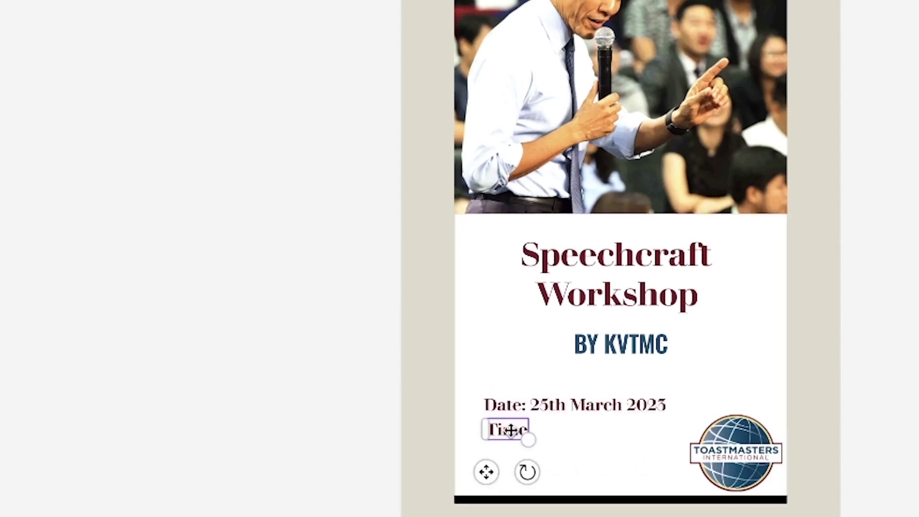
type("Time: 2:00PM ")
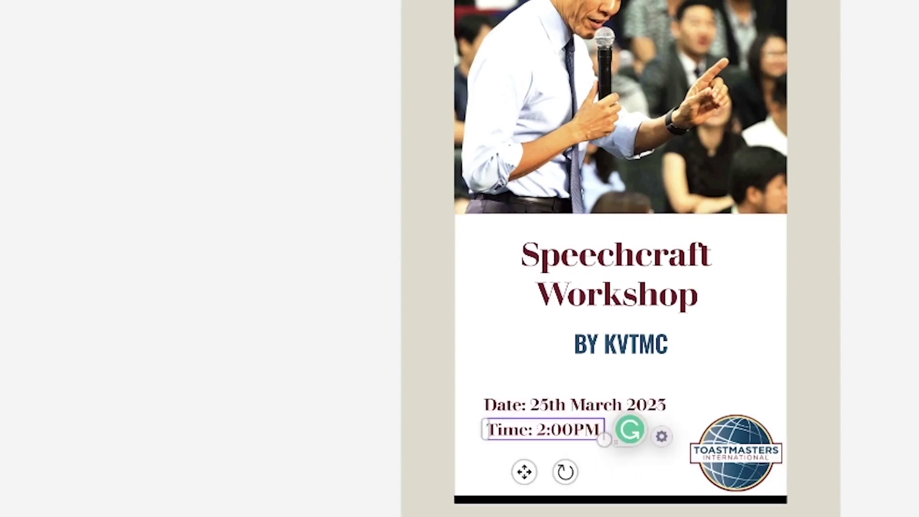
type("Prompt")
left_click(912, 421)
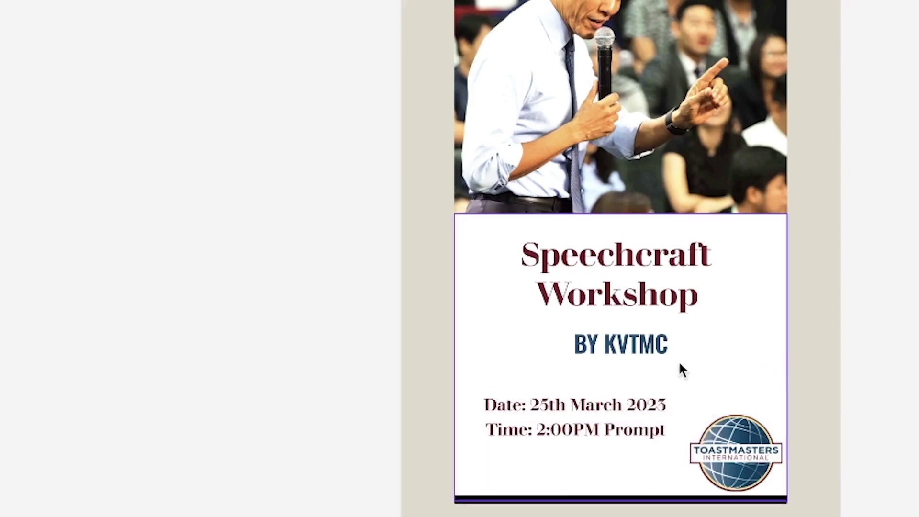
left_click(553, 430)
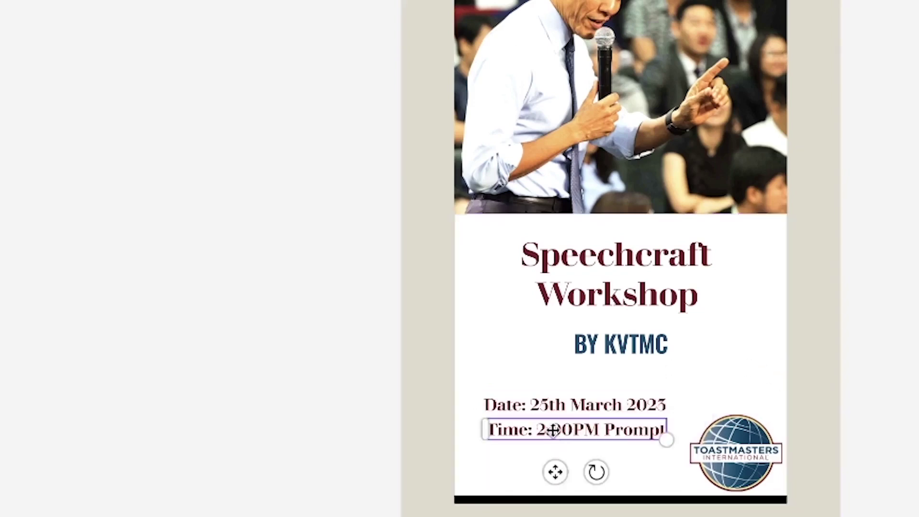
left_click(885, 362)
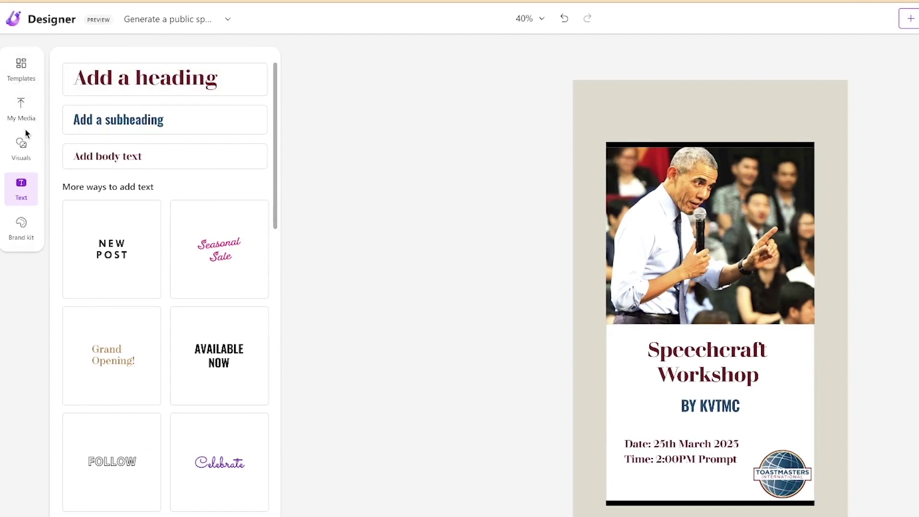
Place a light blue rectangle across the top of the poster, stretched down to the photo
left_click(22, 148)
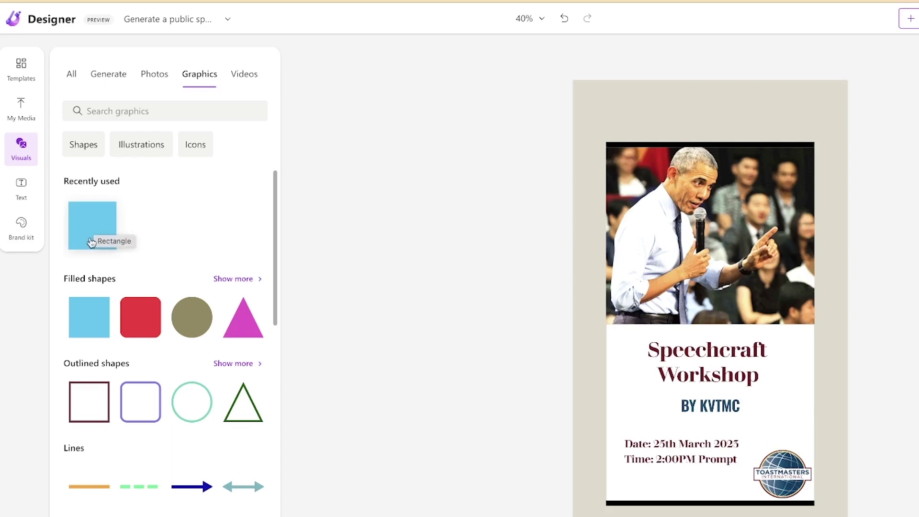
left_click_drag(93, 228, 603, 111)
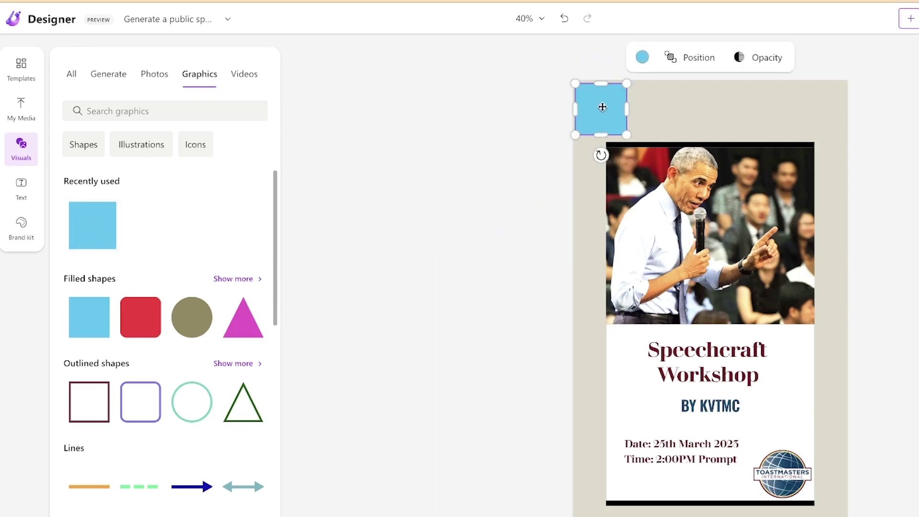
double_click(602, 110)
left_click_drag(605, 90, 871, 74)
left_click_drag(723, 120, 725, 132)
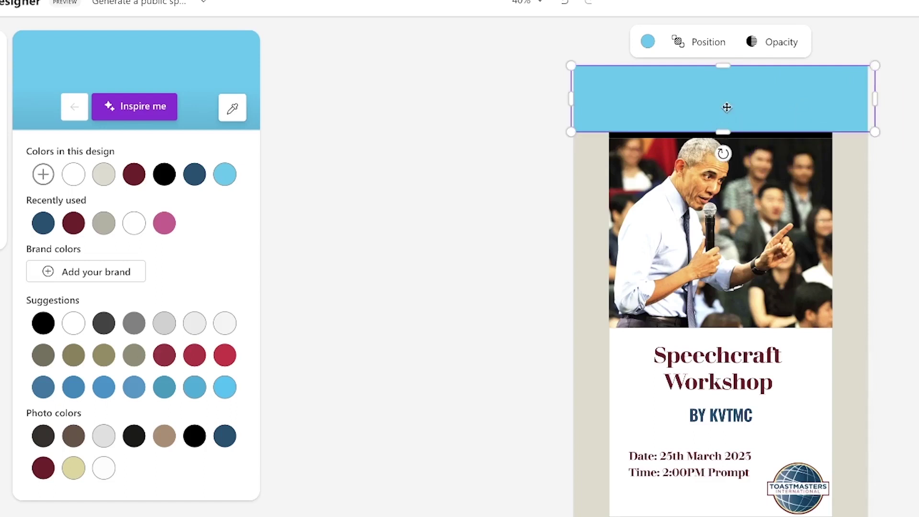
Duplicate the top banner and move the copy to the poster's bottom edge
key("ctrl+d")
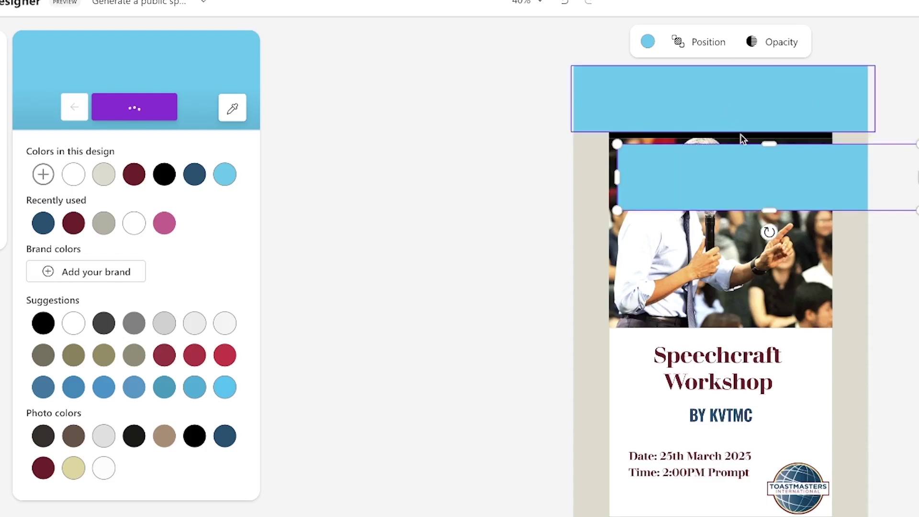
left_click_drag(742, 176, 695, 459)
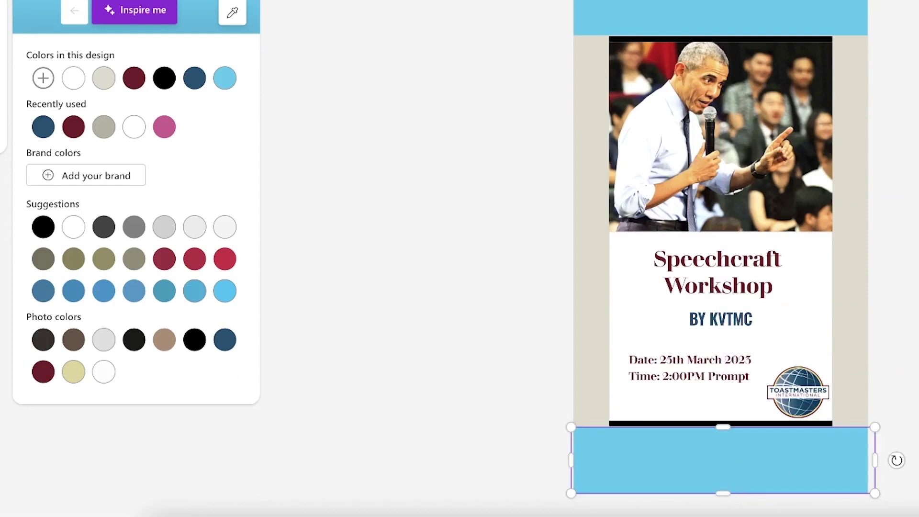
key("Escape")
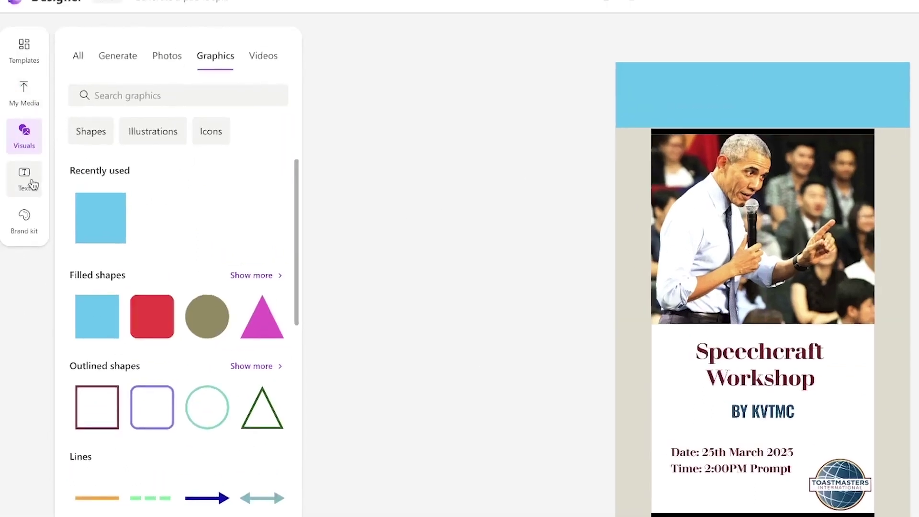
Add the AVAILABLE NOW text style to the top banner and retype it as 'Featuring' plus the speaker's name
left_click(29, 187)
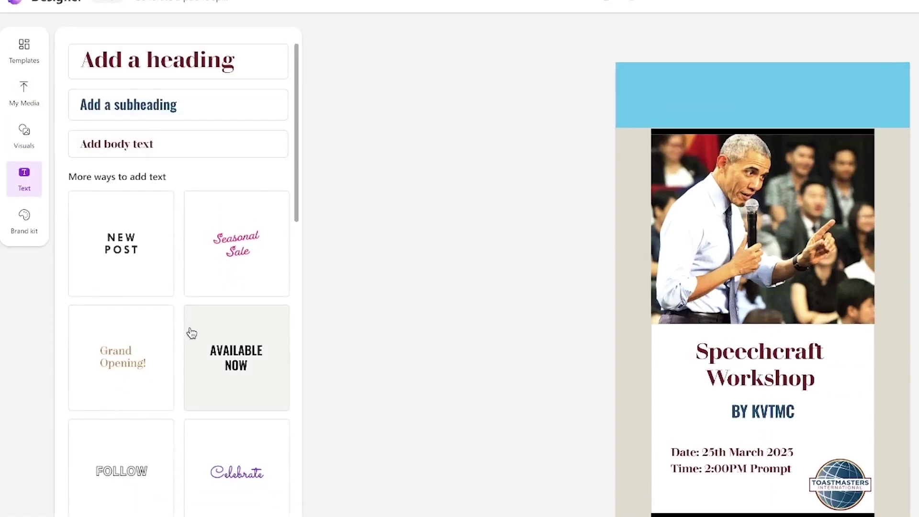
left_click(225, 357)
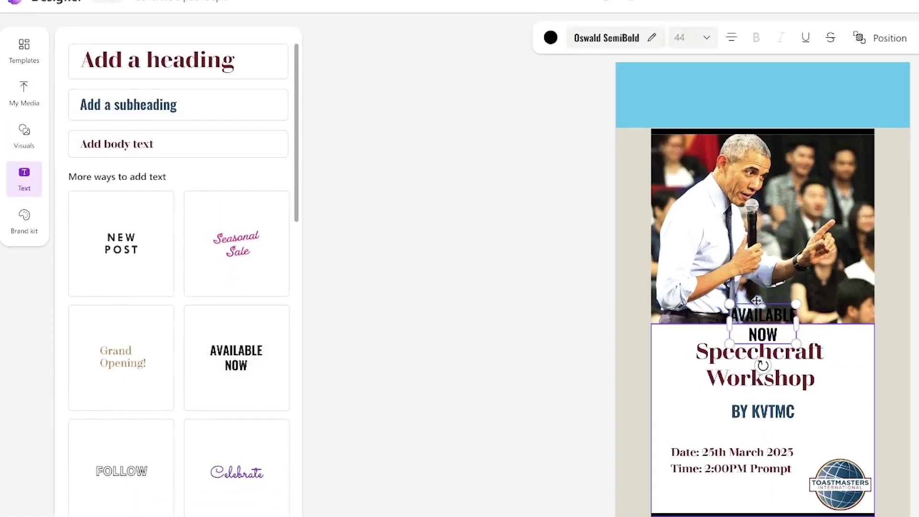
left_click(754, 176)
left_click_drag(759, 330, 760, 87)
left_click(760, 87)
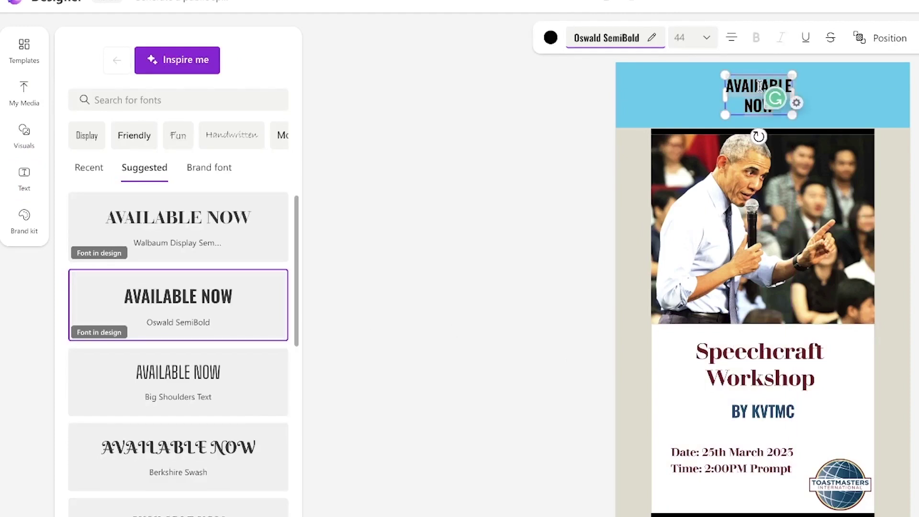
key("ctrl+a")
type("B")
key("BackSpace")
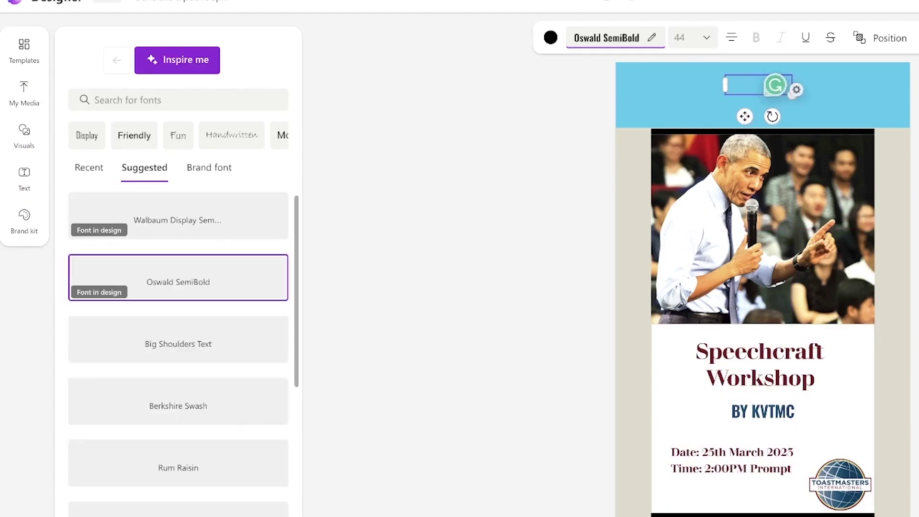
type("Featuring Ba")
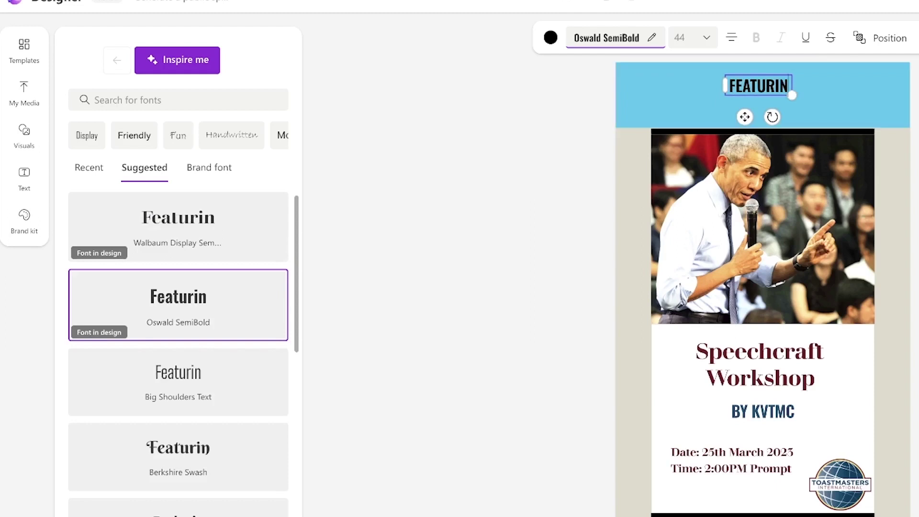
type("rrack Oba")
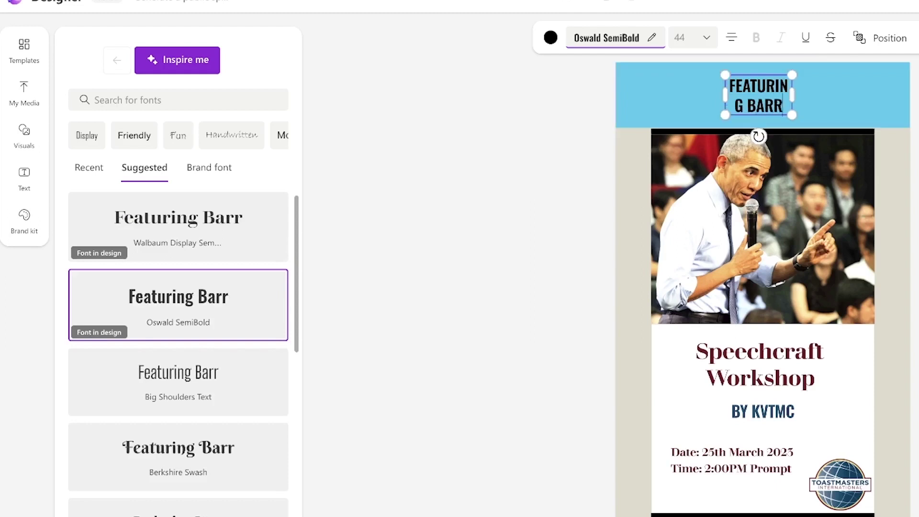
type("ma")
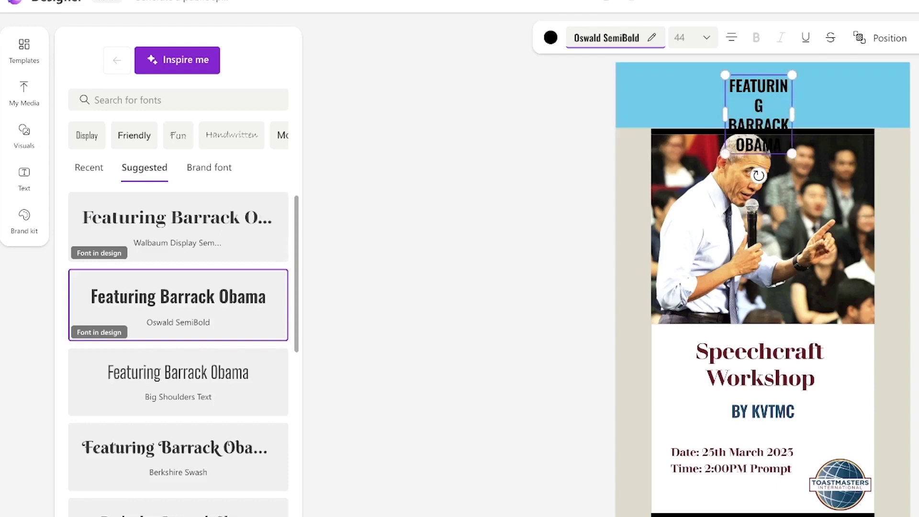
Widen the heading, break it after FEATURING onto two lines, and move it to the band's top
key("ctrl+a")
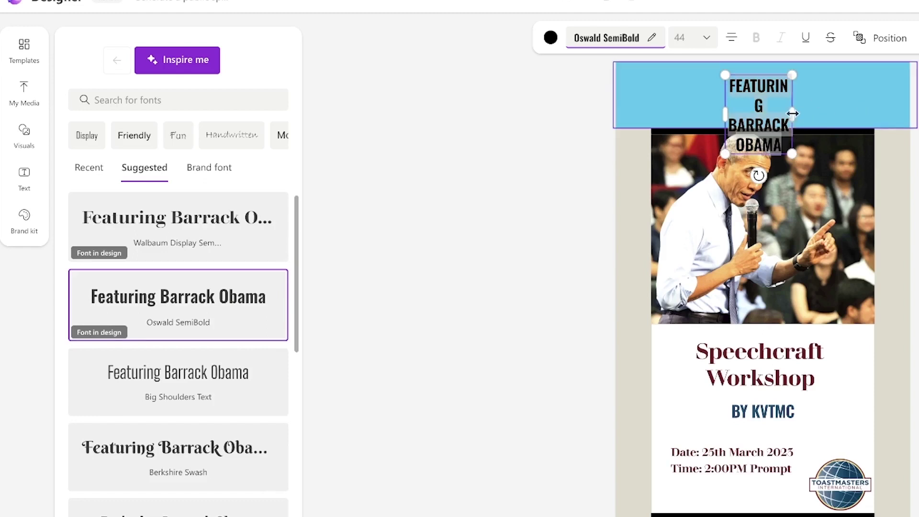
left_click_drag(793, 114, 892, 102)
left_click_drag(700, 103, 728, 106)
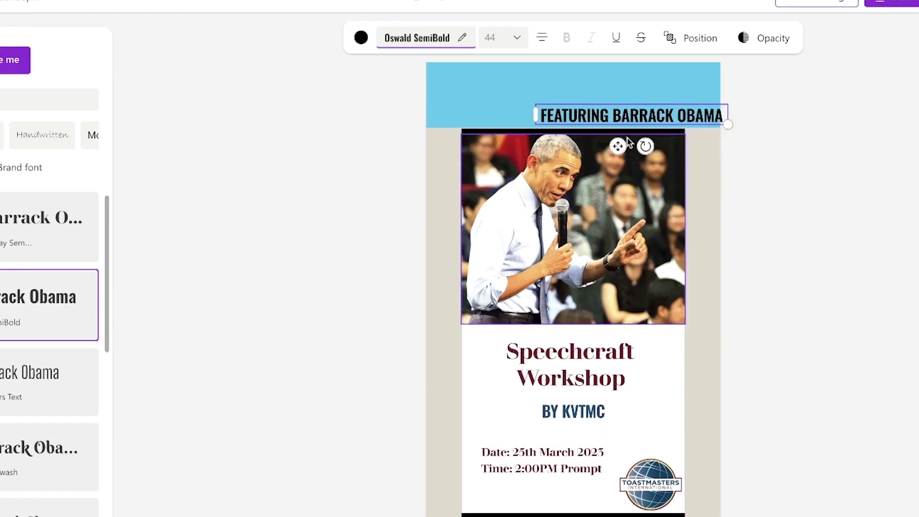
key("Return")
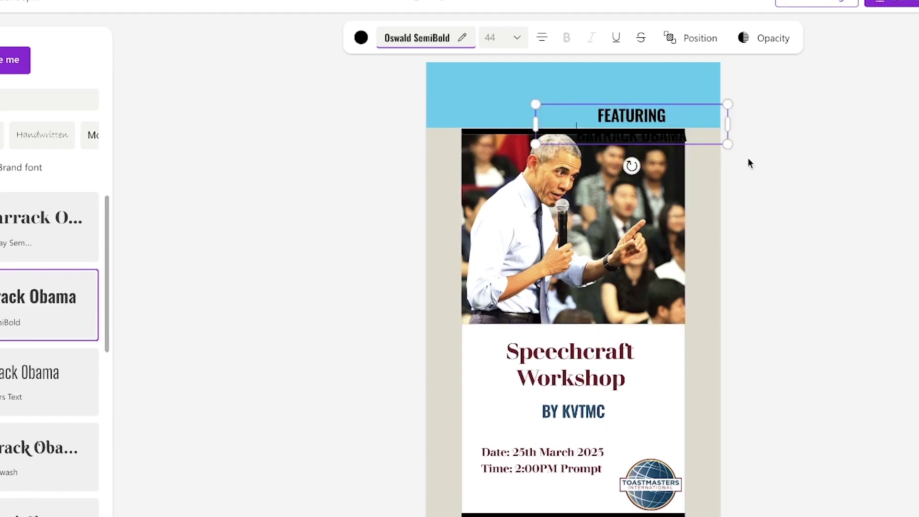
left_click(779, 157)
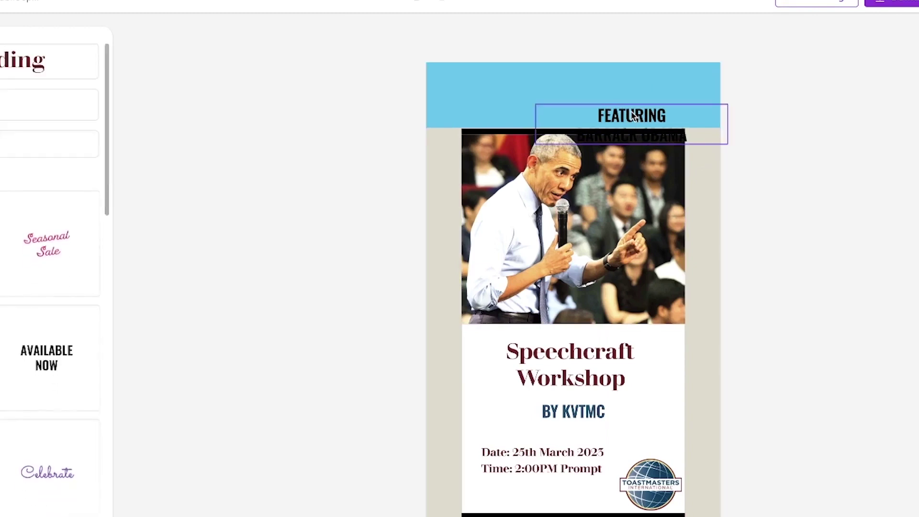
left_click_drag(633, 116, 582, 85)
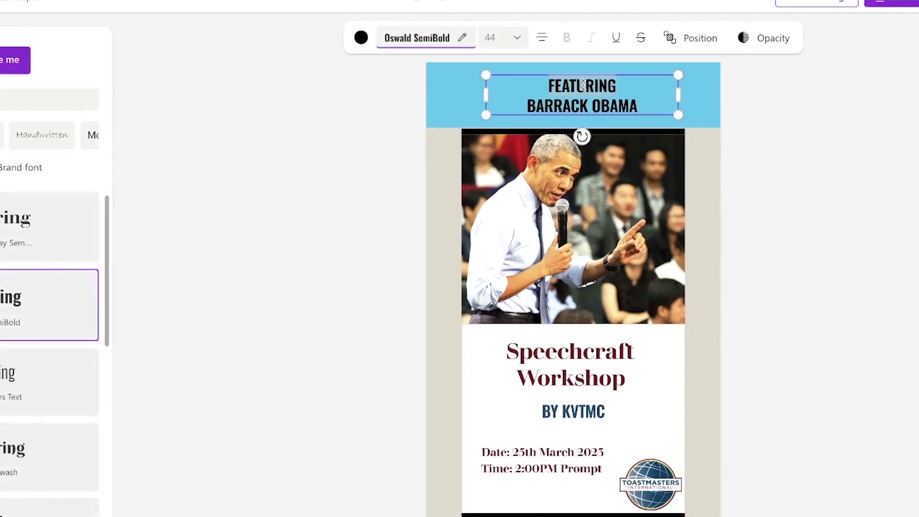
Raise the heading font size from 44 to 58 and centre it within the top banner
left_click(516, 37)
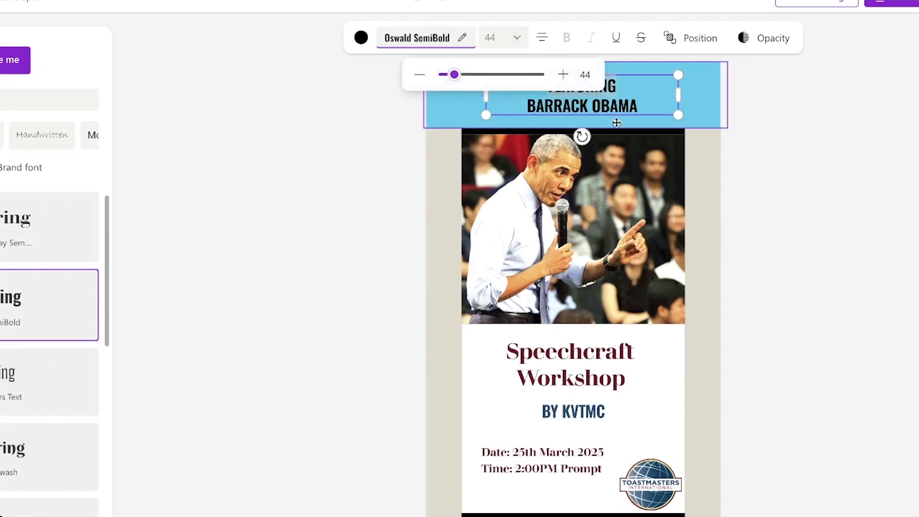
left_click(629, 105)
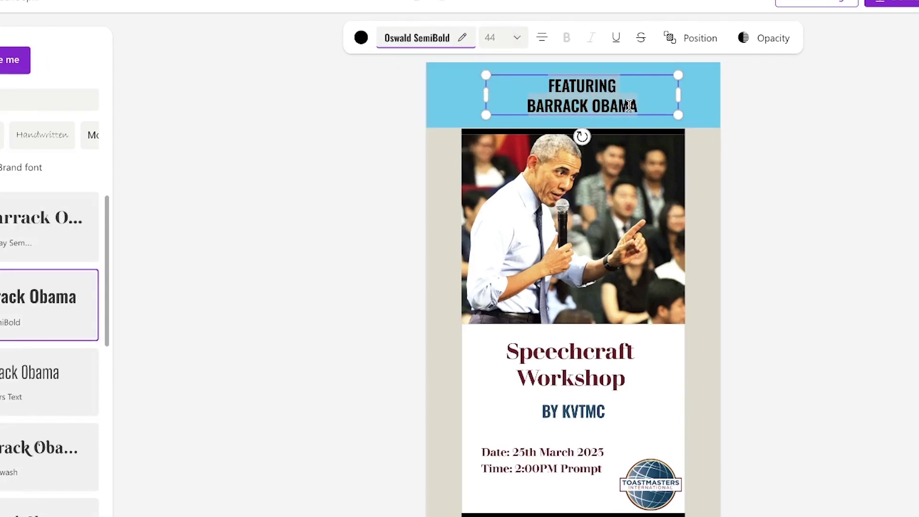
left_click(516, 38)
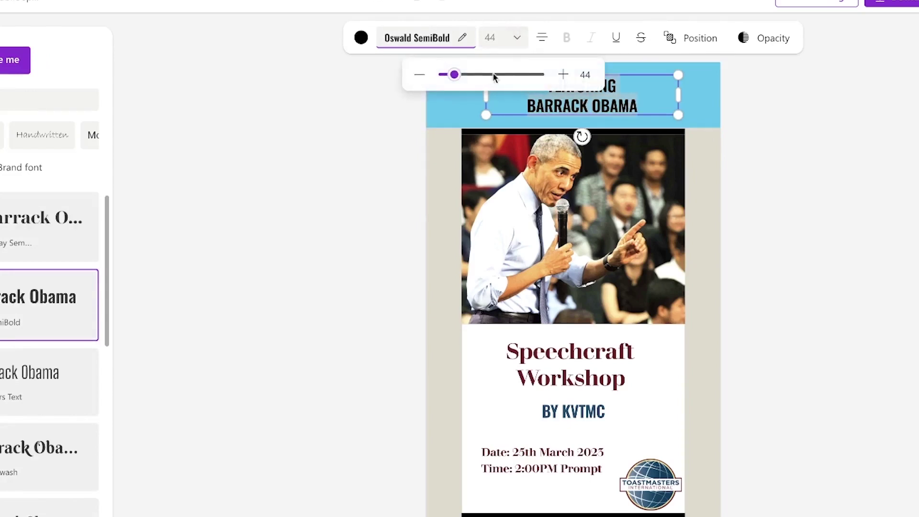
left_click_drag(454, 75, 462, 75)
left_click(814, 162)
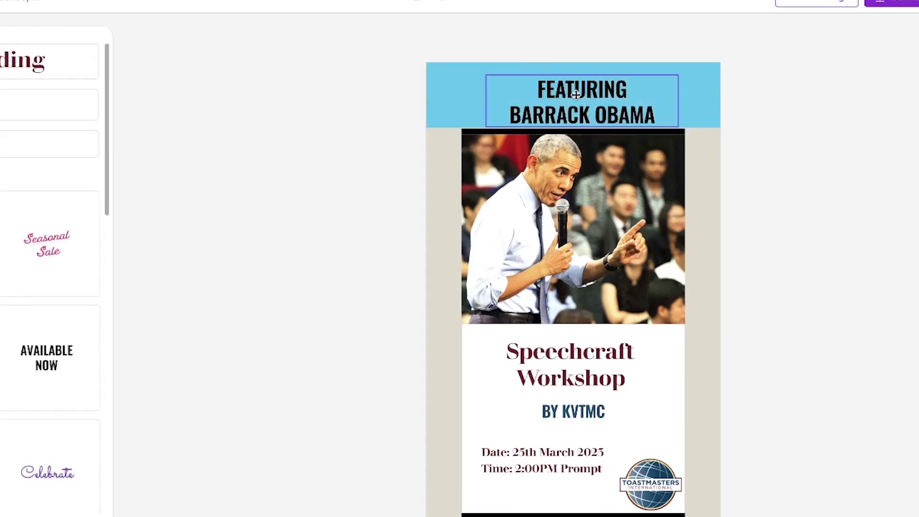
left_click(579, 92)
left_click_drag(571, 91, 557, 86)
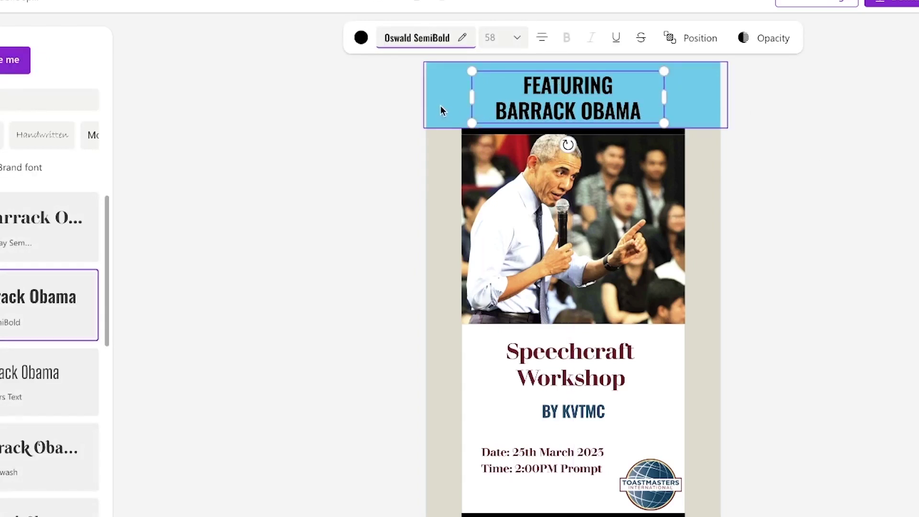
left_click(440, 108)
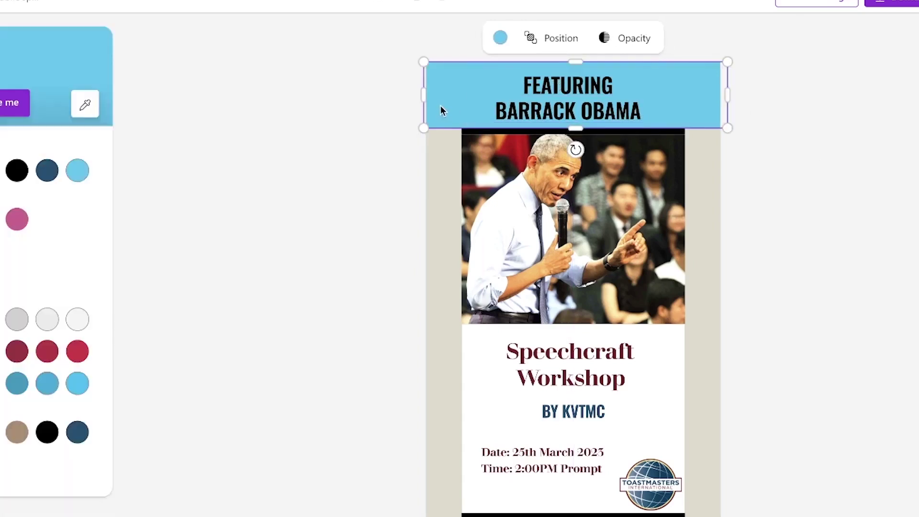
Fill the top banner dark blue from the recently used colours
left_click(501, 36)
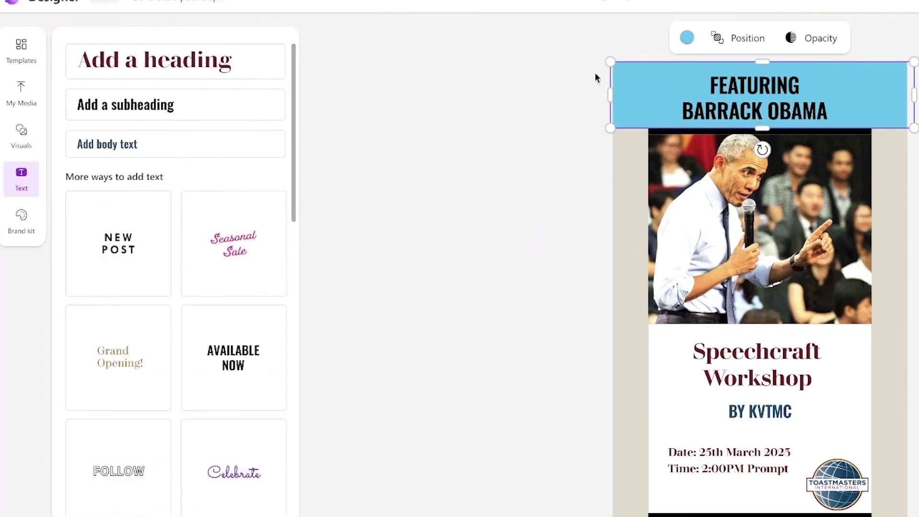
left_click(685, 38)
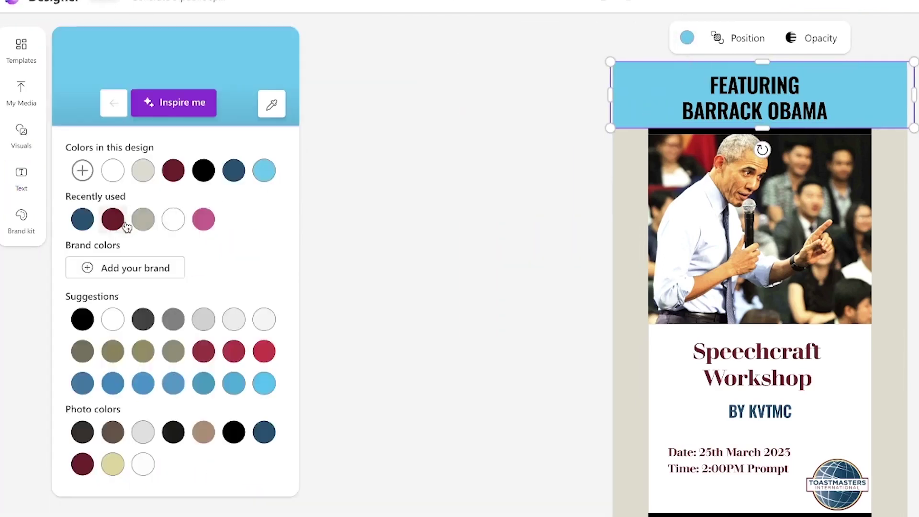
left_click(93, 220)
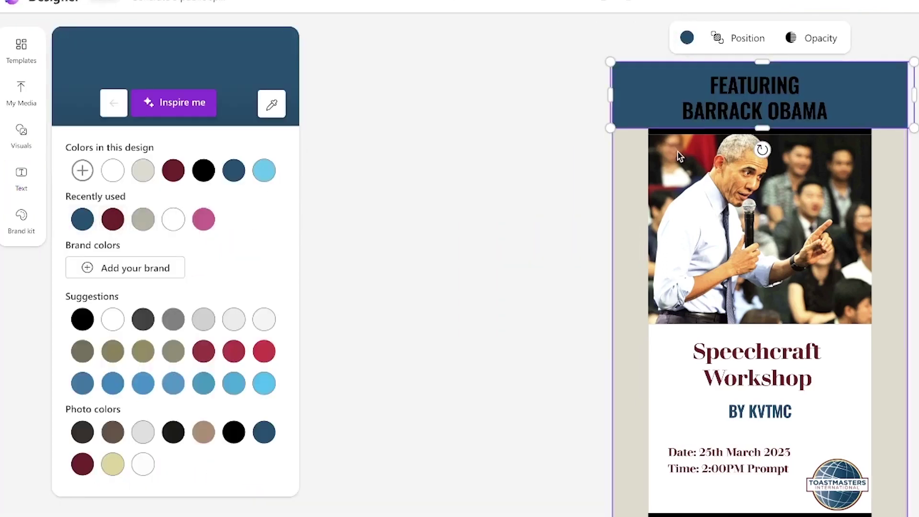
Turn the FEATURING heading text white and fill the bottom banner dark navy
left_click(749, 95)
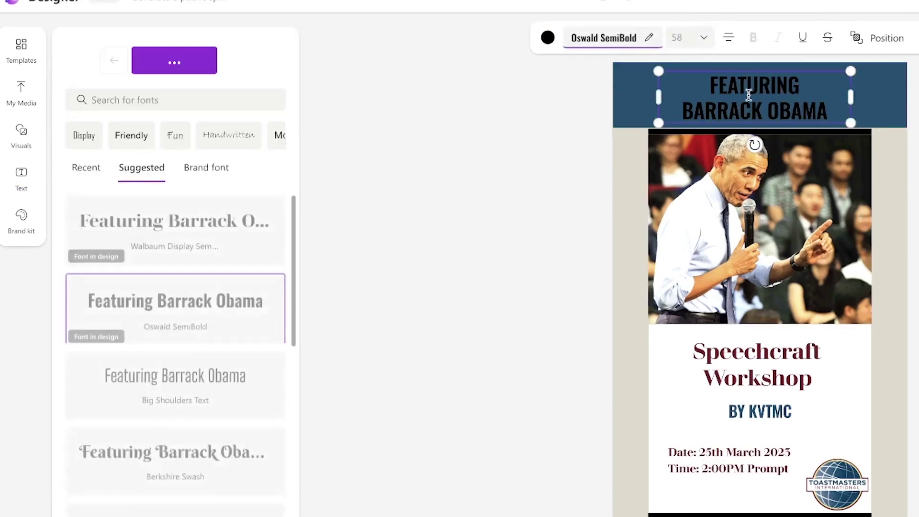
triple_click(749, 95)
key("ctrl+a")
left_click(547, 37)
left_click(112, 319)
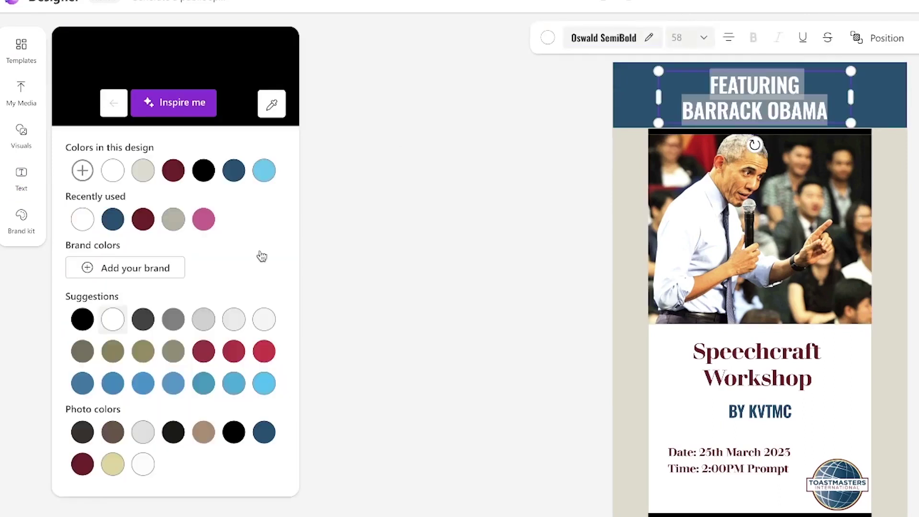
left_click(21, 180)
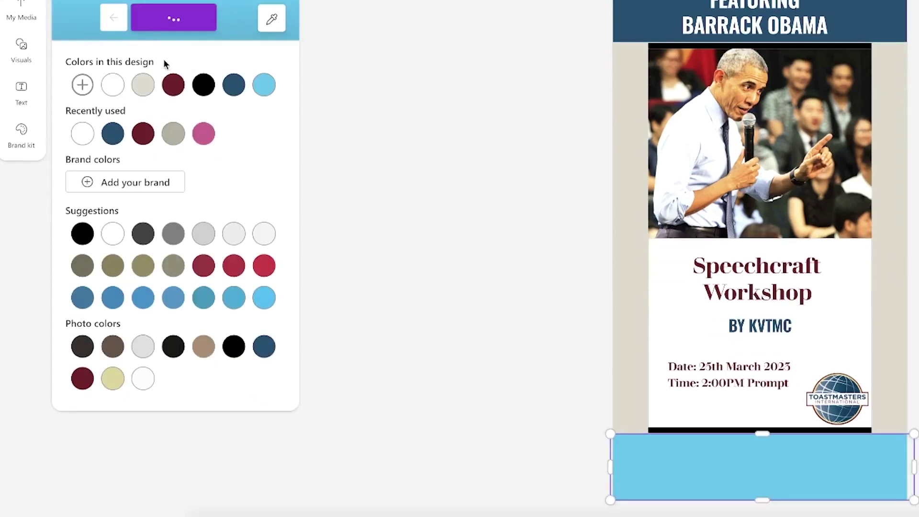
left_click(112, 133)
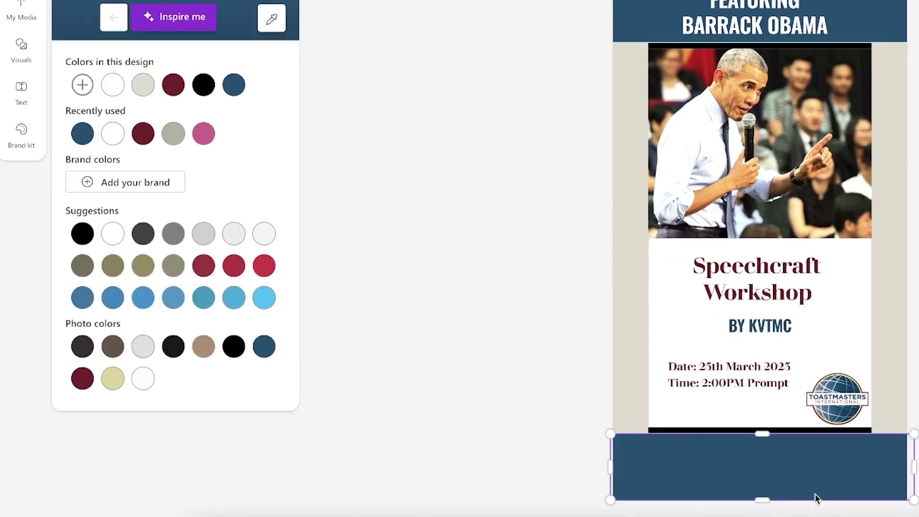
Add a 'For more info:' footer line with the contact phone number, centred on the bottom band
key("Escape")
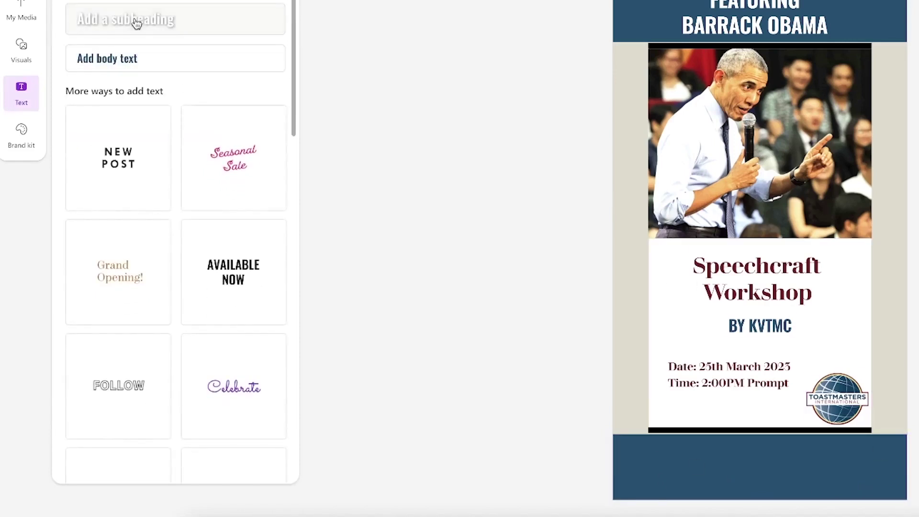
left_click(136, 24)
left_click_drag(833, 271, 773, 468)
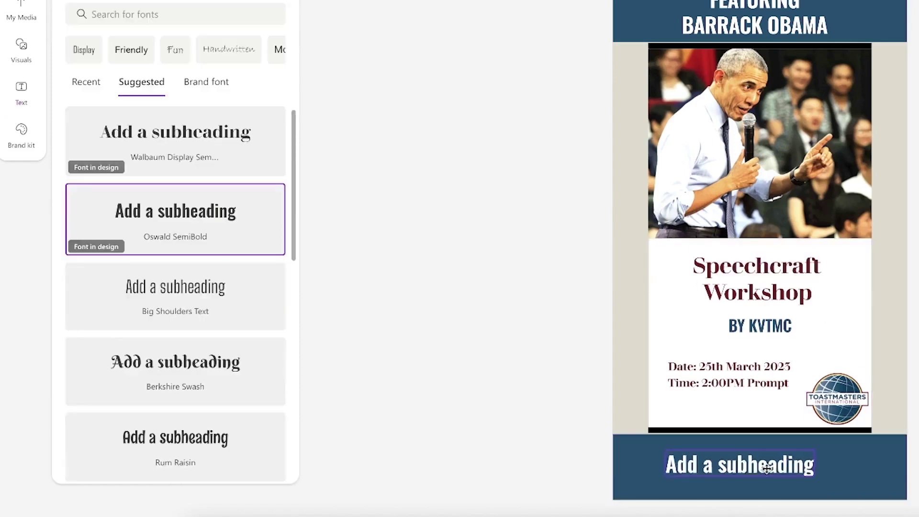
triple_click(771, 468)
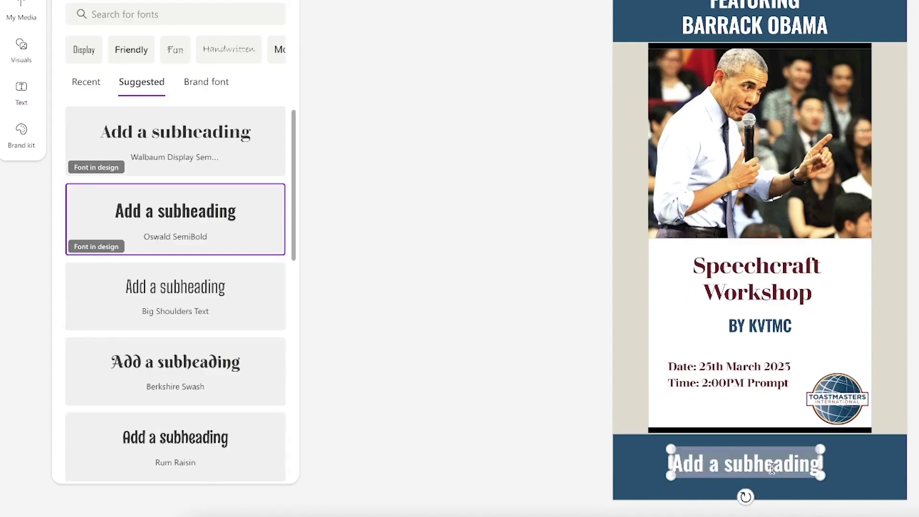
type("For")
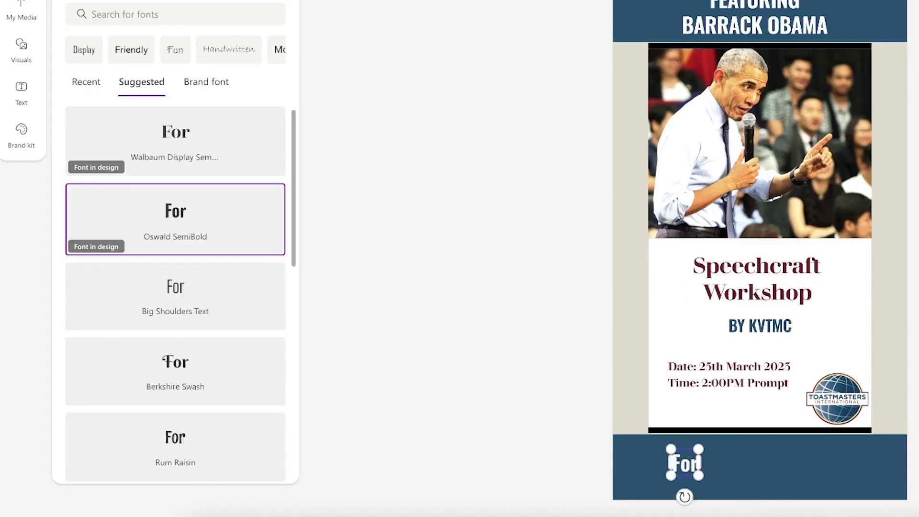
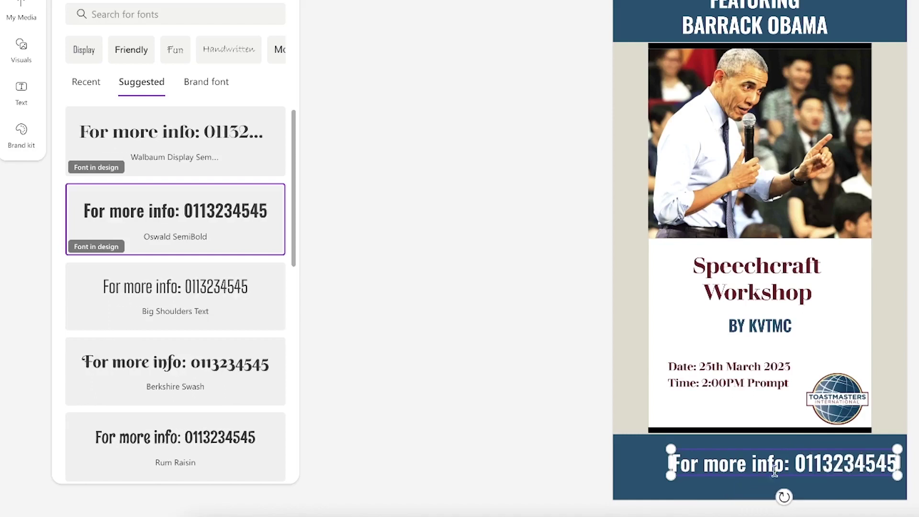
key("Escape")
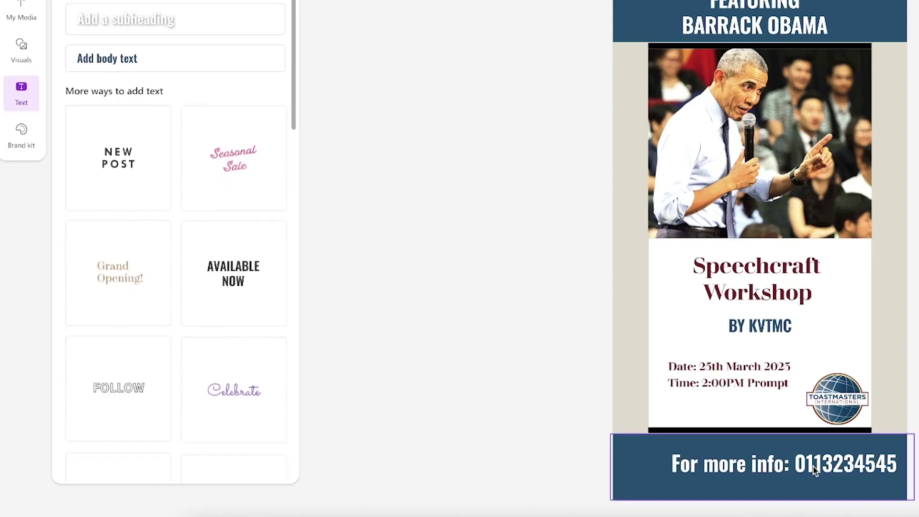
mouse_move(767, 475)
left_mouse_down()
mouse_move(718, 478)
mouse_move(781, 467)
left_mouse_up()
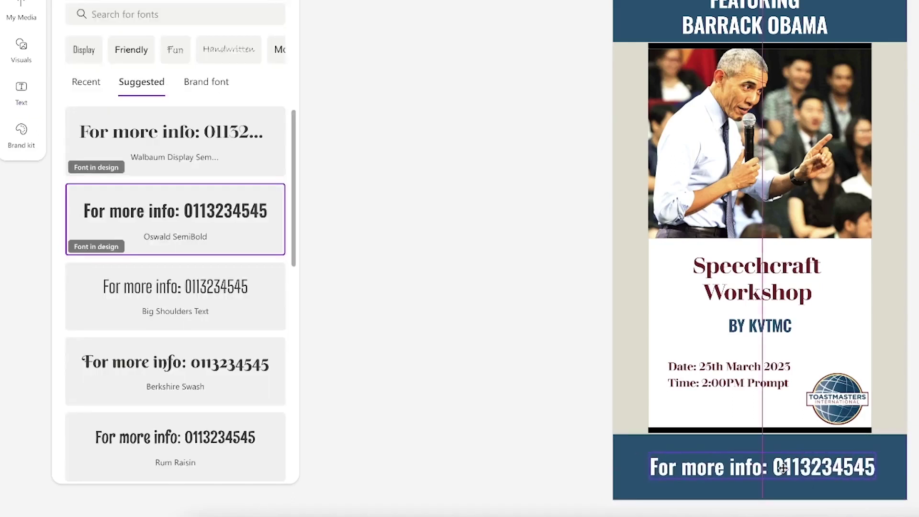
left_click_drag(781, 467, 781, 467)
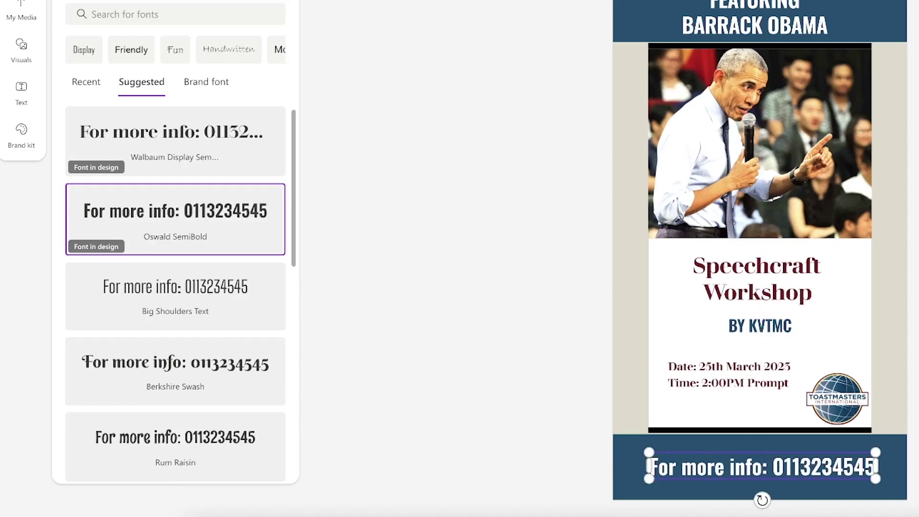
key("Escape")
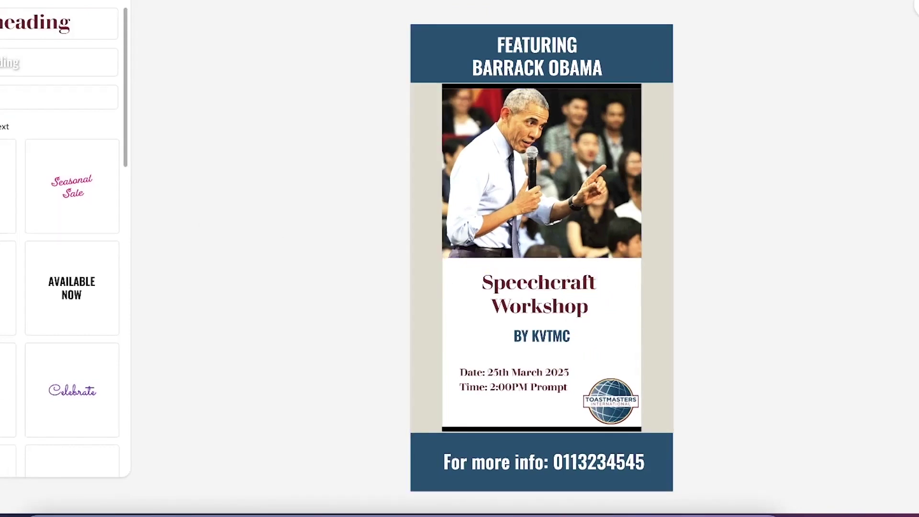
Look through the brand kit options and select the whole poster page
left_click(2, 201)
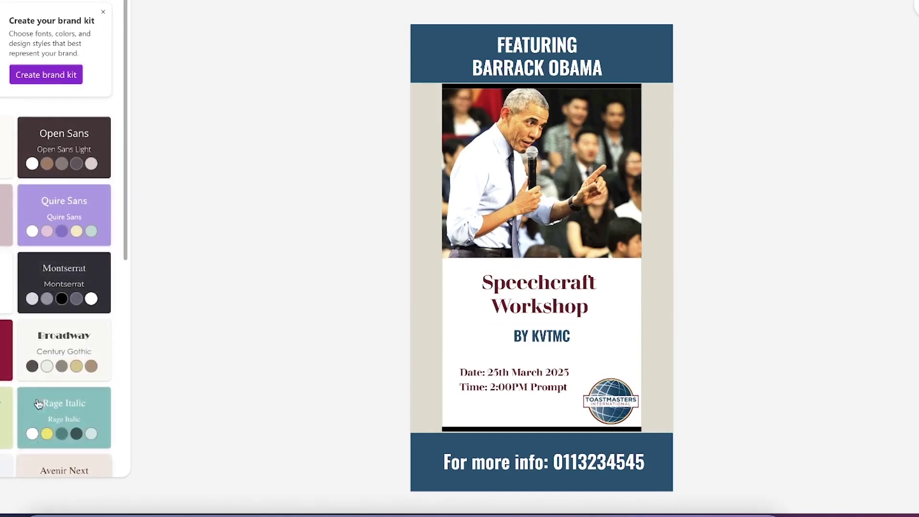
scroll(33, 178, "down", 7)
scroll(34, 178, "up", 7)
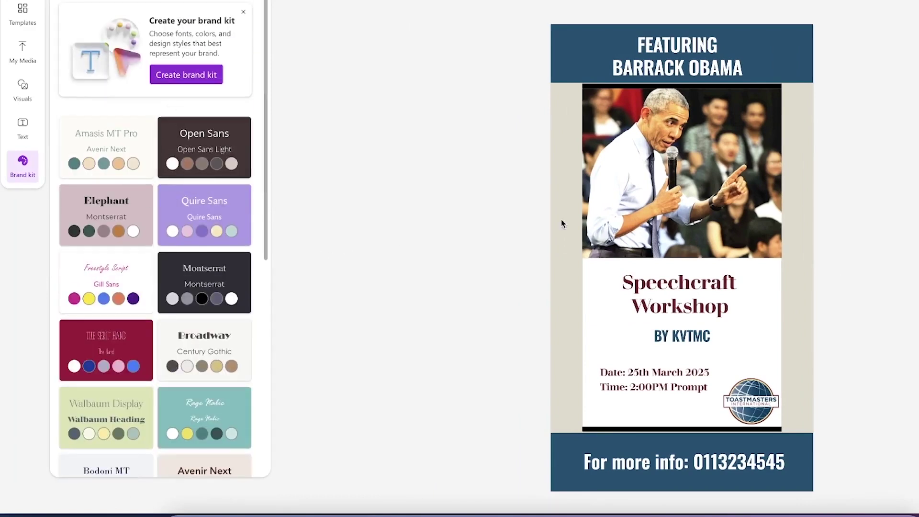
left_click(342, 195)
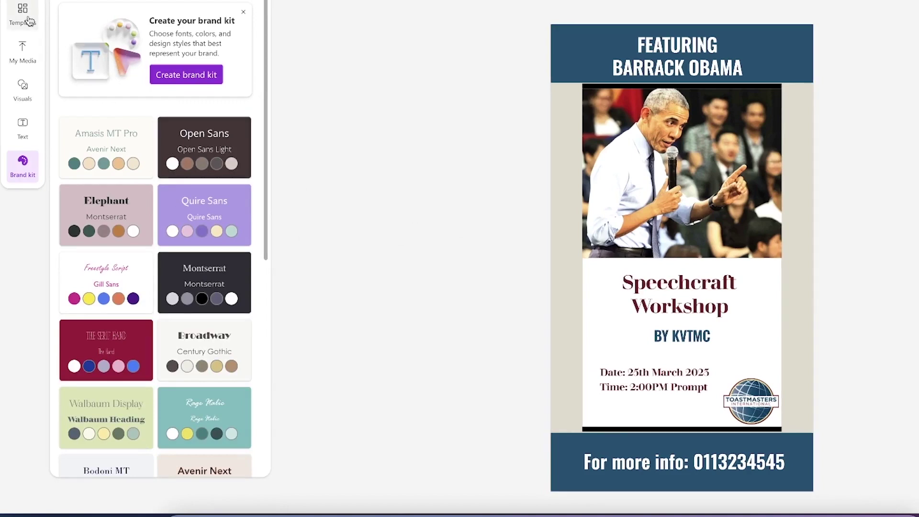
Scroll through the Templates list and open the design title's options menu
left_click(29, 21)
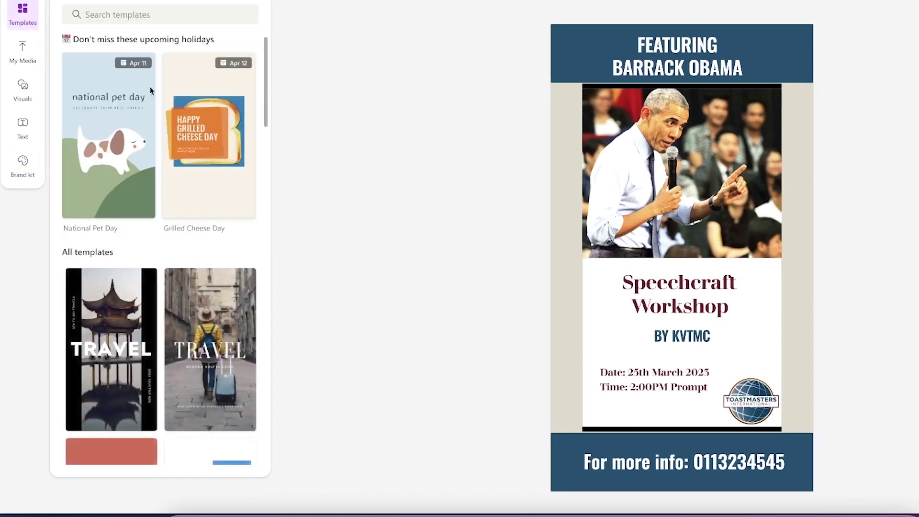
scroll(200, 247, "down", 20)
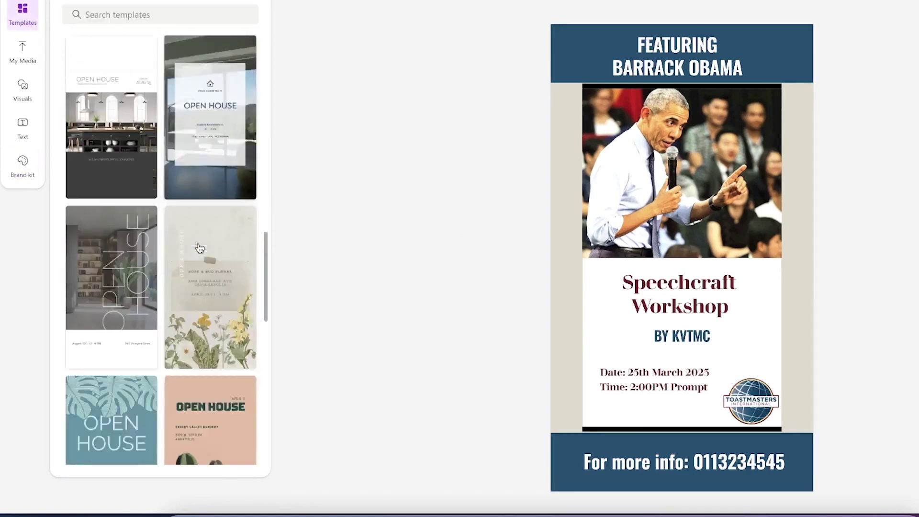
scroll(200, 248, "down", 5)
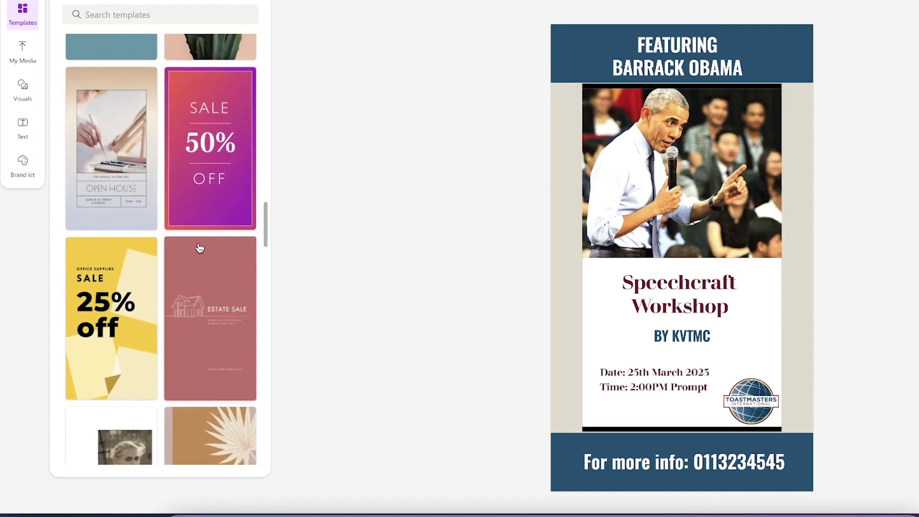
scroll(200, 247, "down", 4)
scroll(200, 248, "down", 8)
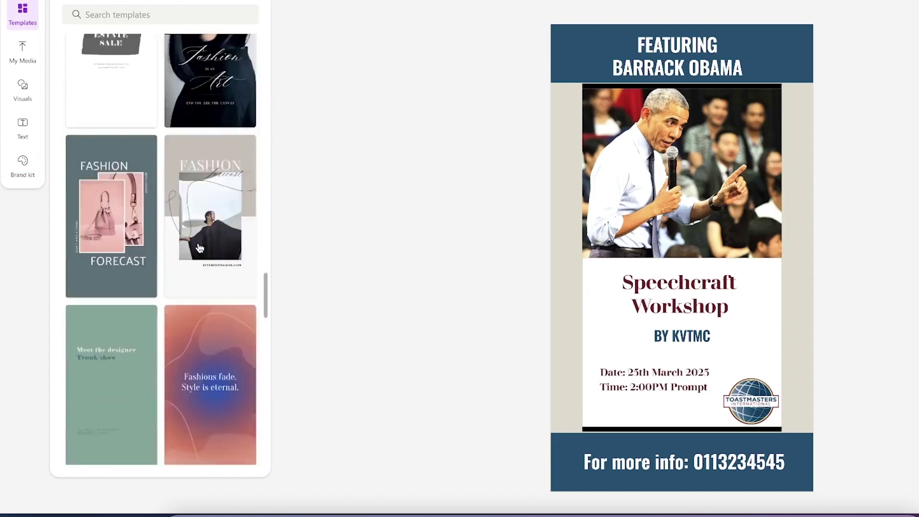
scroll(177, 102, "up", 20)
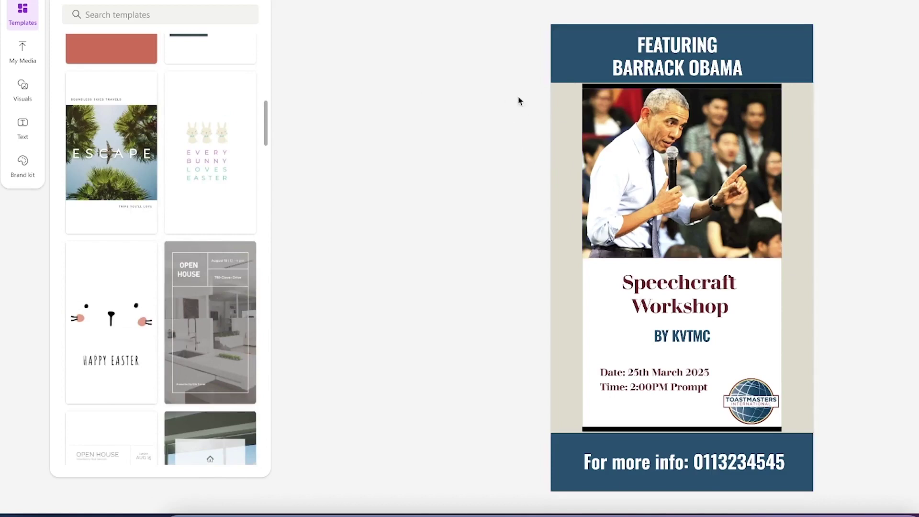
left_click(220, 1)
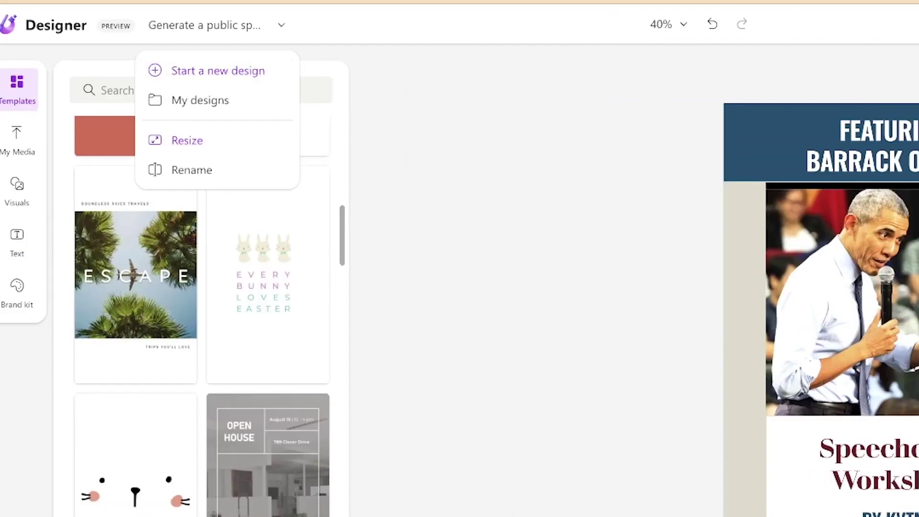
Choose PNG (Recommended) as the download format and copy the poster as an image
key("Escape")
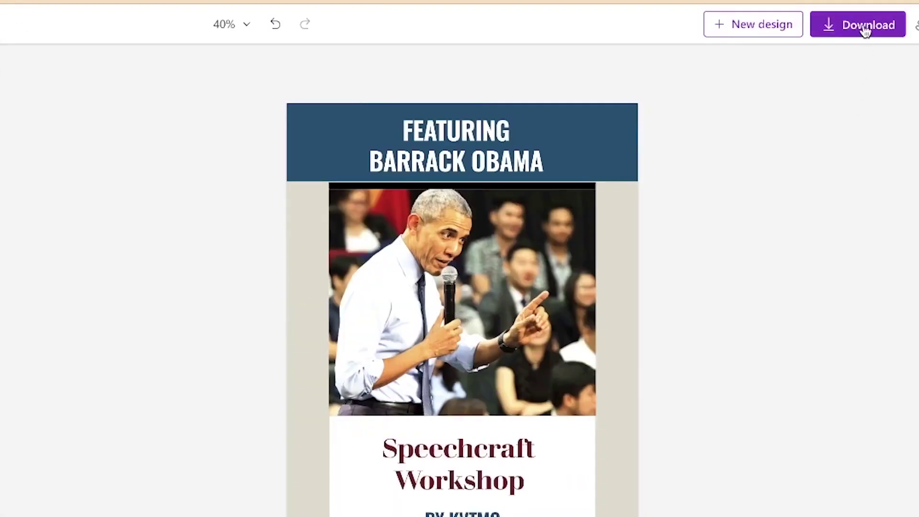
left_click(865, 26)
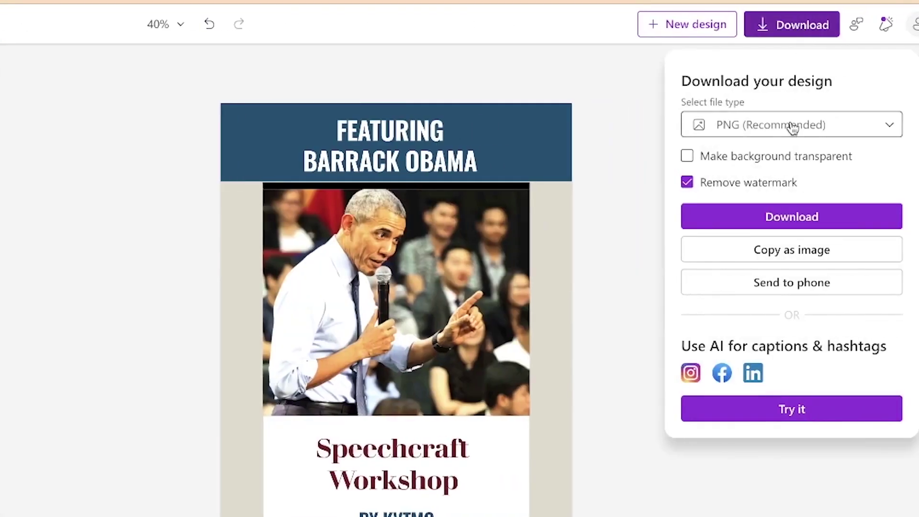
left_click(792, 127)
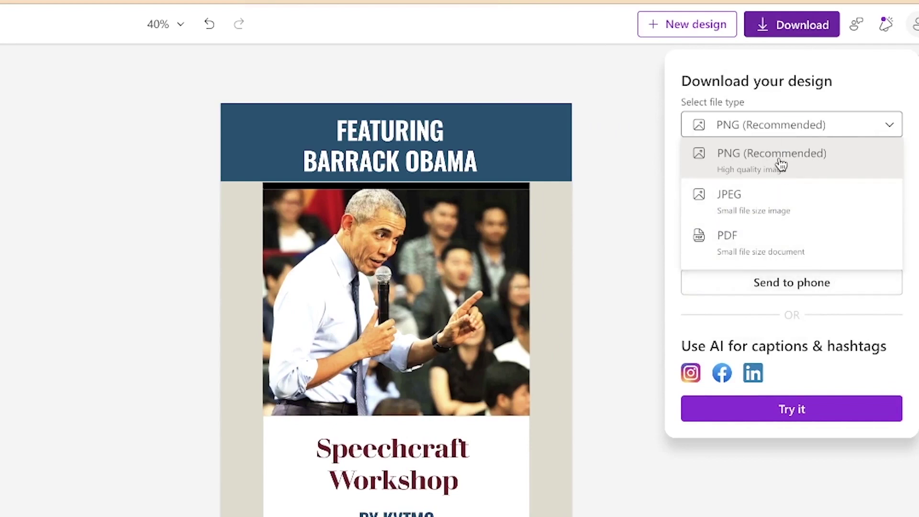
left_click(781, 163)
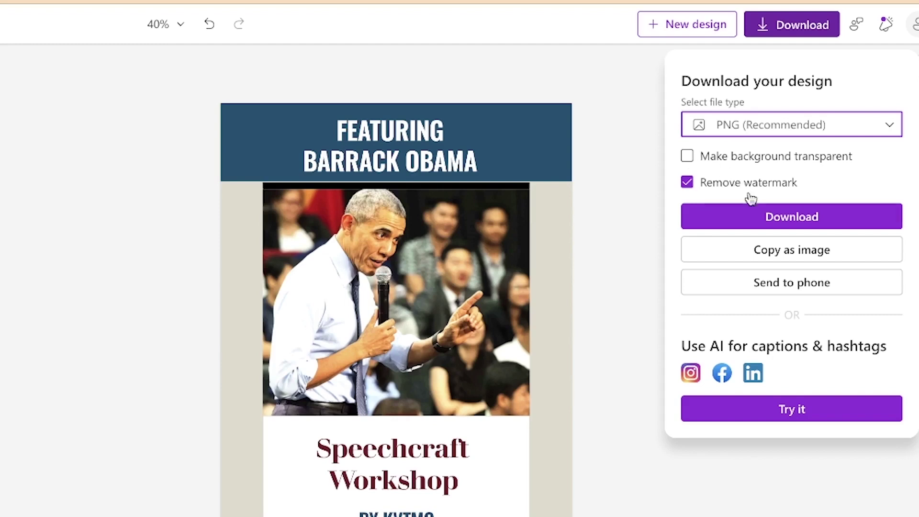
left_click(782, 250)
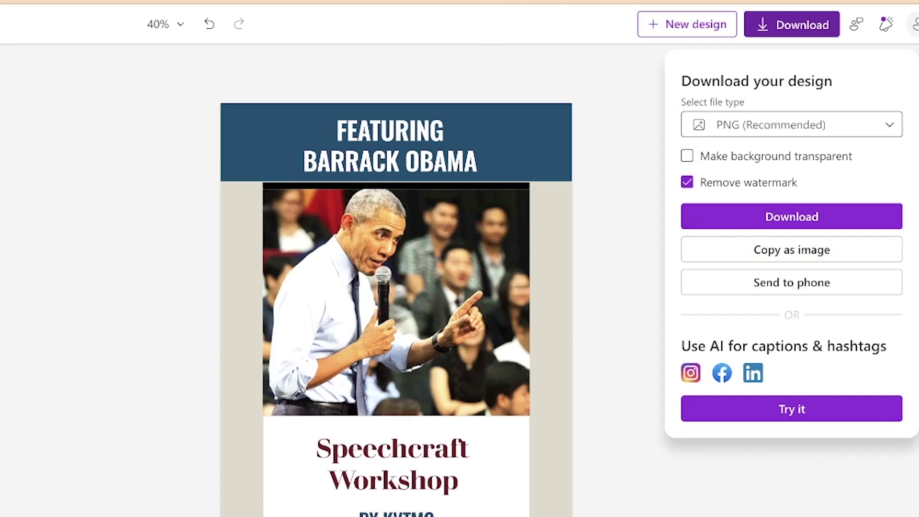
key("ctrl+t")
Create a blank Google Docs document and paste the copied poster into it
type("docs.google.com")
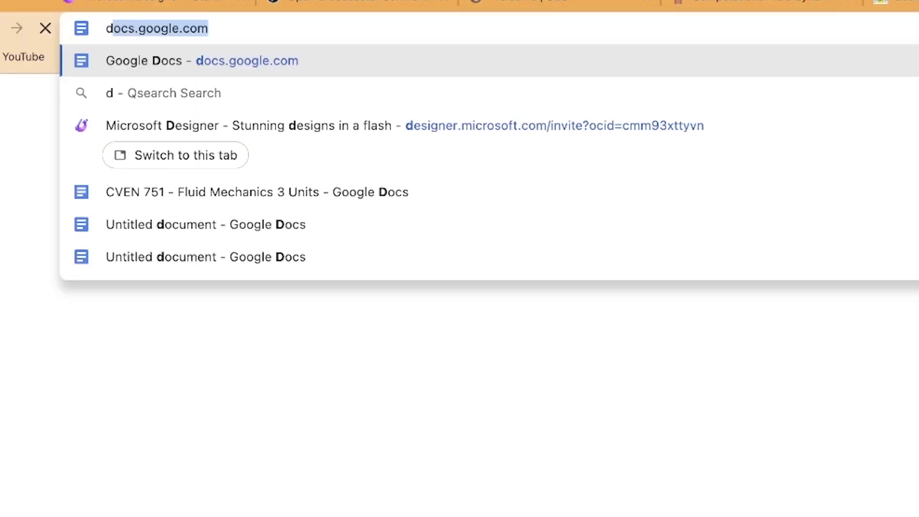
key("Return")
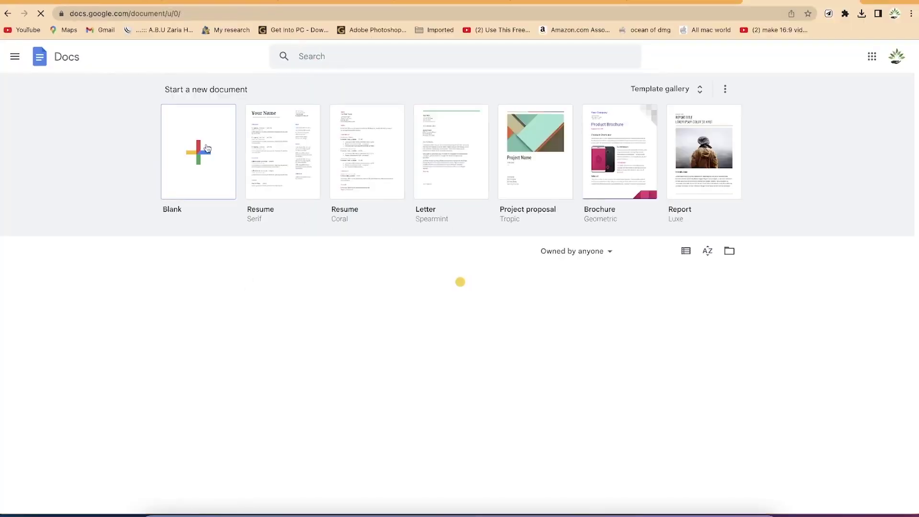
left_click(207, 148)
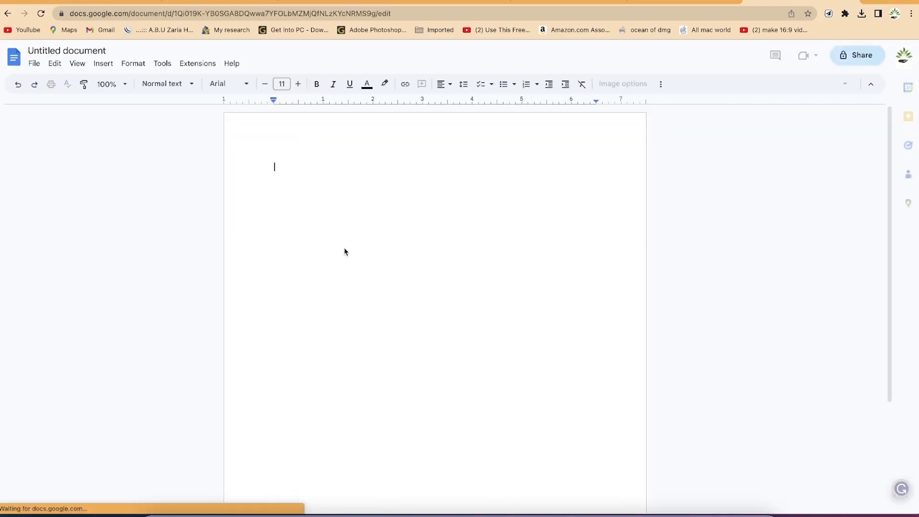
key("ctrl+v")
scroll(346, 244, "up", 5)
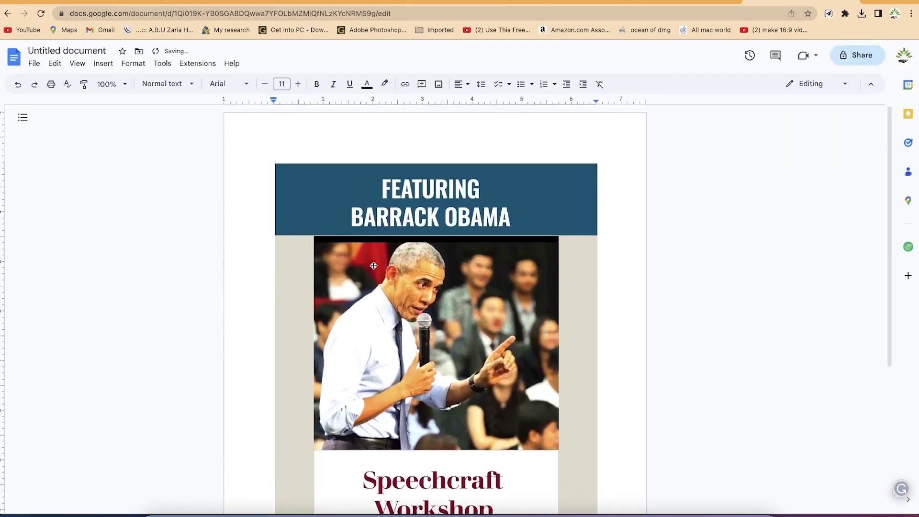
scroll(379, 253, "down", 4)
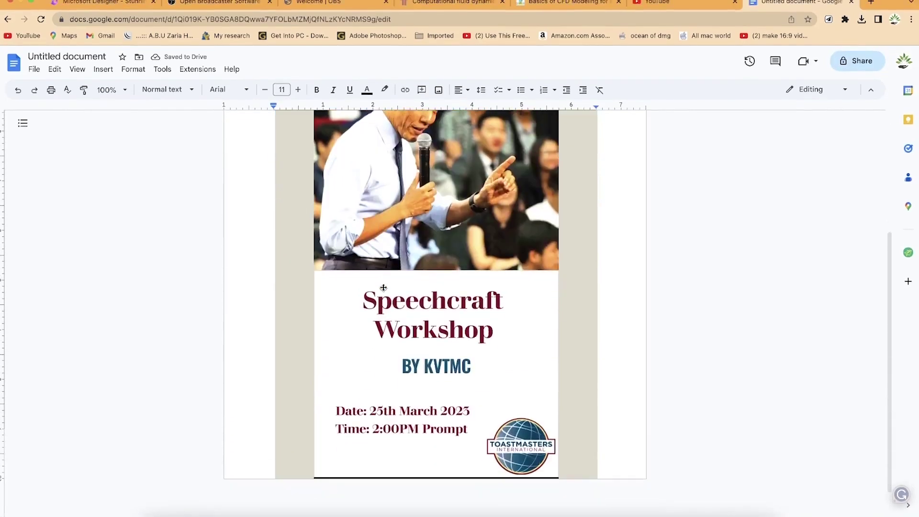
scroll(384, 287, "up", 5)
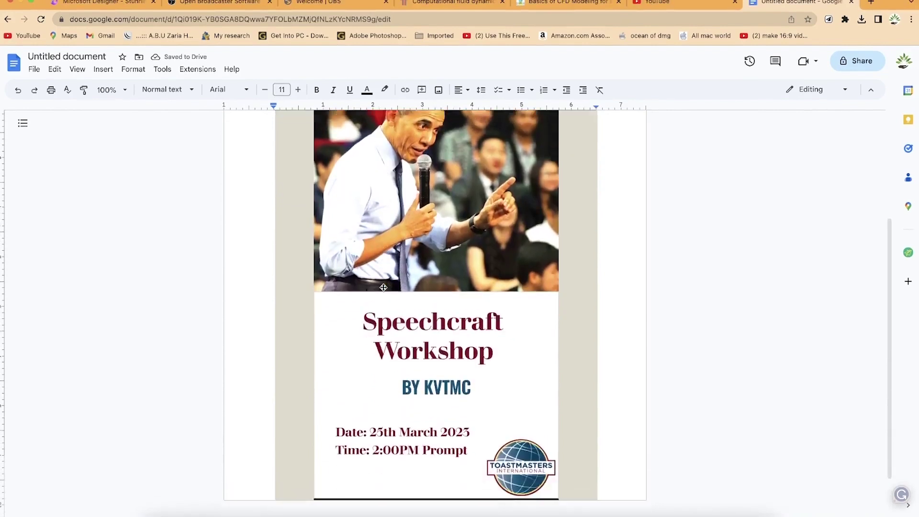
scroll(383, 287, "up", 1)
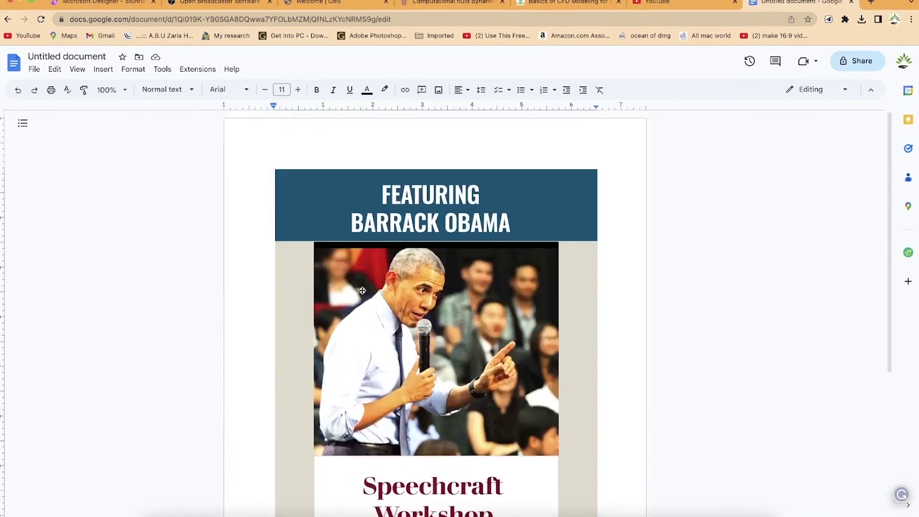
Shrink the pasted poster image so it fits on the page
left_click(311, 310)
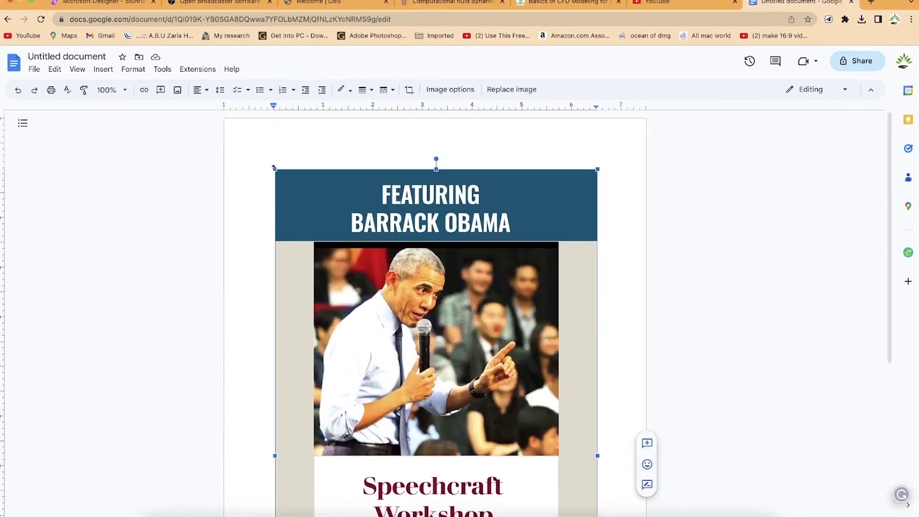
left_click_drag(274, 167, 349, 276)
scroll(307, 375, "down", 3)
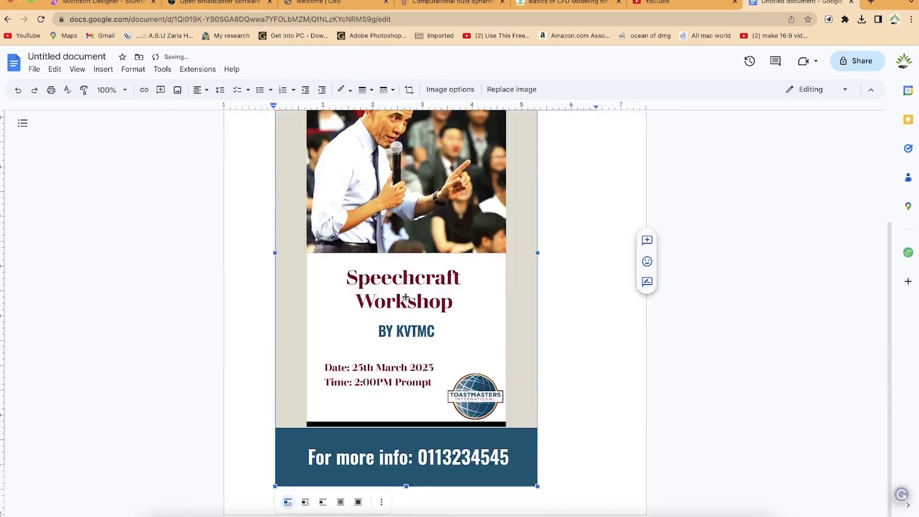
scroll(374, 305, "up", 3)
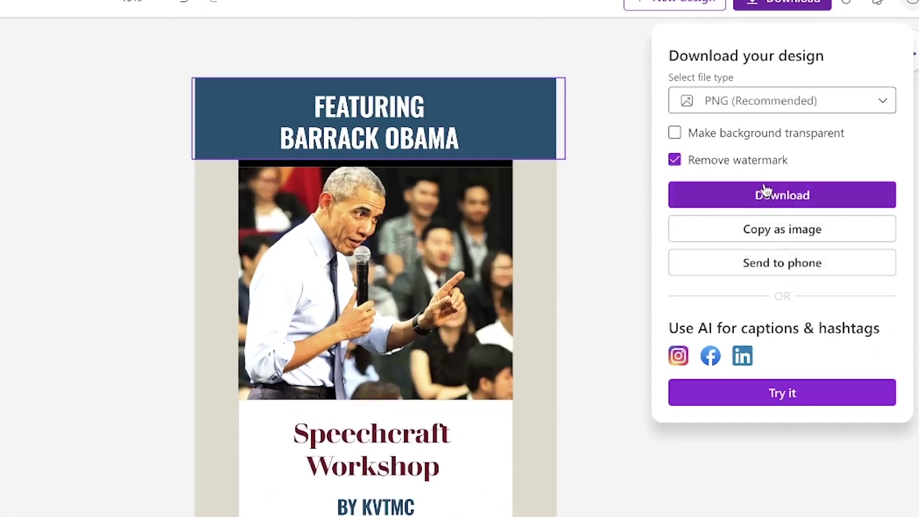
Download the poster as a PNG and check it in Chrome's recent downloads list
left_click(779, 197)
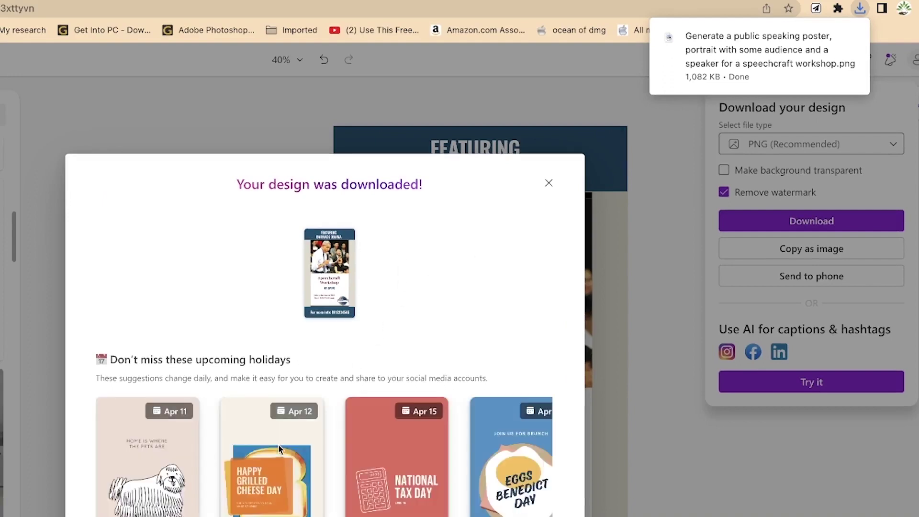
scroll(278, 444, "right", 3)
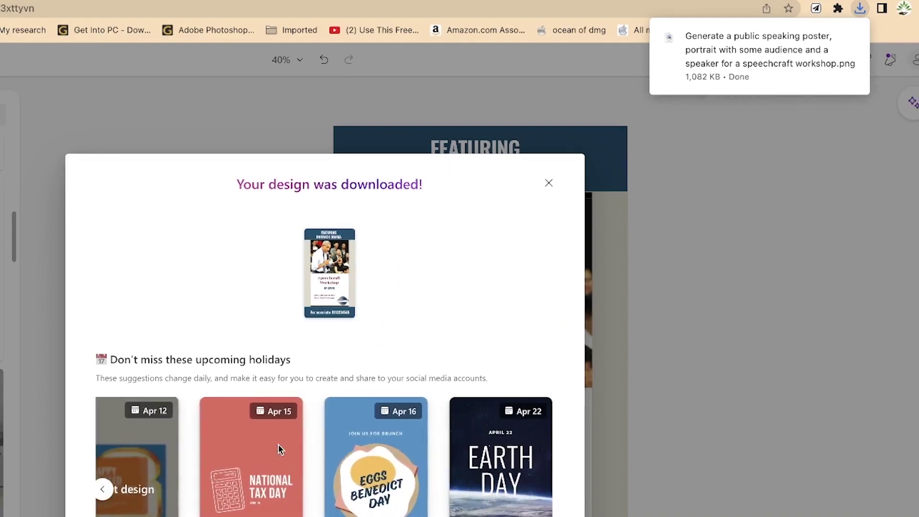
left_click(548, 184)
left_click(861, 10)
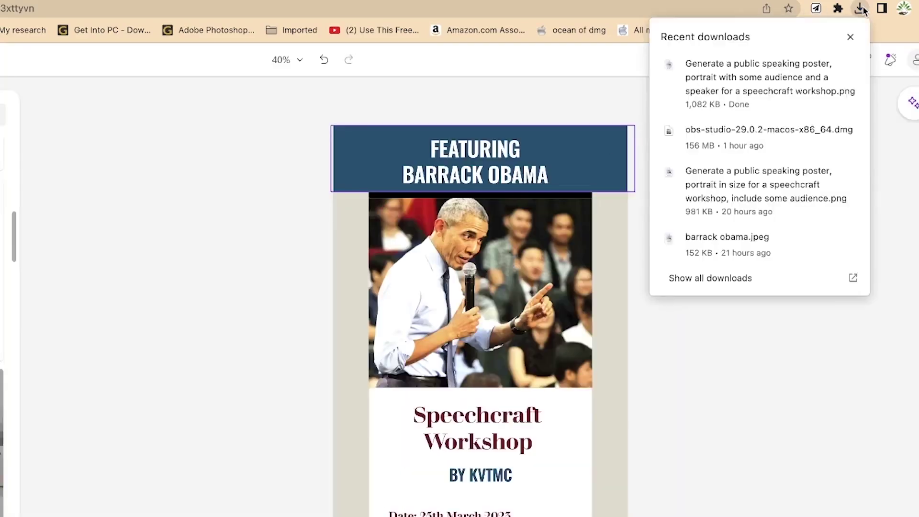
Confirm the 1.1 MB poster PNG in the Downloads folder, then close the preview and Finder window
left_click(828, 66)
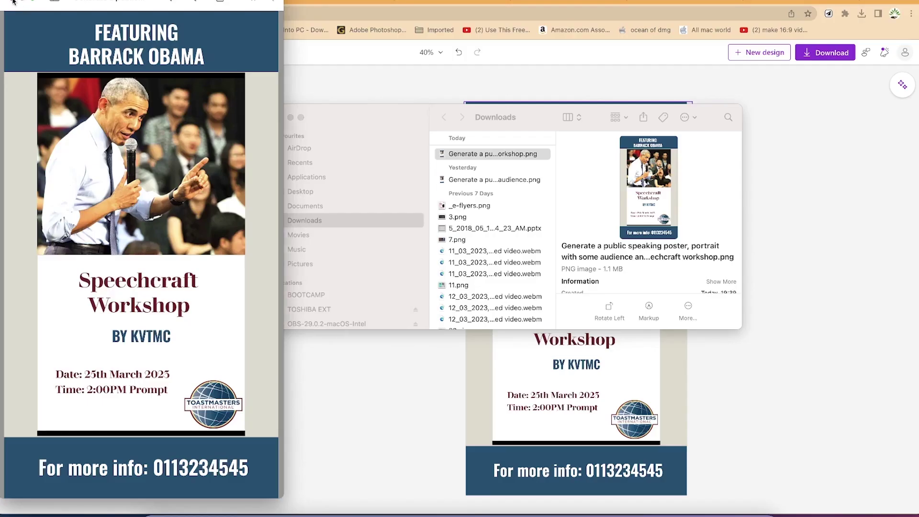
left_click(13, 2)
left_click(789, 185)
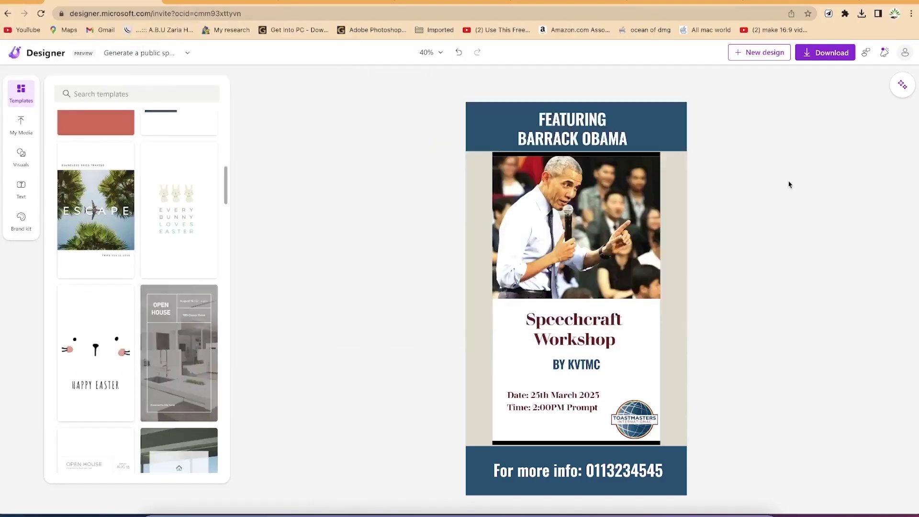